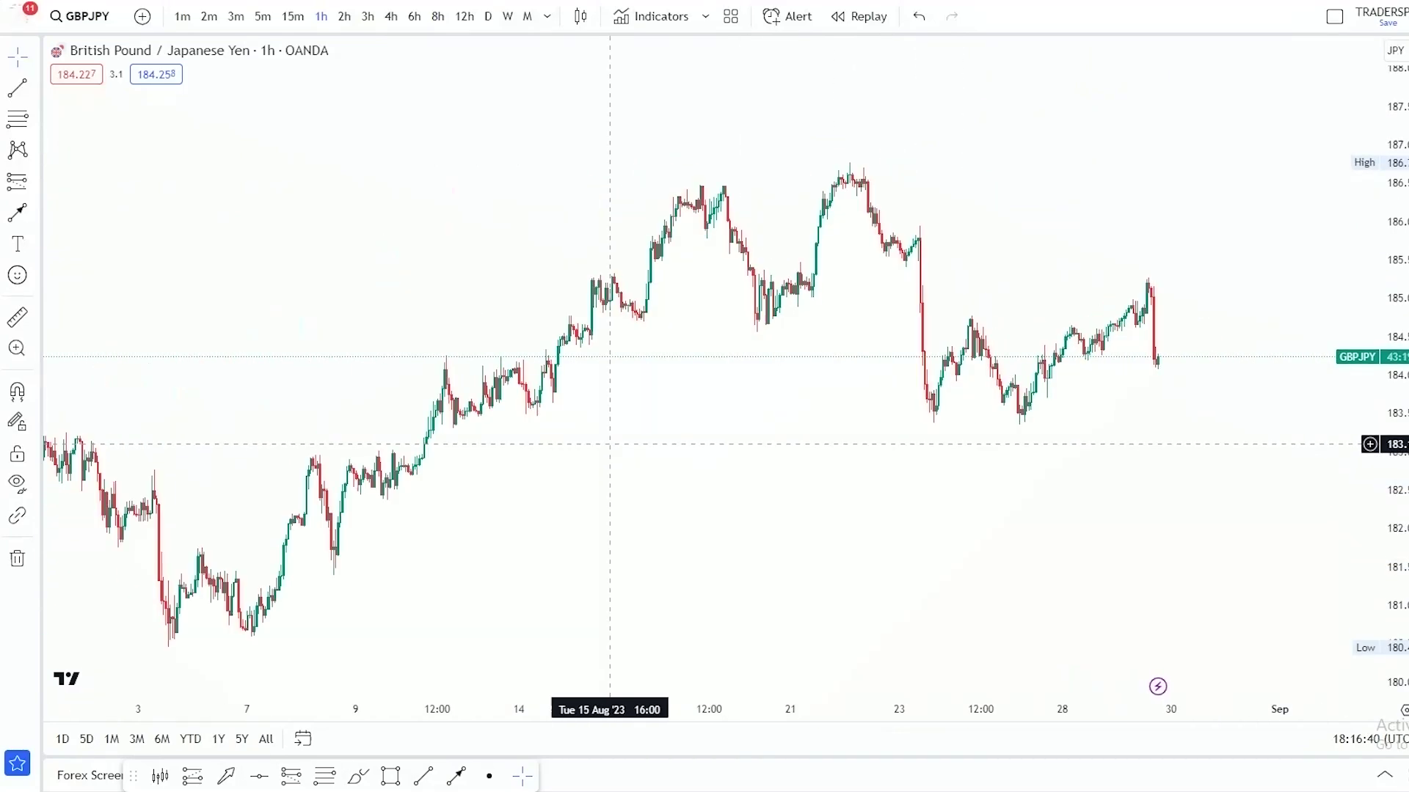
- Start bar replay on the GBPJPY 1h chart from Wed 16 Aug '23 22:00
scroll(1041, 530, up, 5)
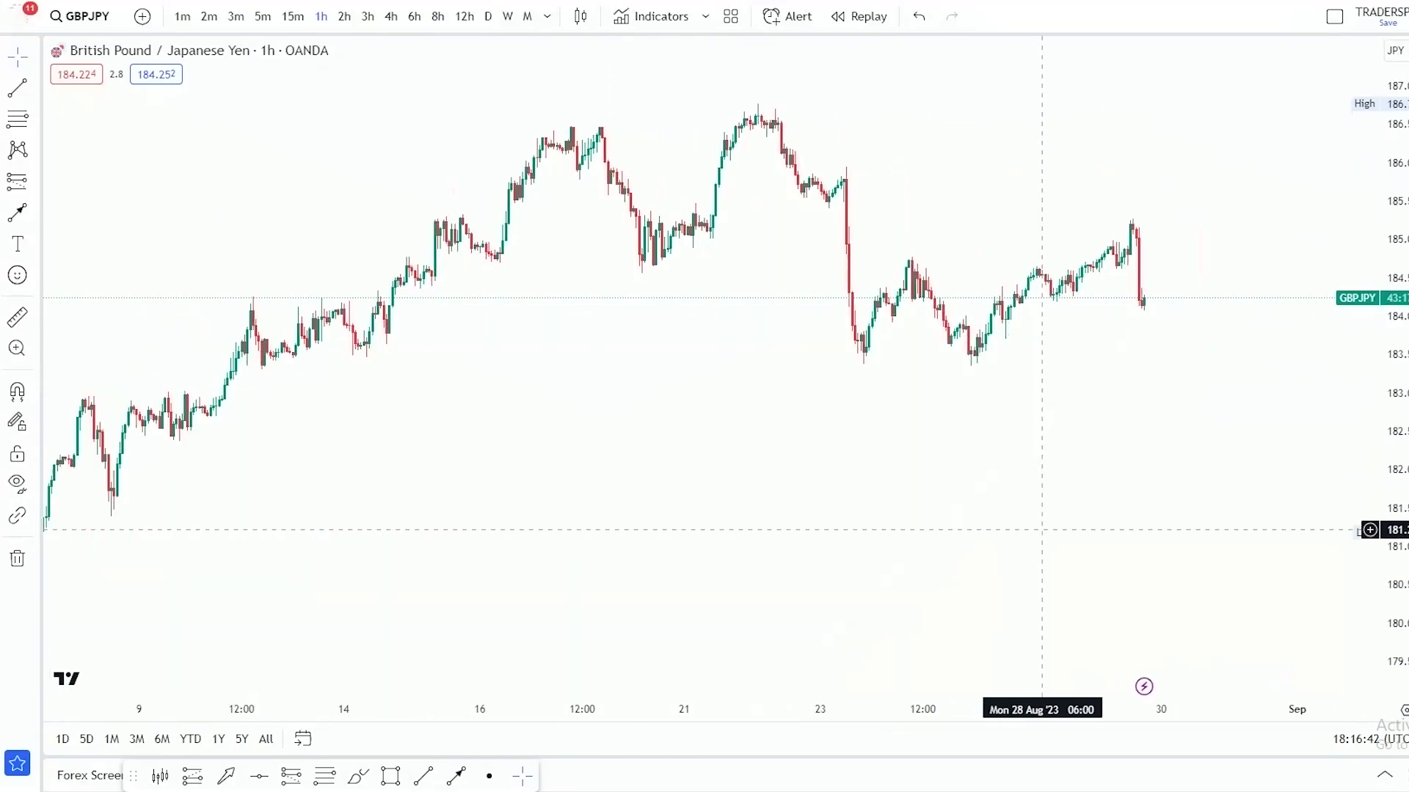
scroll(1176, 469, down, 3)
drag(1394, 469, 1394, 462)
scroll(1204, 403, up, 3)
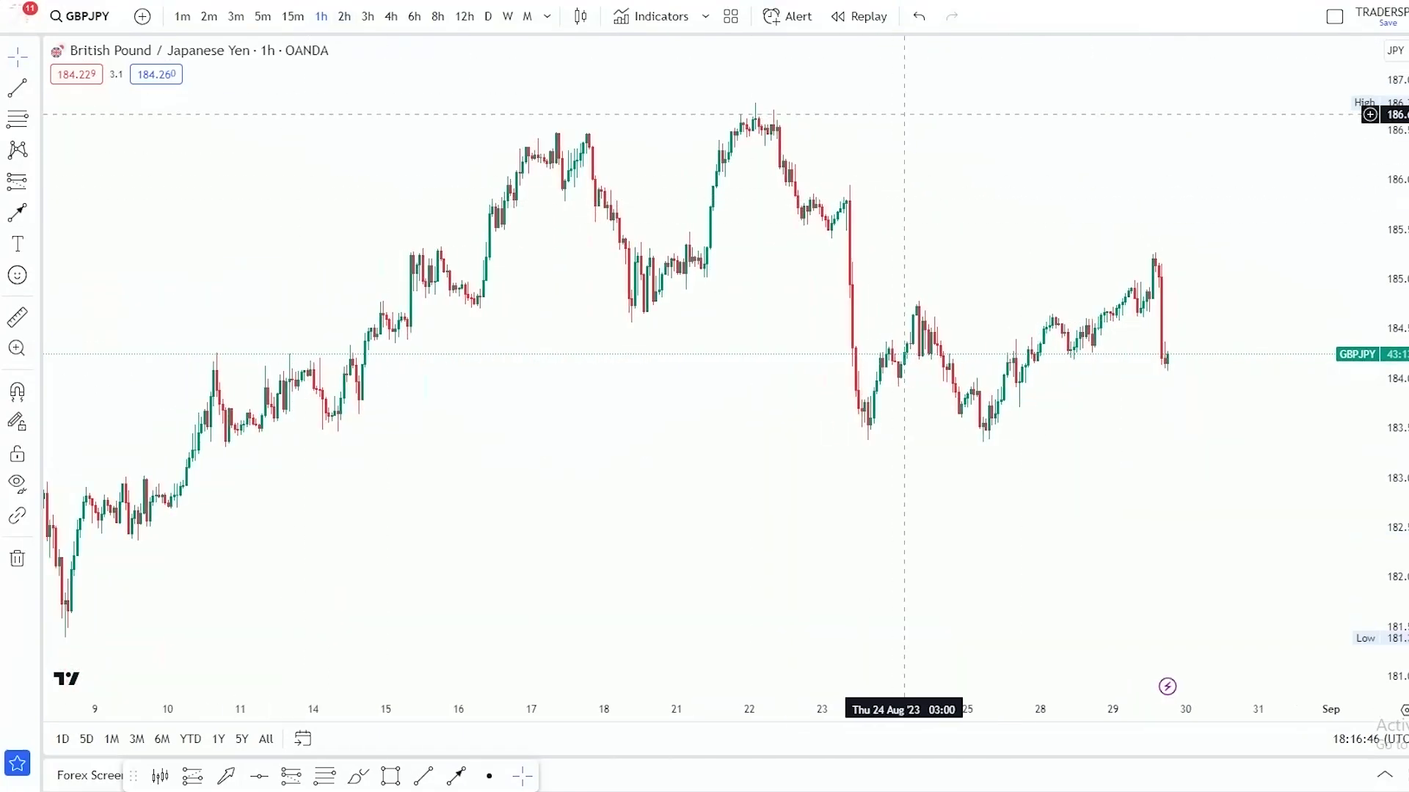
click(859, 16)
click(526, 328)
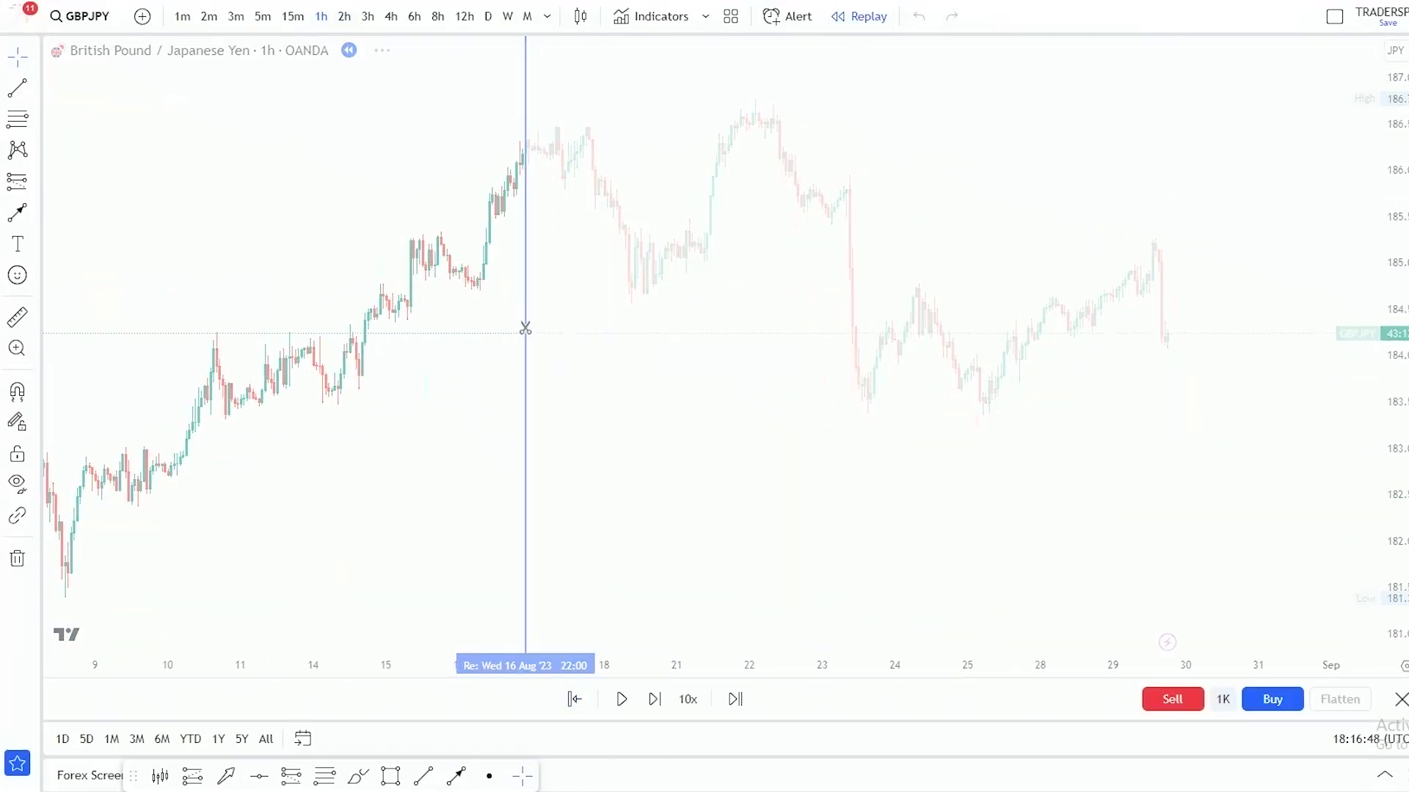
- Play the replay forward and pause it at about 23 August, after the decline from the second high
drag(451, 564, 1198, 559)
drag(1071, 504, 699, 518)
scroll(733, 512, up, 5)
drag(713, 343, 939, 359)
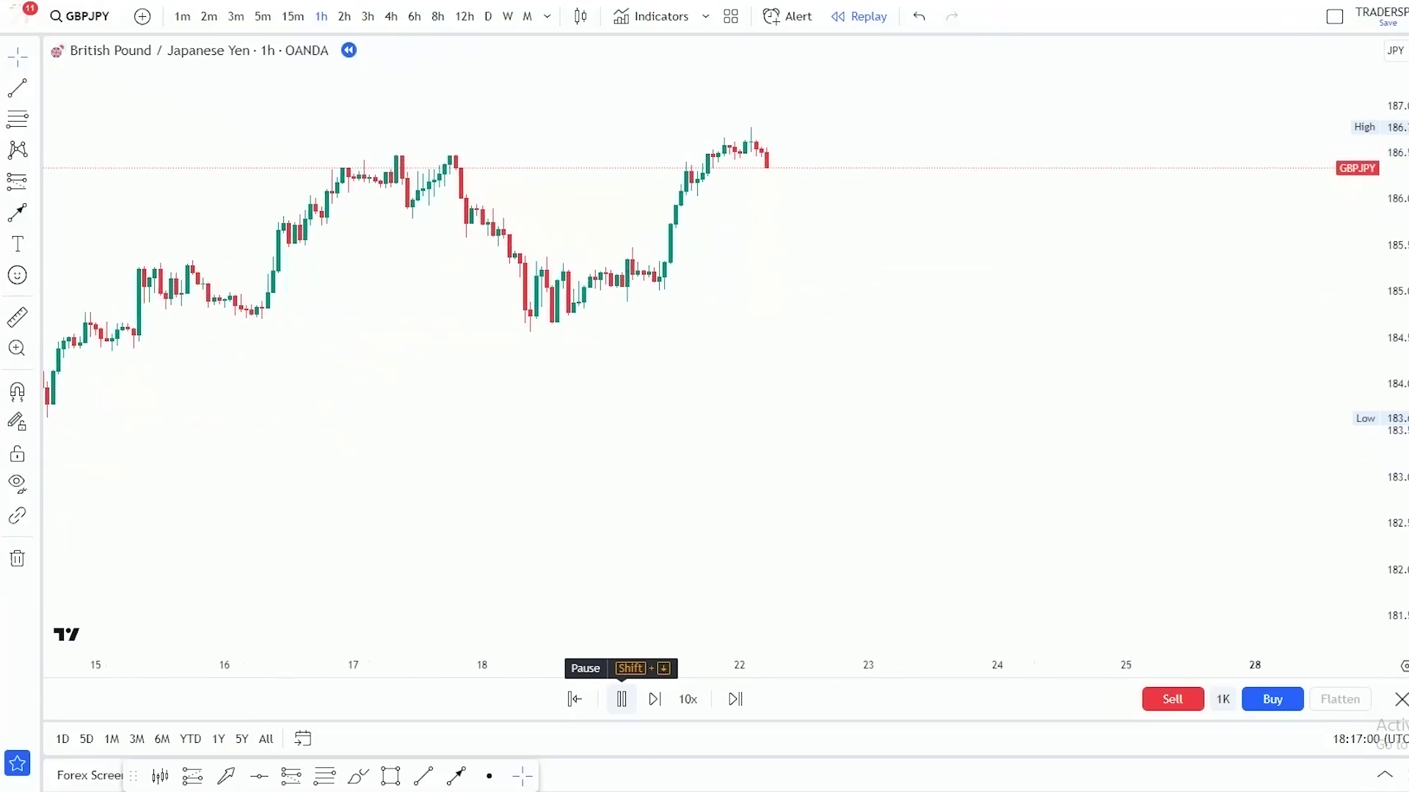
click(620, 699)
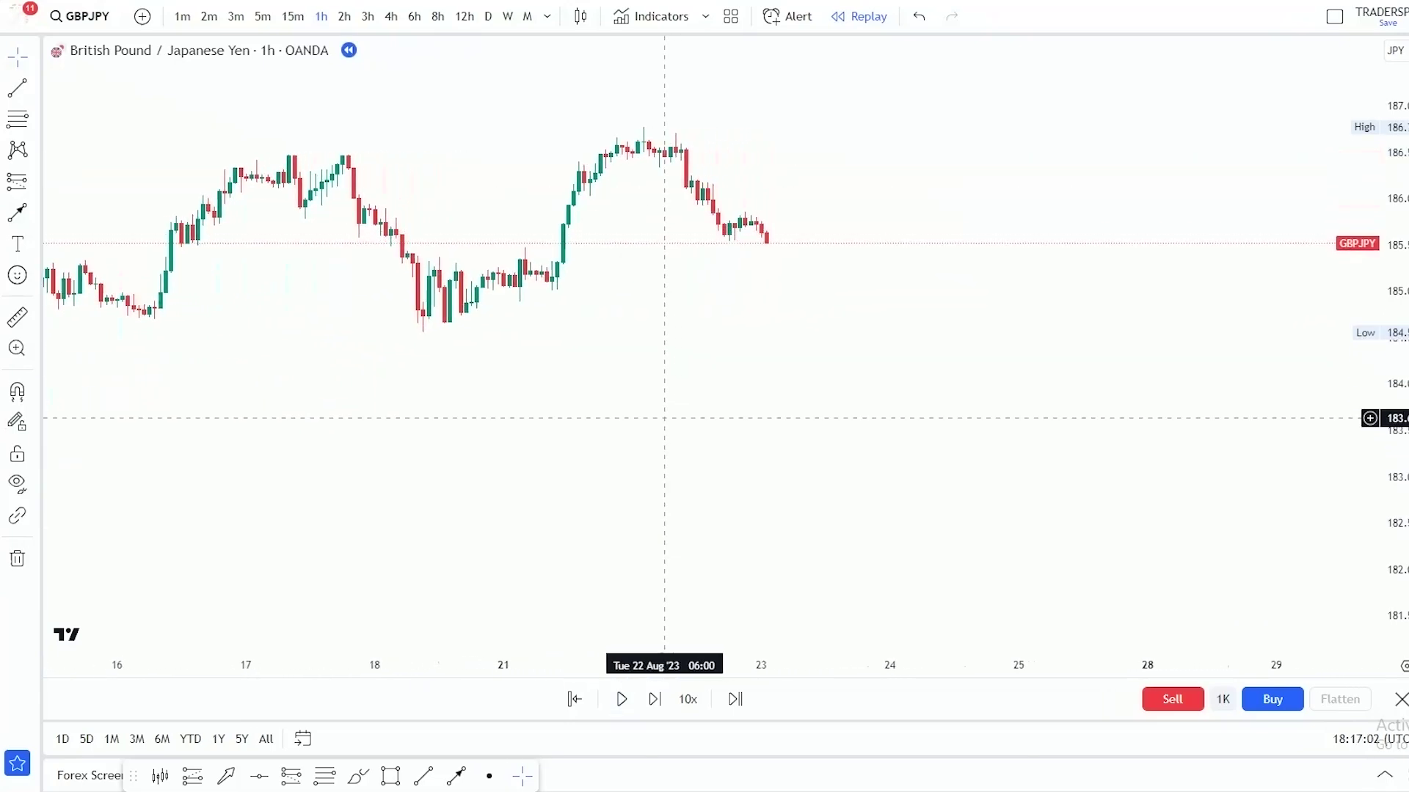
- Draw a rectangle across the two highs from Wed 16 Aug 12:00 to Thu 24 Aug 04:00 and fill it dark grey
drag(680, 430, 842, 453)
scroll(842, 453, down, 5)
drag(1113, 428, 1000, 412)
drag(1390, 467, 1390, 396)
drag(1208, 421, 1017, 467)
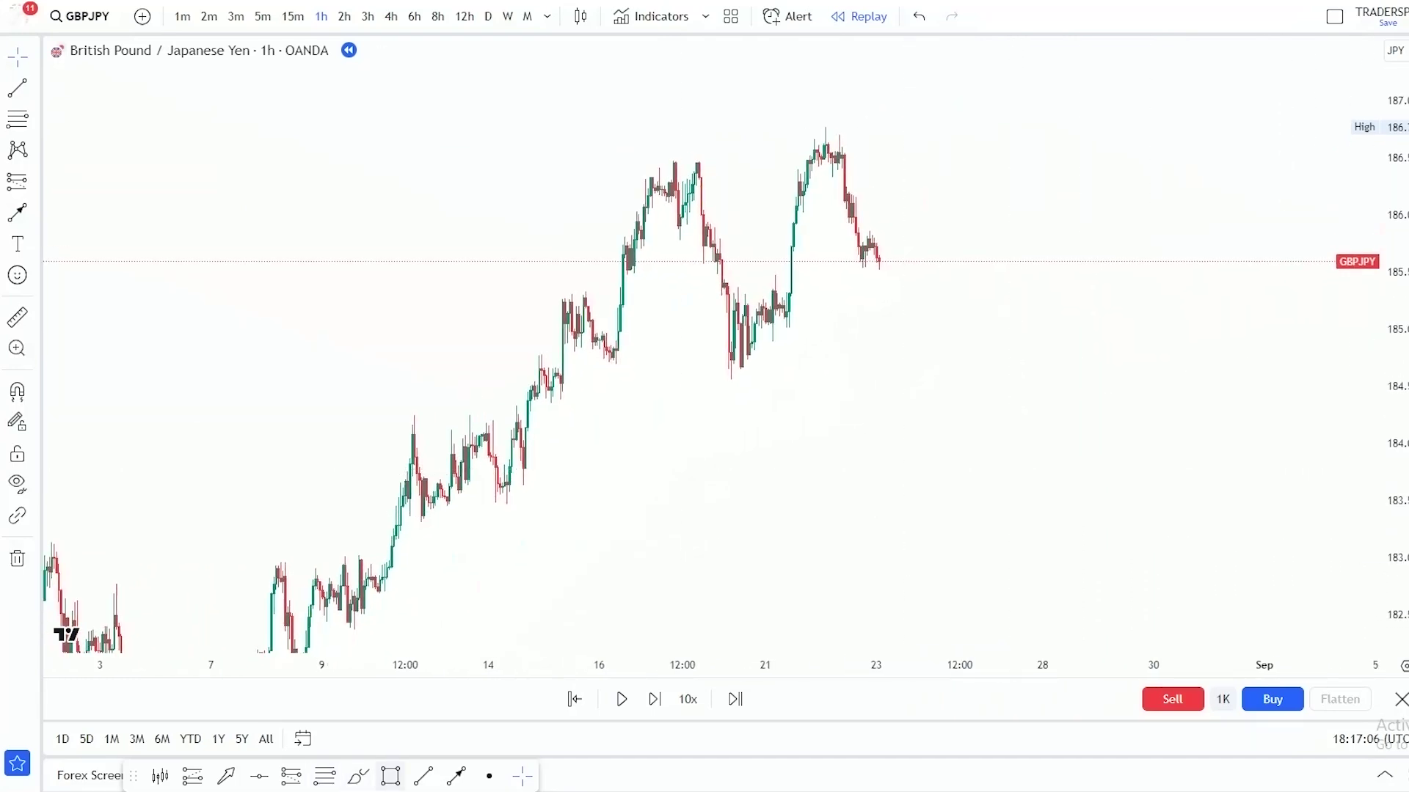
click(627, 152)
click(941, 178)
click(132, 147)
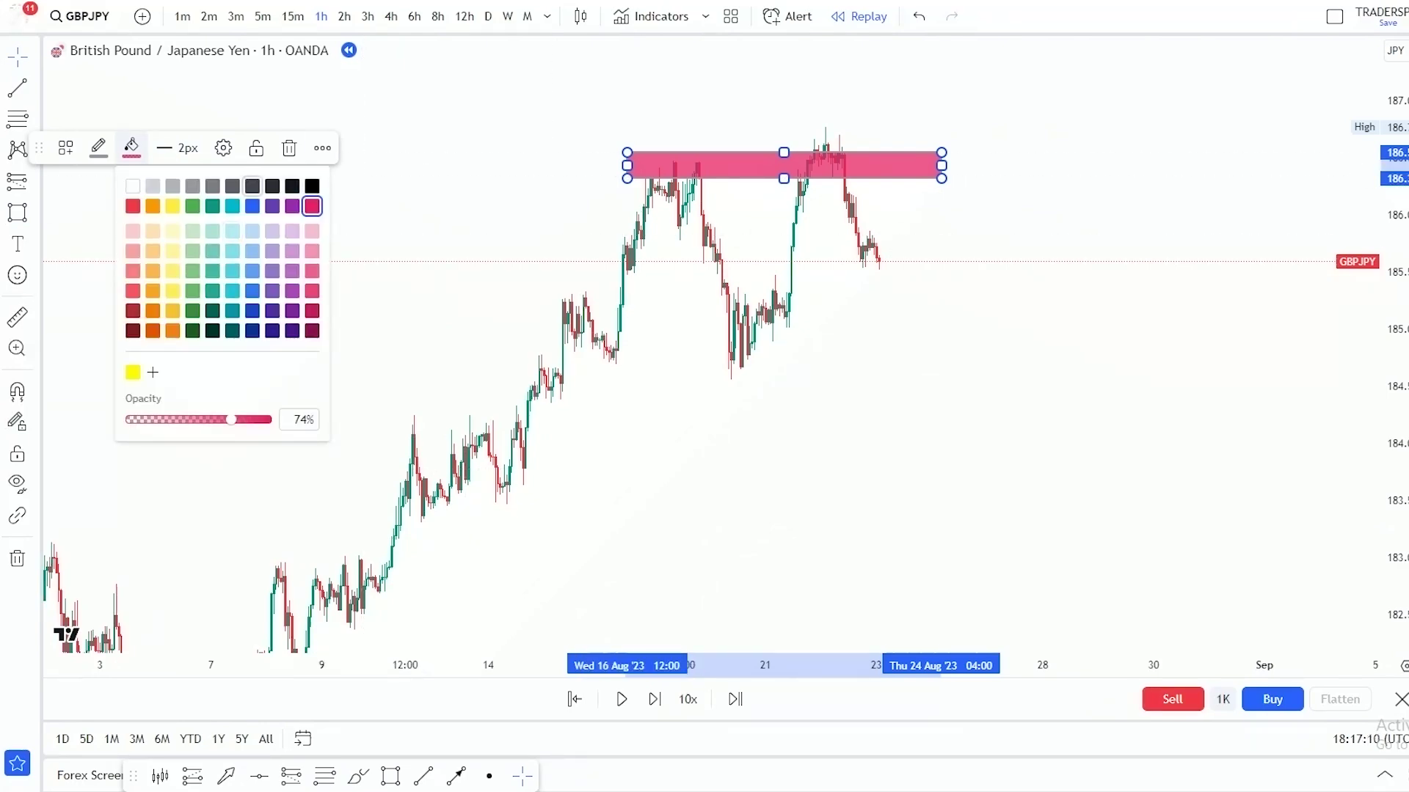
click(252, 186)
click(556, 73)
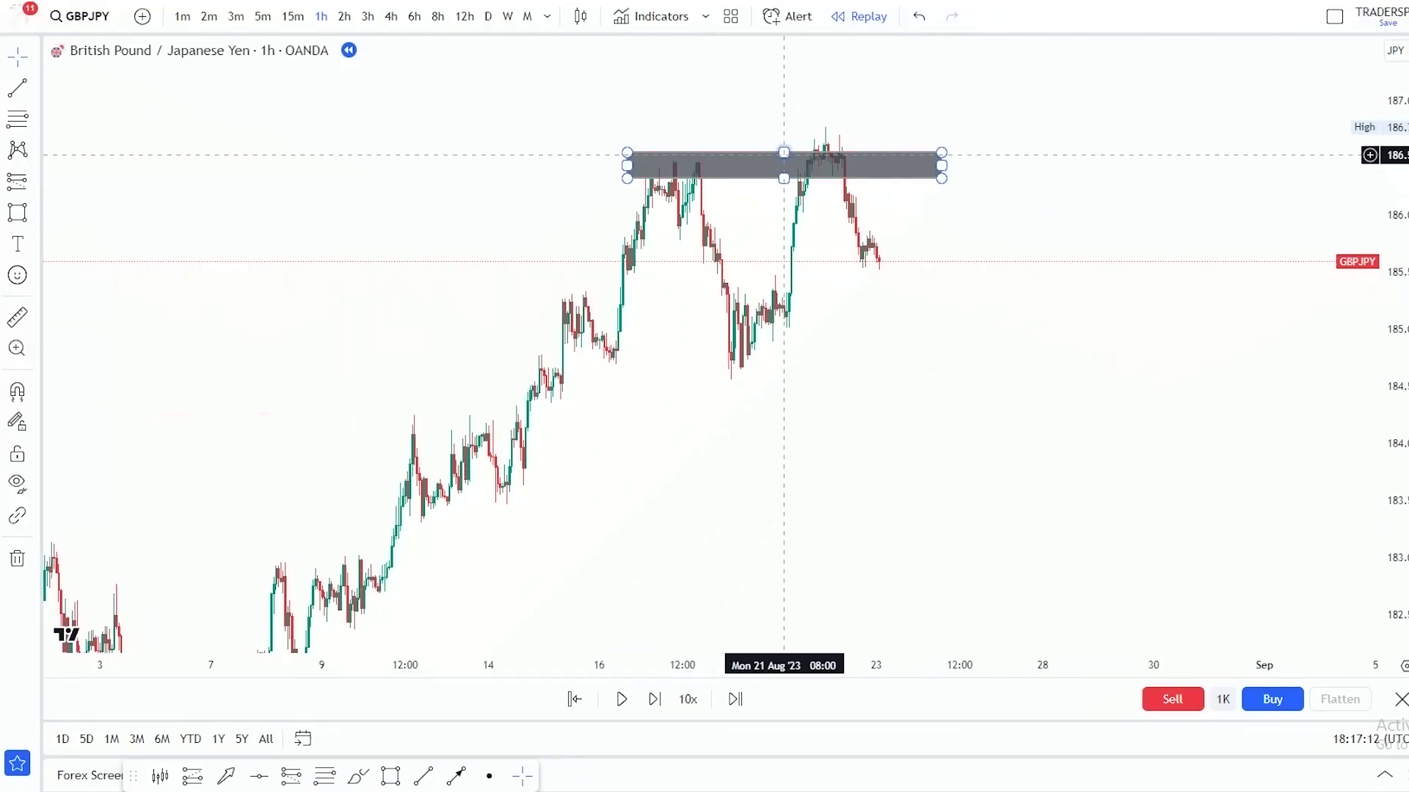
- Delete the grey rectangle and play the replay through the sharp drop of 23 August, pausing before 24 August
click(784, 155)
click(288, 148)
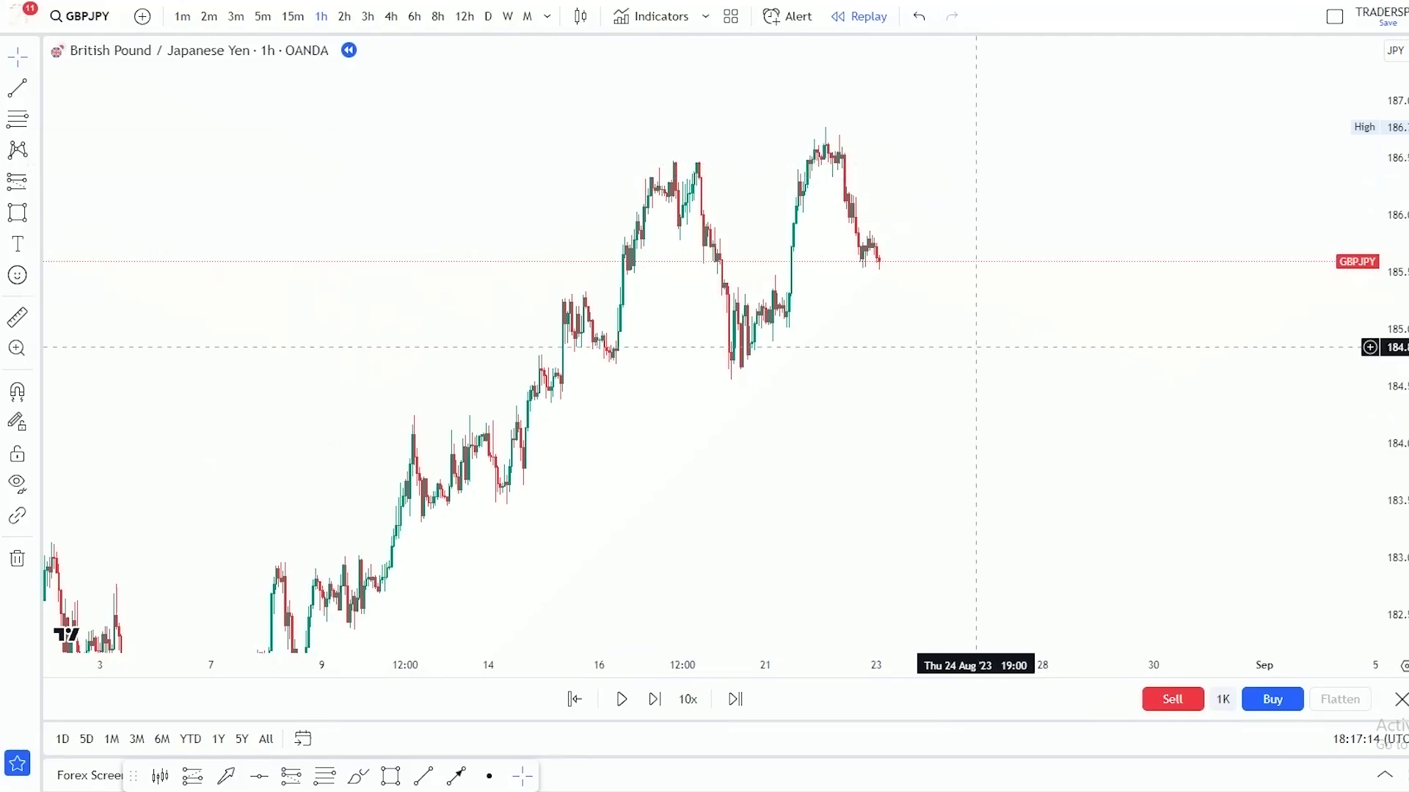
drag(971, 434, 956, 422)
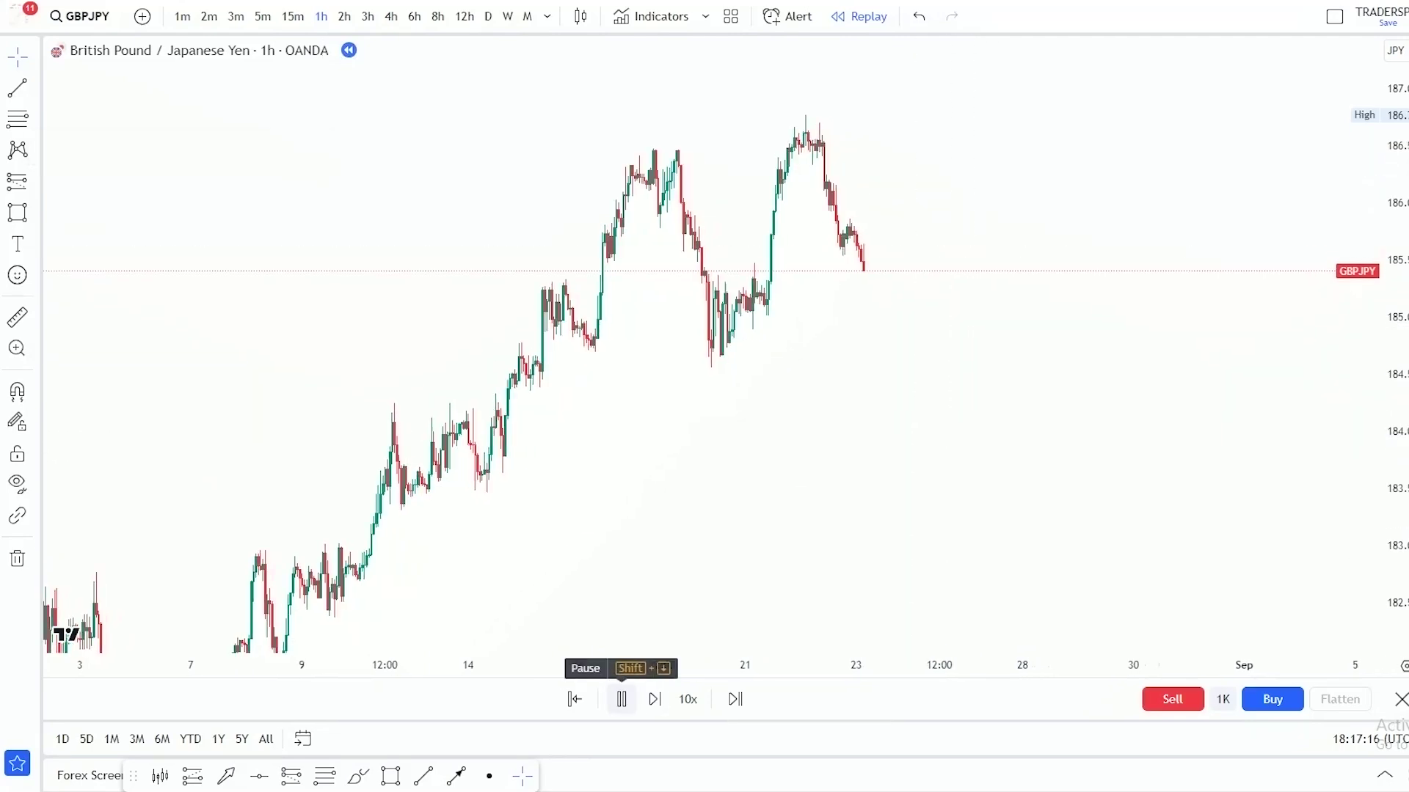
click(621, 699)
- Draw a thin grey rectangle along the two highs at about 186.5, from about 17 to 25 August
drag(946, 474, 1000, 440)
scroll(1066, 469, down, 3)
scroll(1098, 415, up, 6)
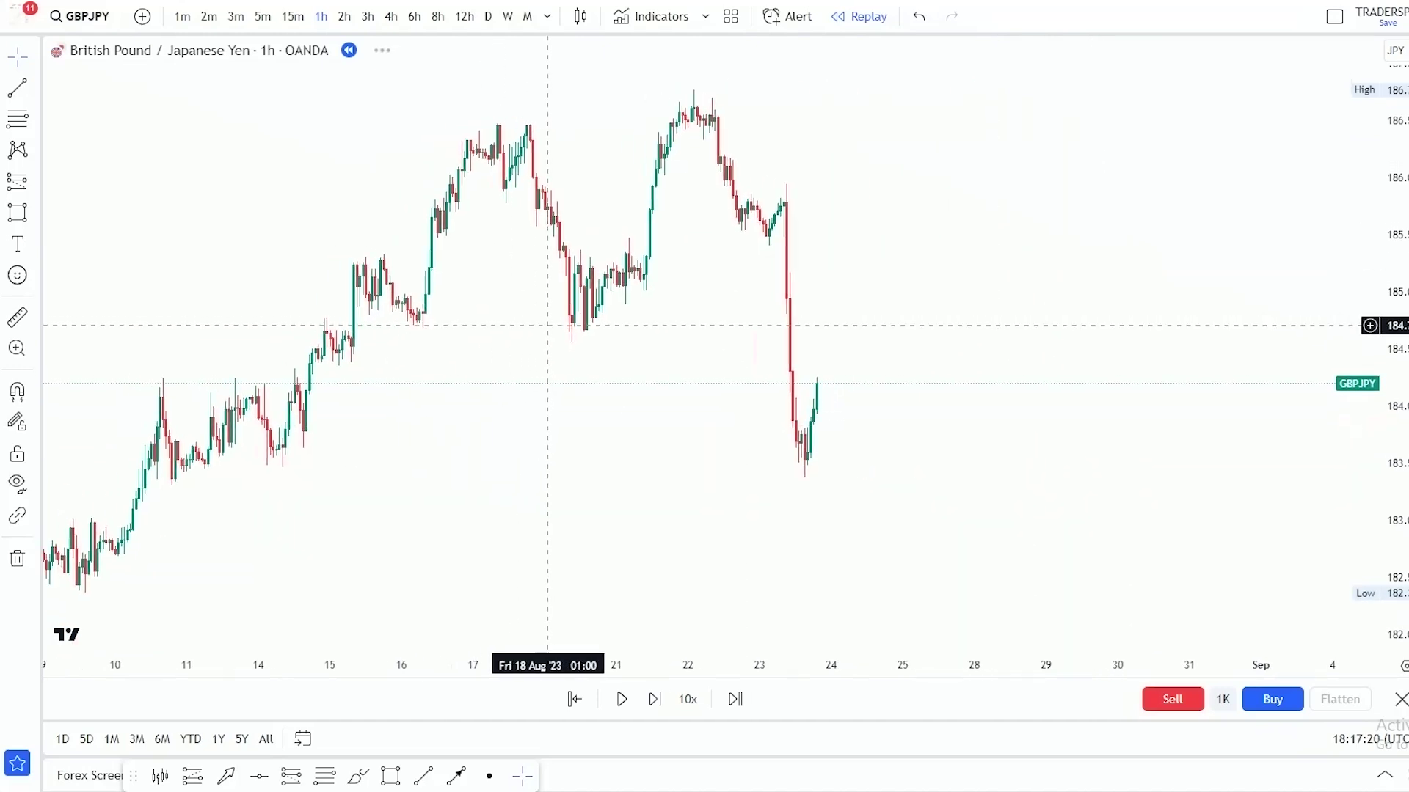
drag(450, 110, 914, 122)
click(1015, 141)
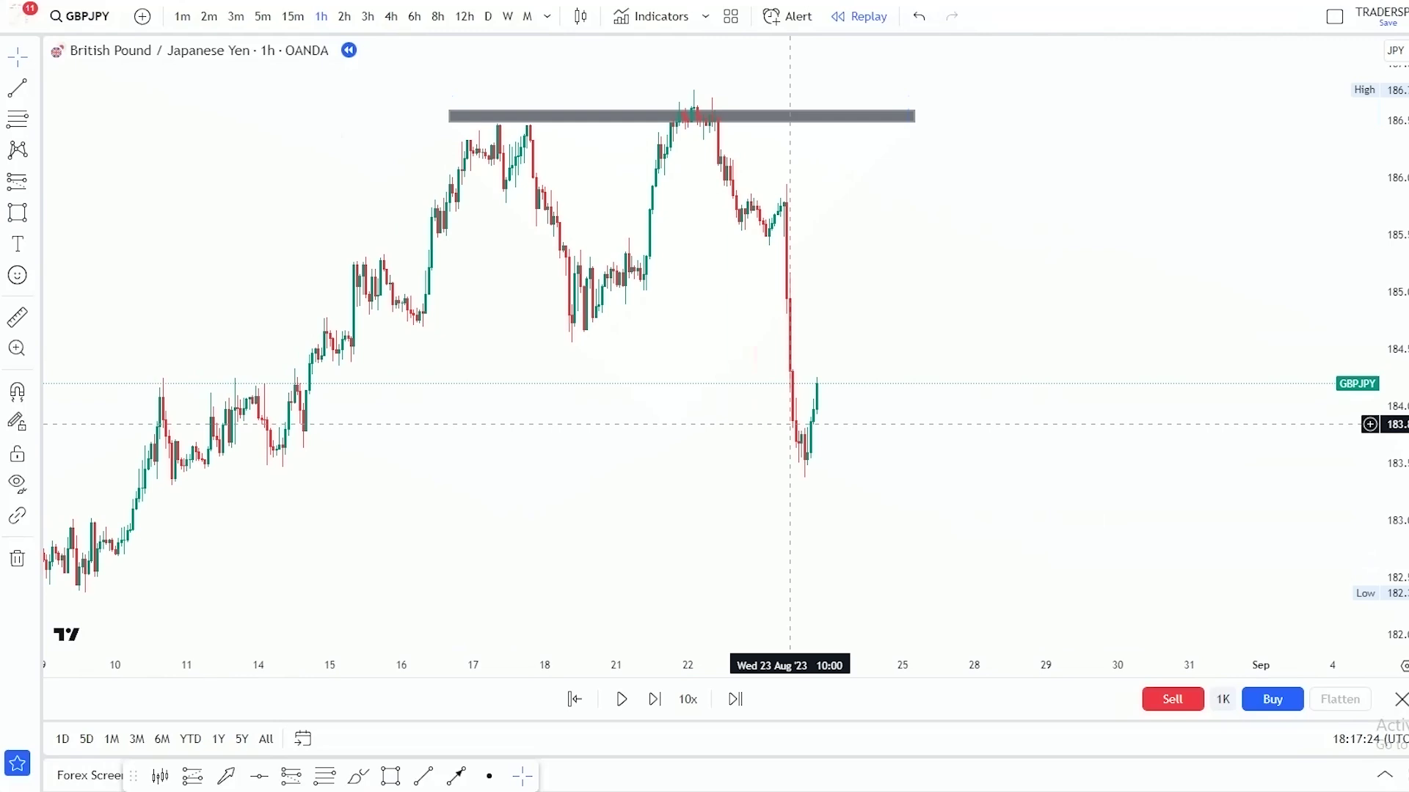
- Draw a short arrow pointing at the second high above the grey rectangle, ending at about 22 Aug 10:00
drag(953, 333, 1050, 337)
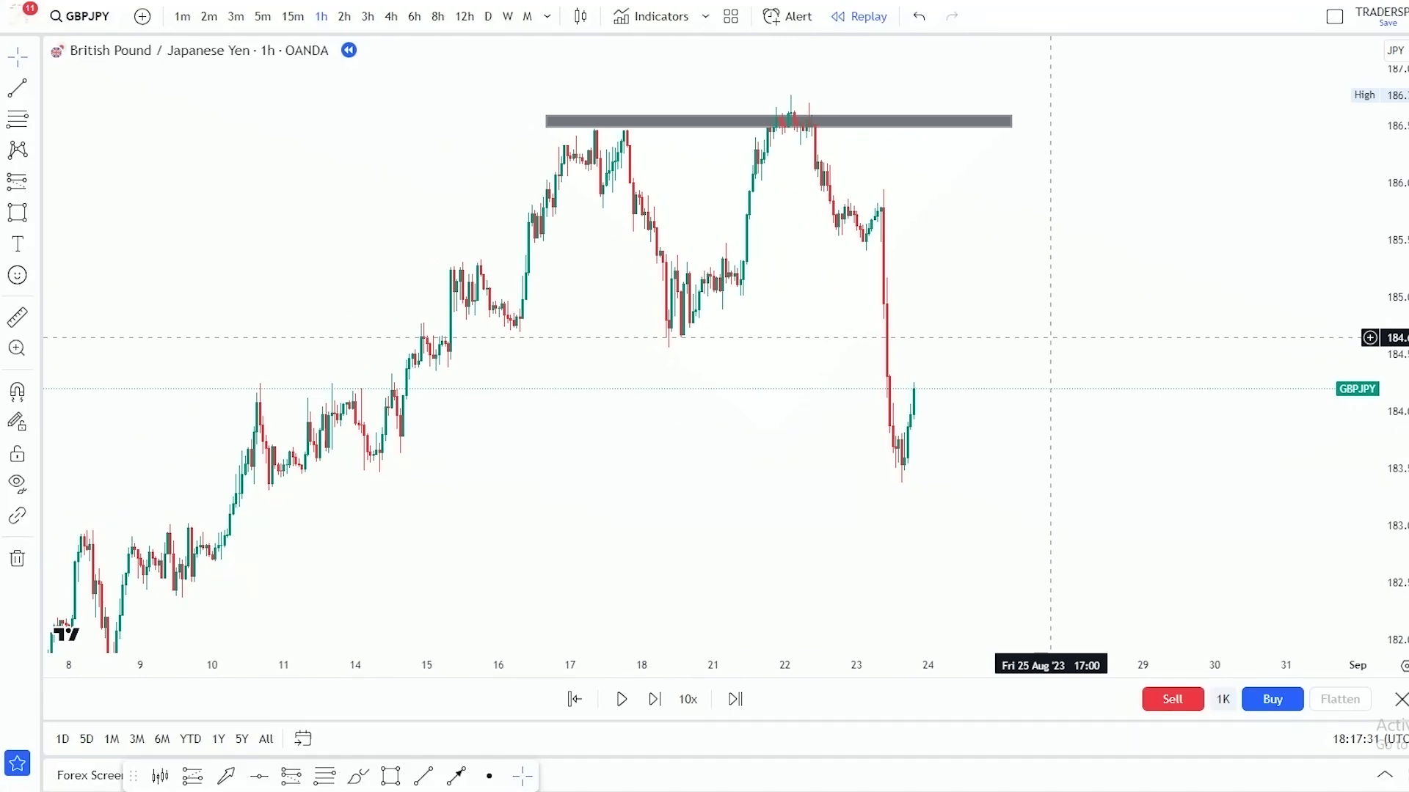
scroll(1051, 337, down, 5)
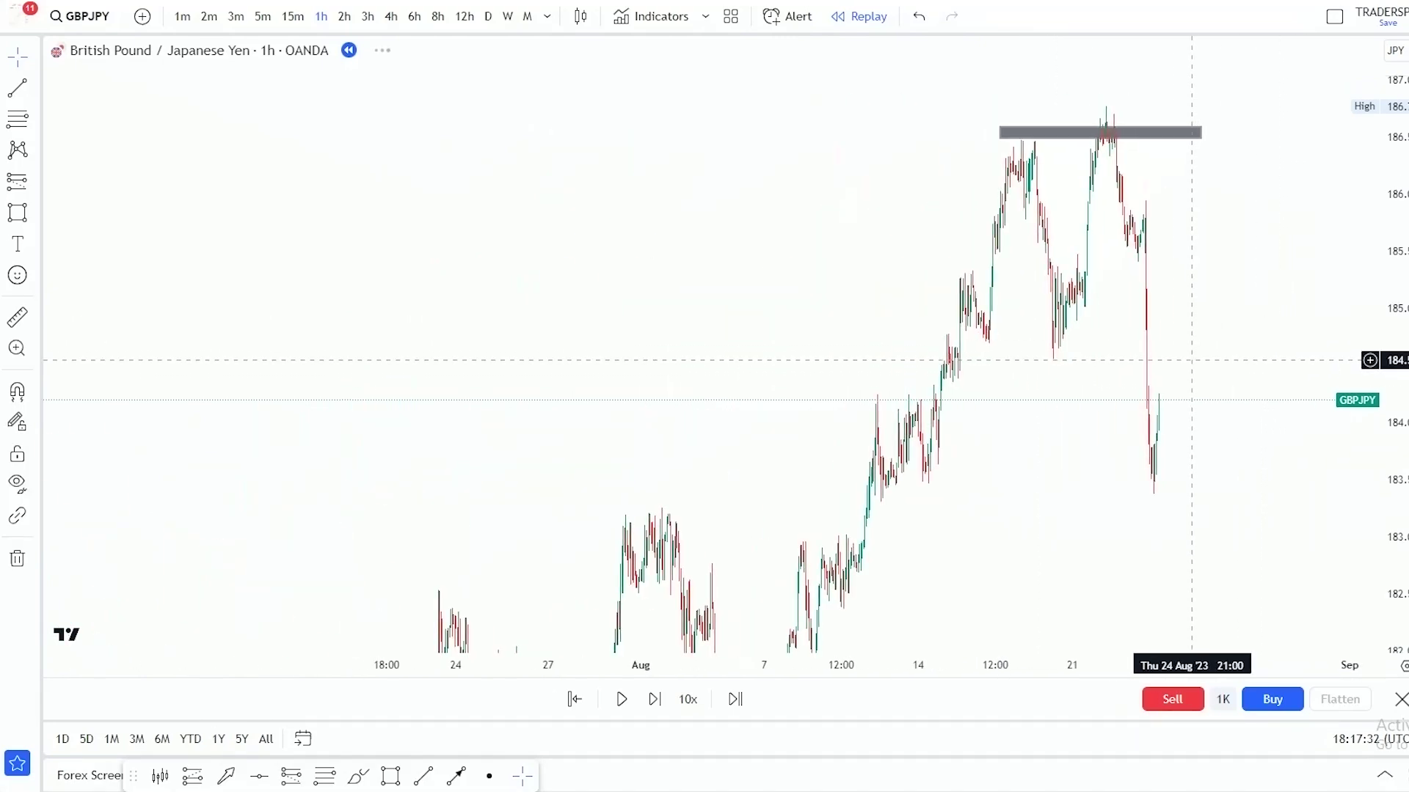
scroll(1159, 363, up, 5)
click(456, 776)
drag(912, 97, 866, 114)
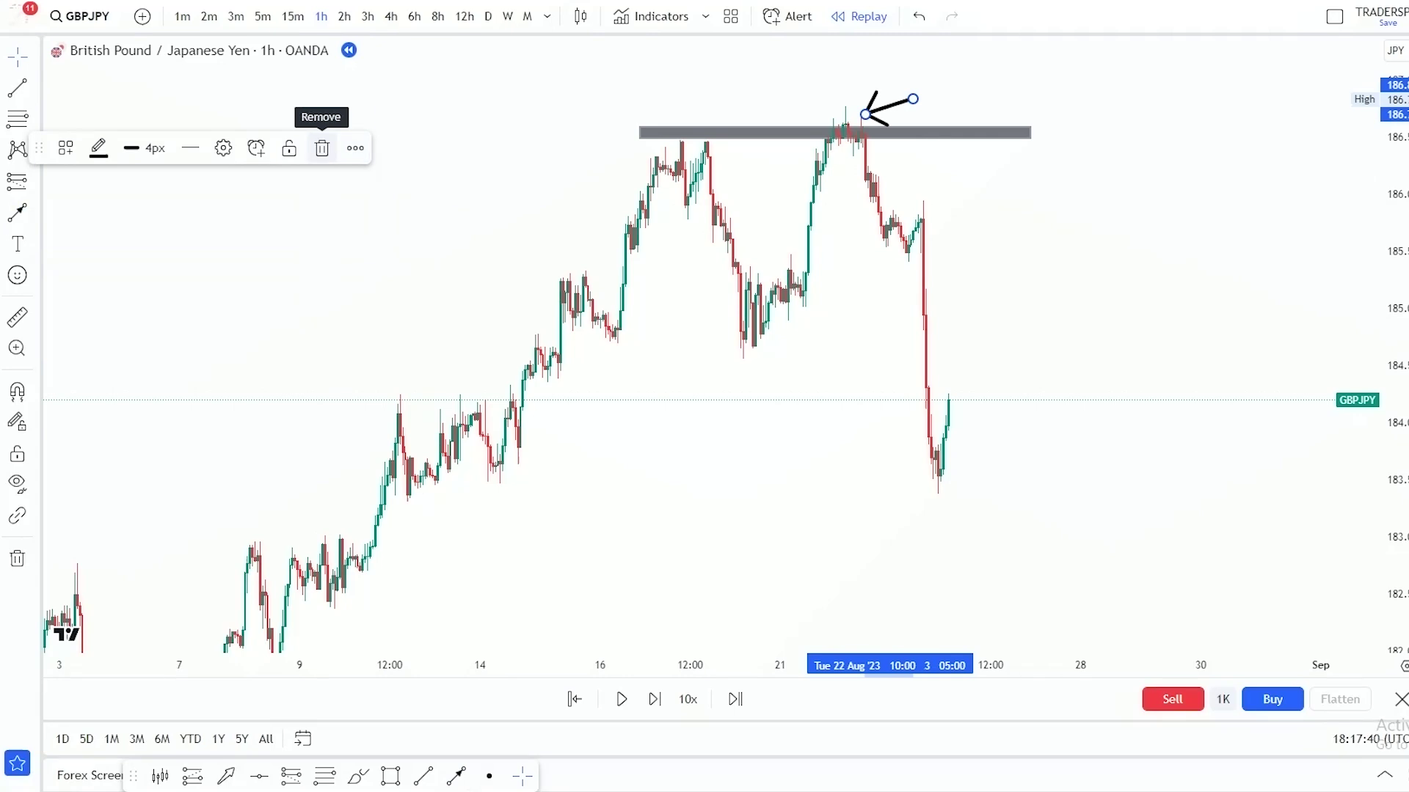
- Draw a long downward arrow from the grey rectangle at the second high to the low of about 23 August
drag(1046, 255, 1045, 340)
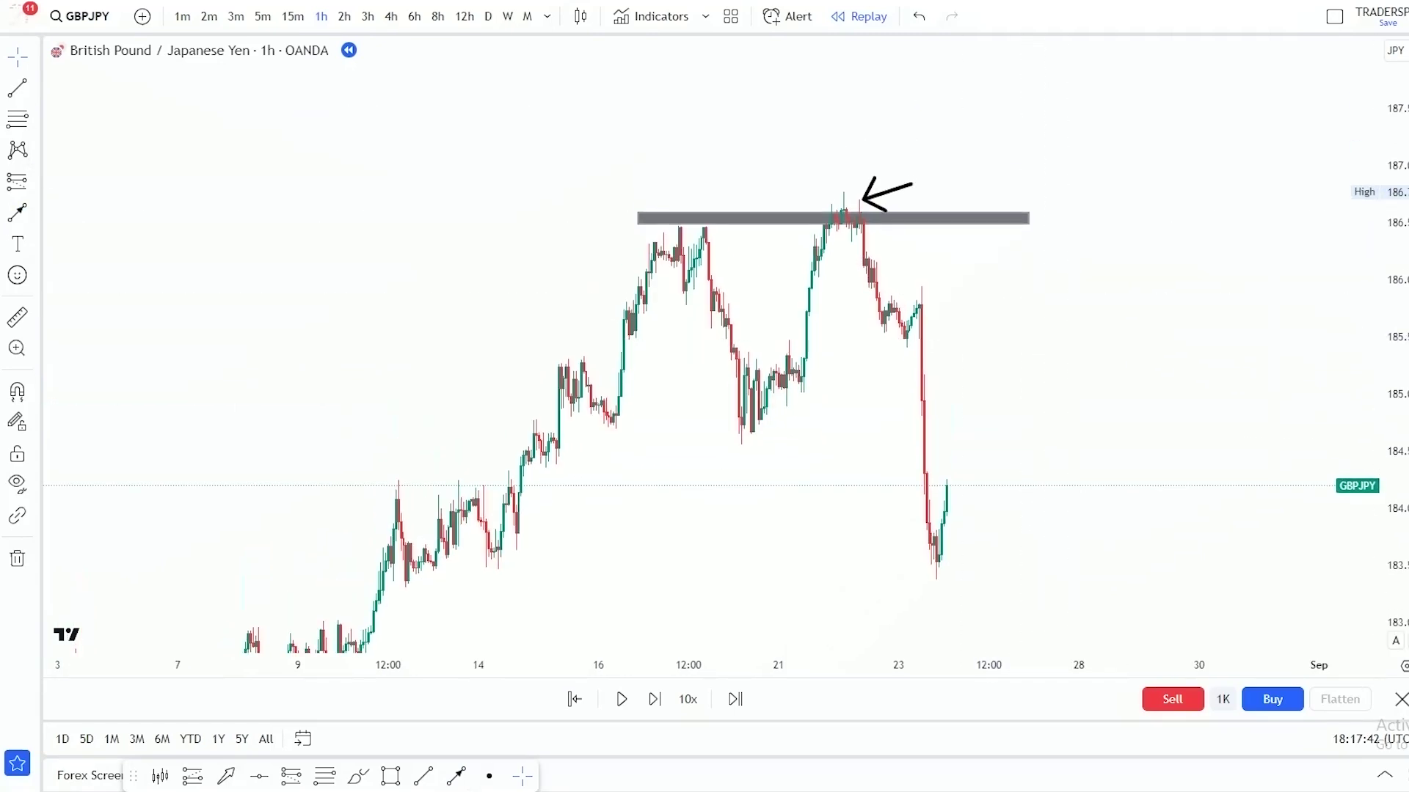
drag(1389, 343, 1389, 257)
scroll(1059, 327, up, 3)
drag(978, 296, 1056, 296)
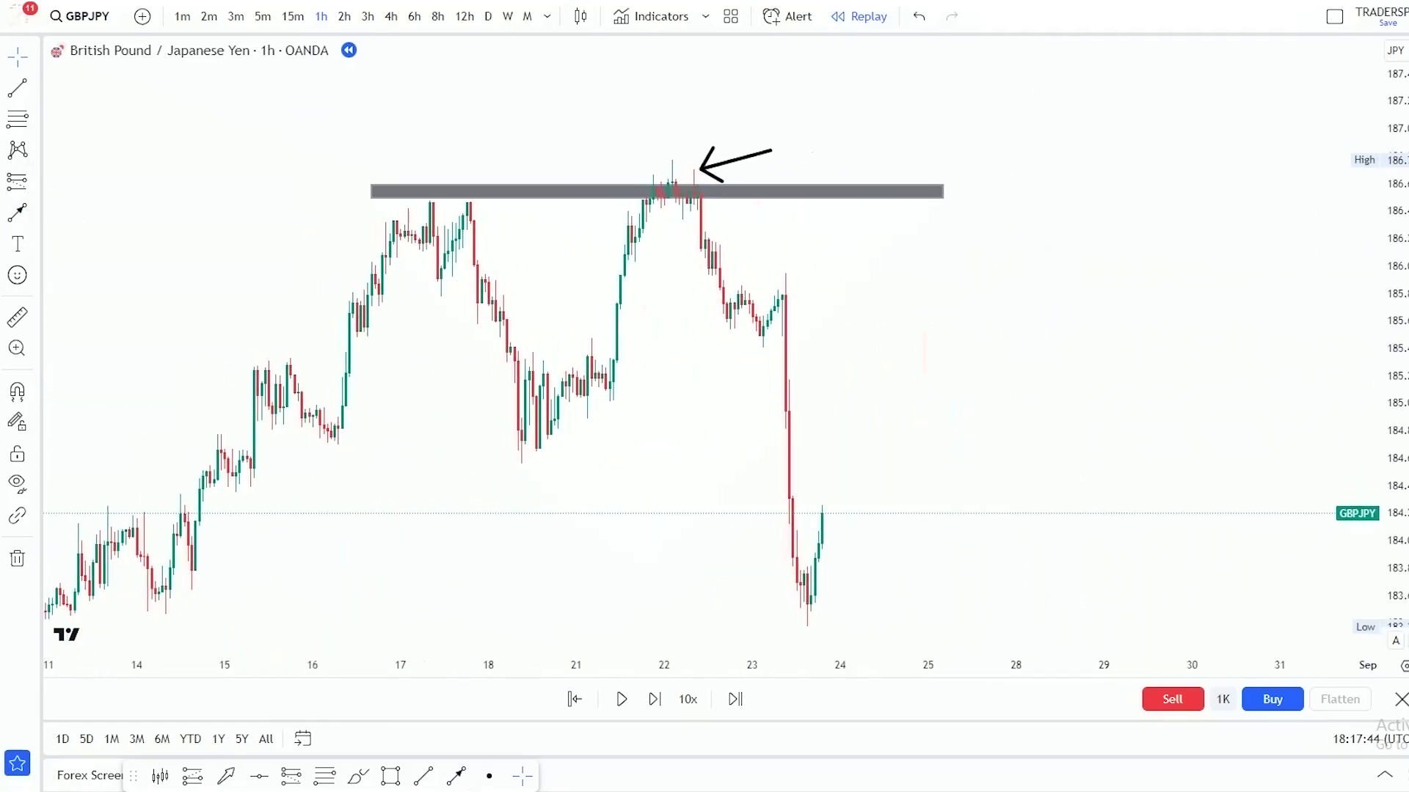
drag(881, 304, 967, 253)
click(455, 775)
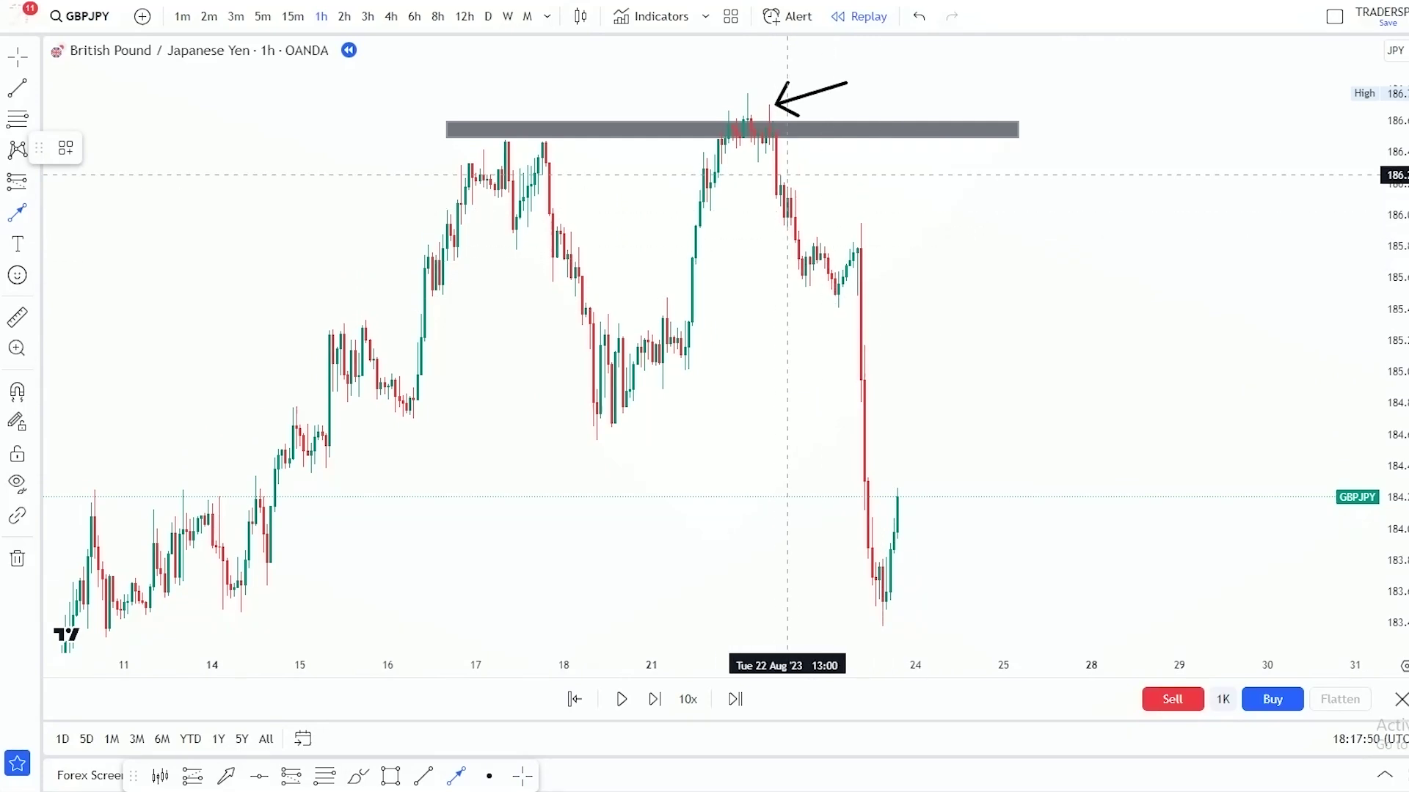
click(894, 558)
drag(1034, 419, 1113, 396)
mouse_move(914, 298)
mouse_down()
mouse_move(945, 292)
mouse_move(899, 300)
mouse_up()
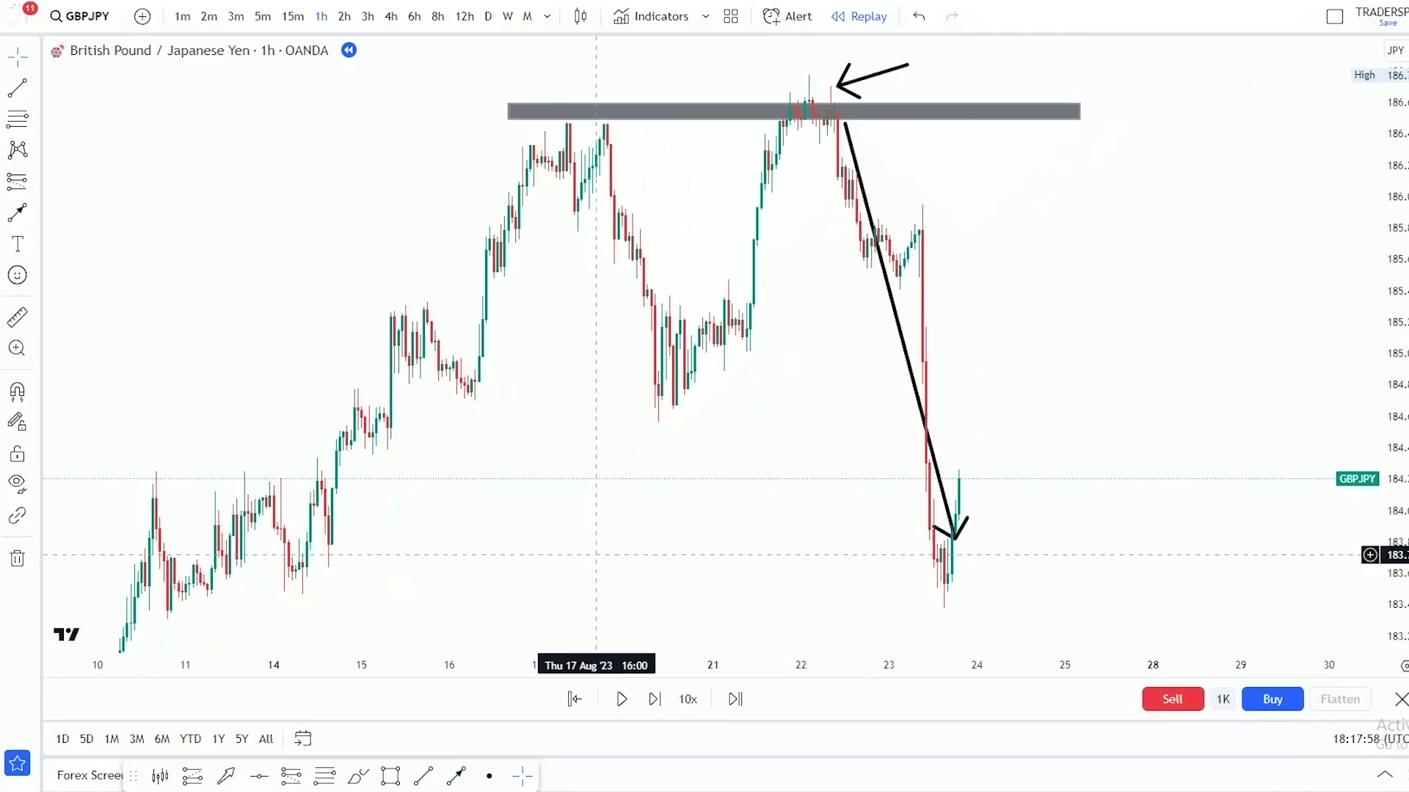
click(390, 776)
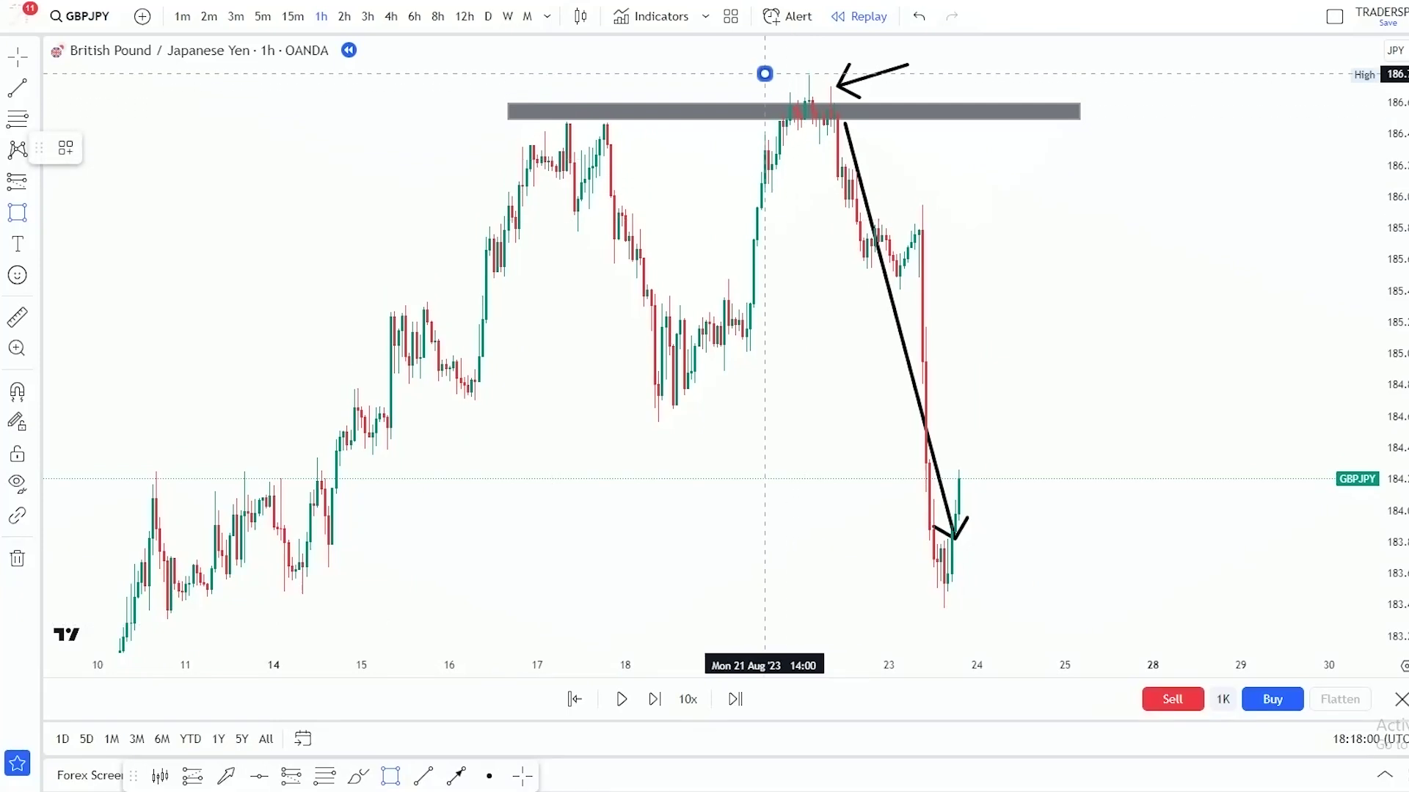
drag(764, 73, 874, 151)
click(286, 144)
- Move the long downward arrow clear of the falling candles, to their later-date side
scroll(1061, 342, right, 1)
scroll(1061, 342, right, 1)
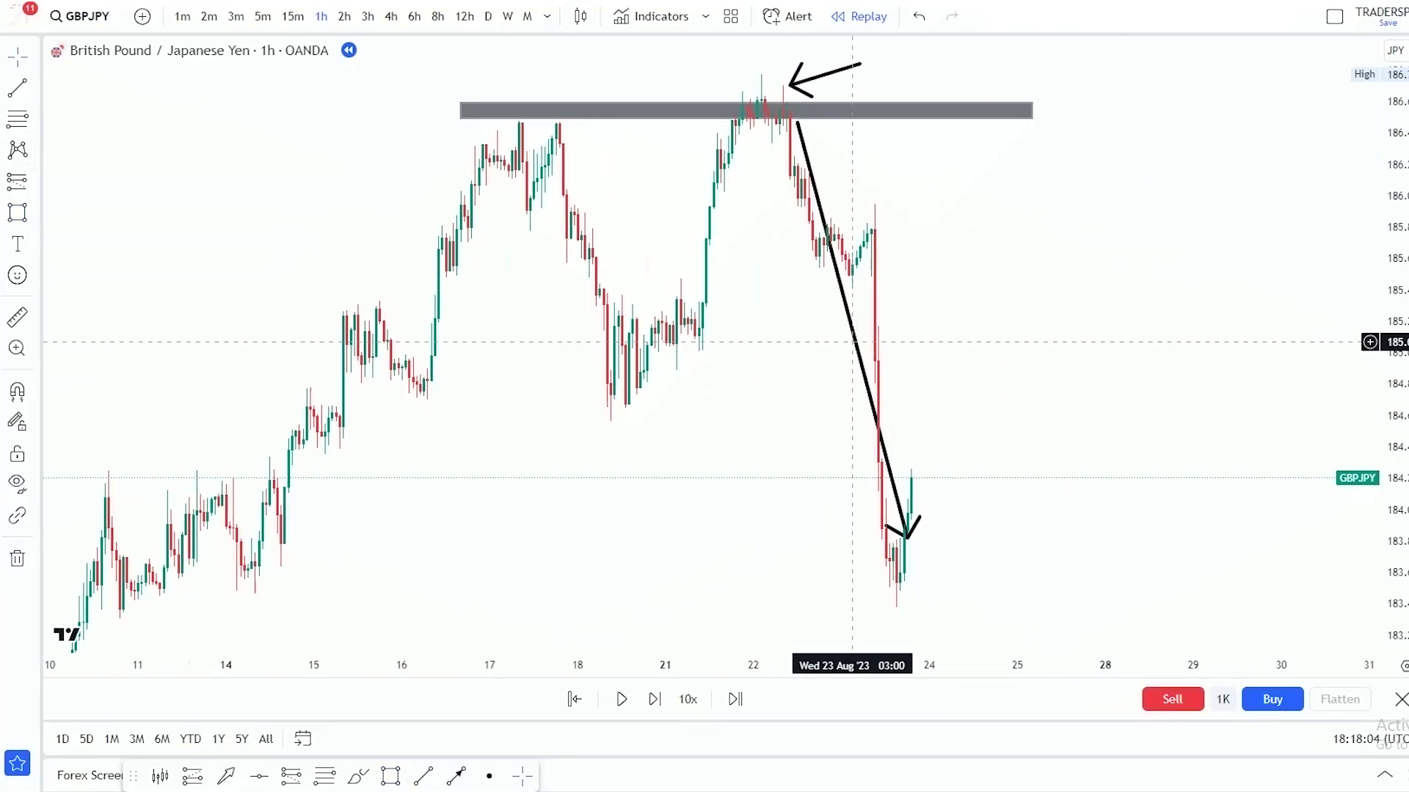
drag(856, 342, 922, 330)
click(992, 326)
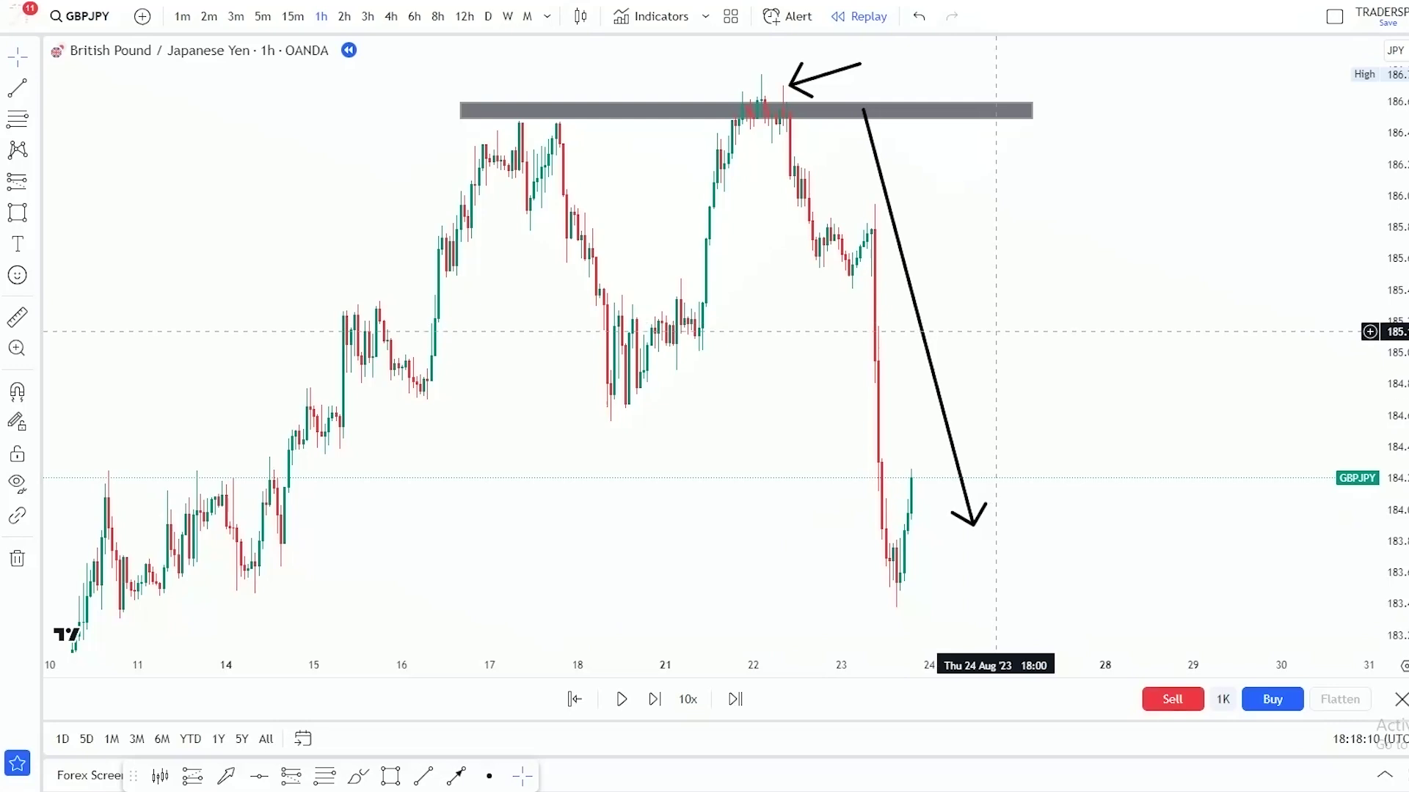
- Delete the short arrow at the 22 August high and the grey rectangle along the two highs
scroll(991, 323, down, 5)
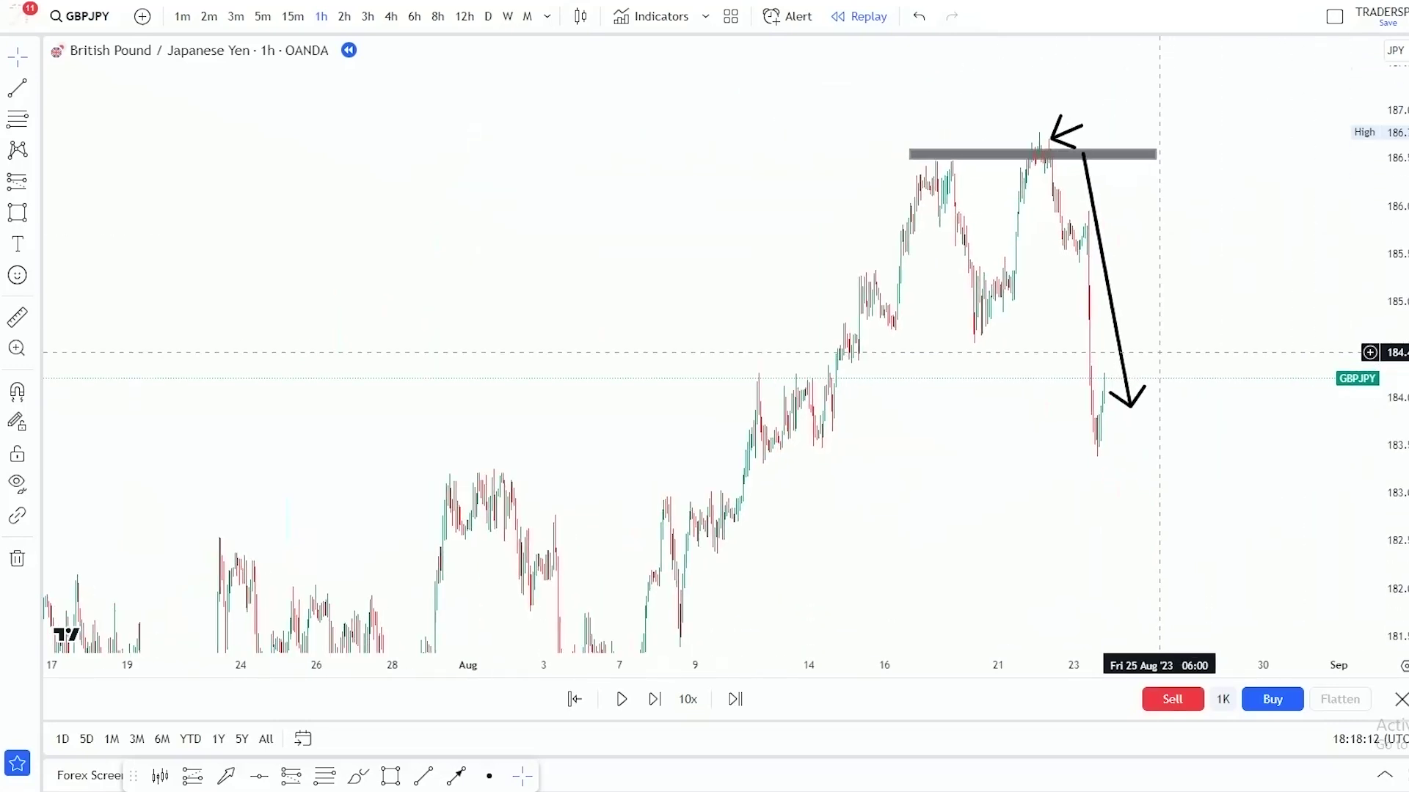
drag(1223, 378, 1186, 351)
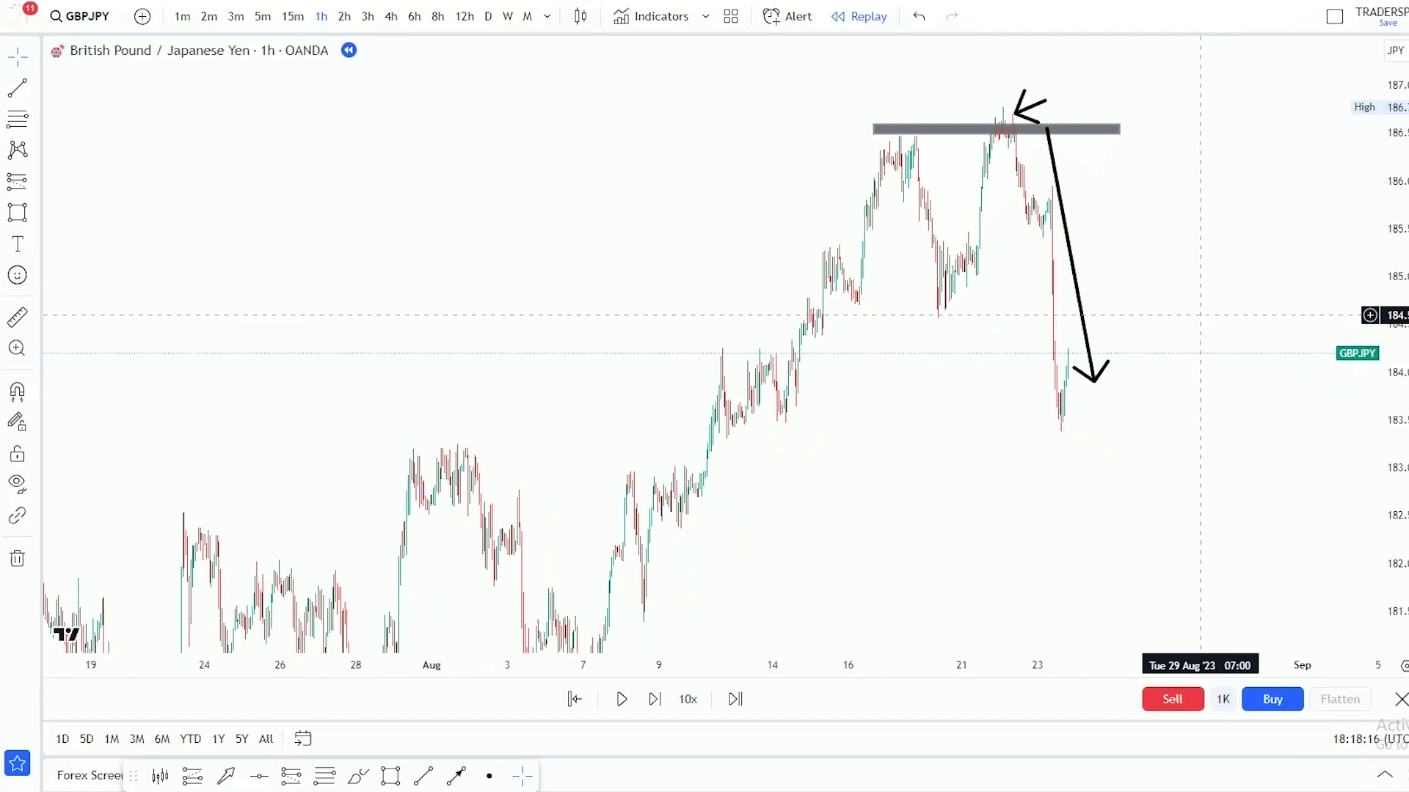
scroll(1200, 315, up, 5)
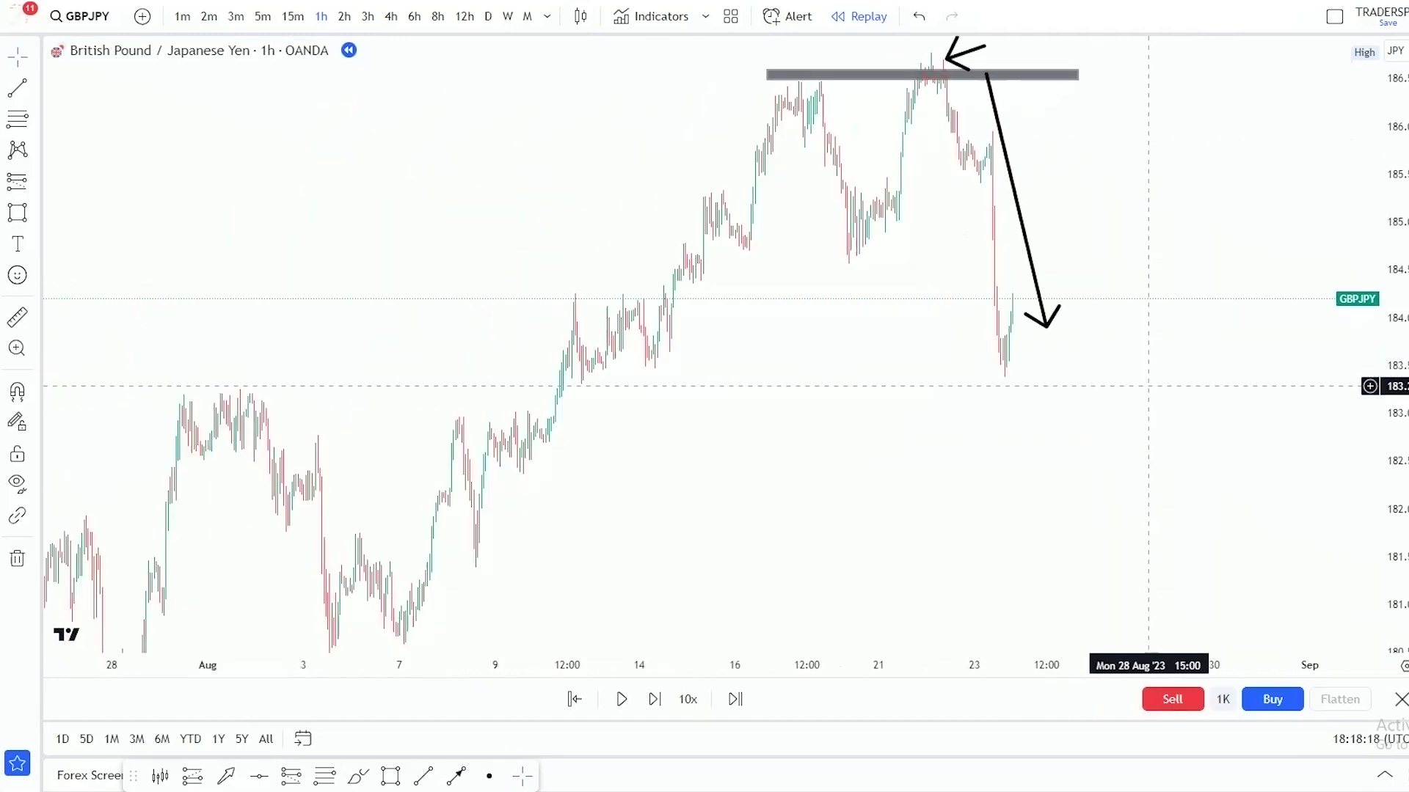
scroll(1146, 386, down, 3)
scroll(1146, 386, up, 3)
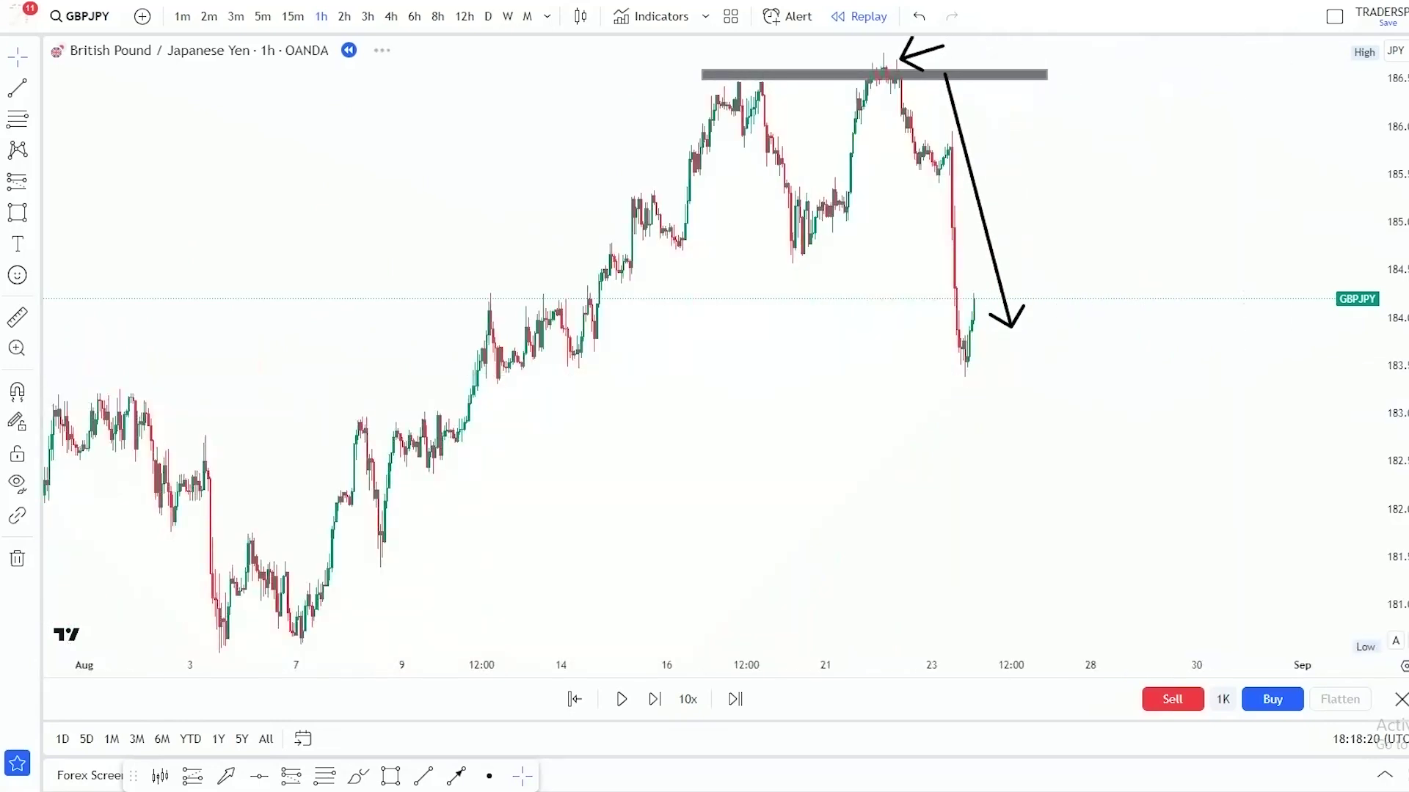
scroll(853, 145, up, 4)
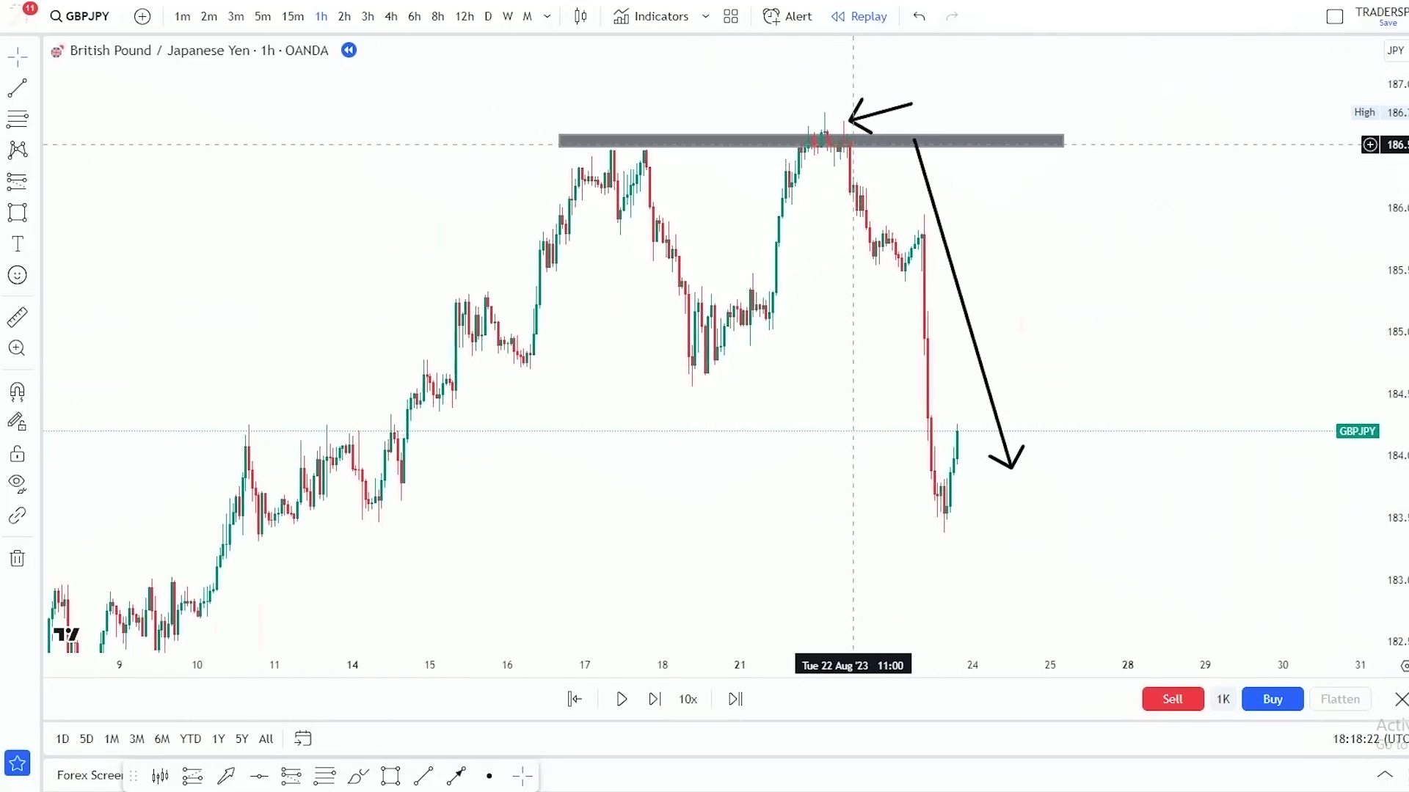
click(851, 118)
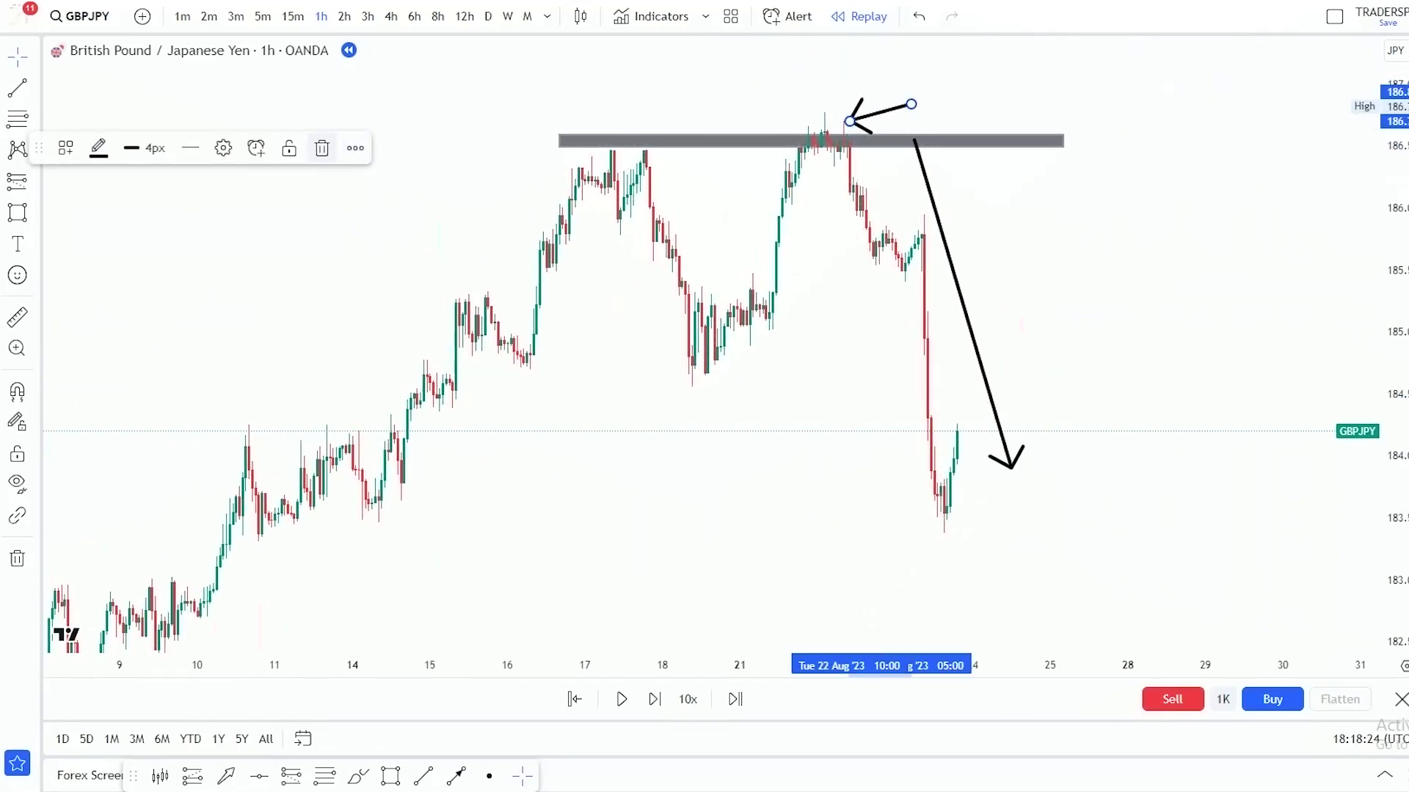
click(321, 147)
click(807, 134)
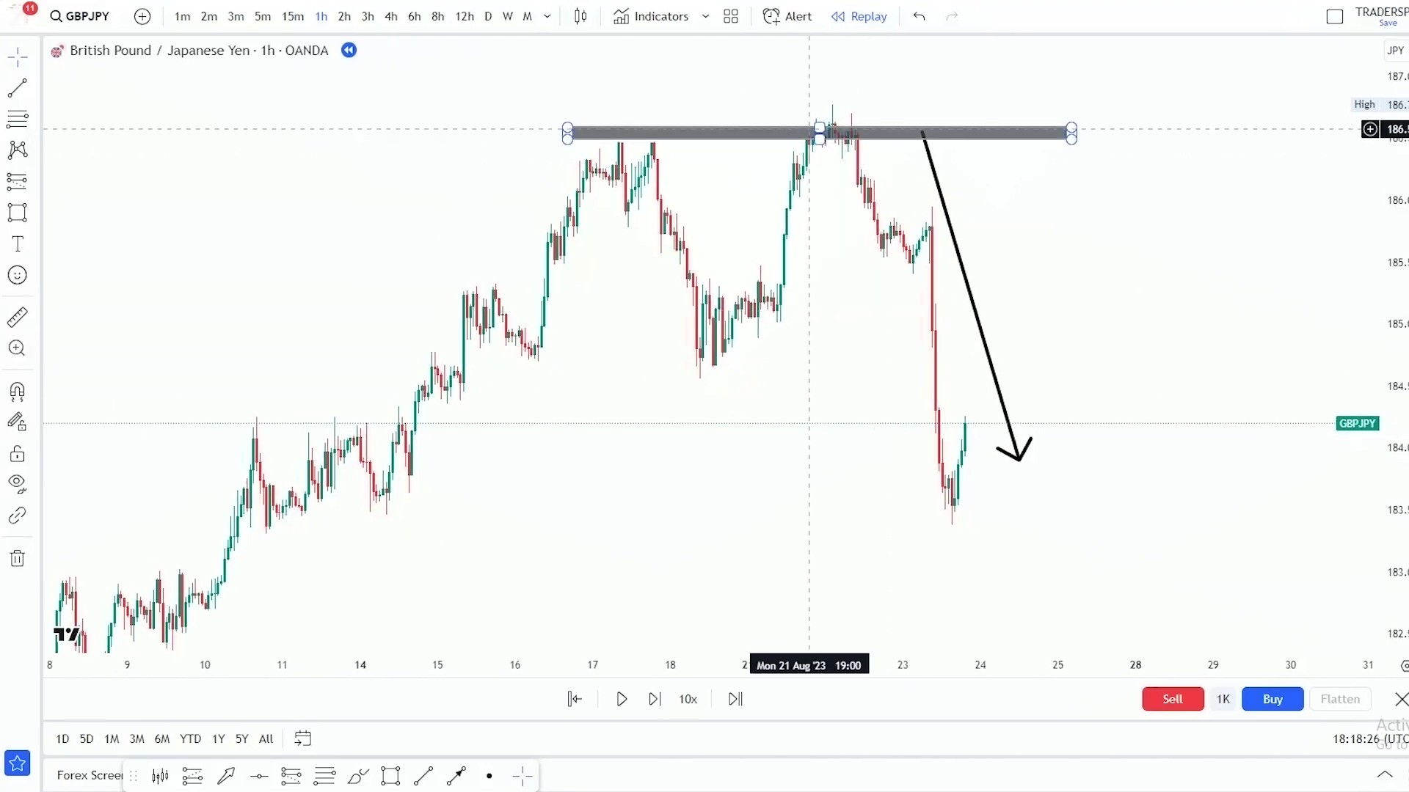
click(284, 147)
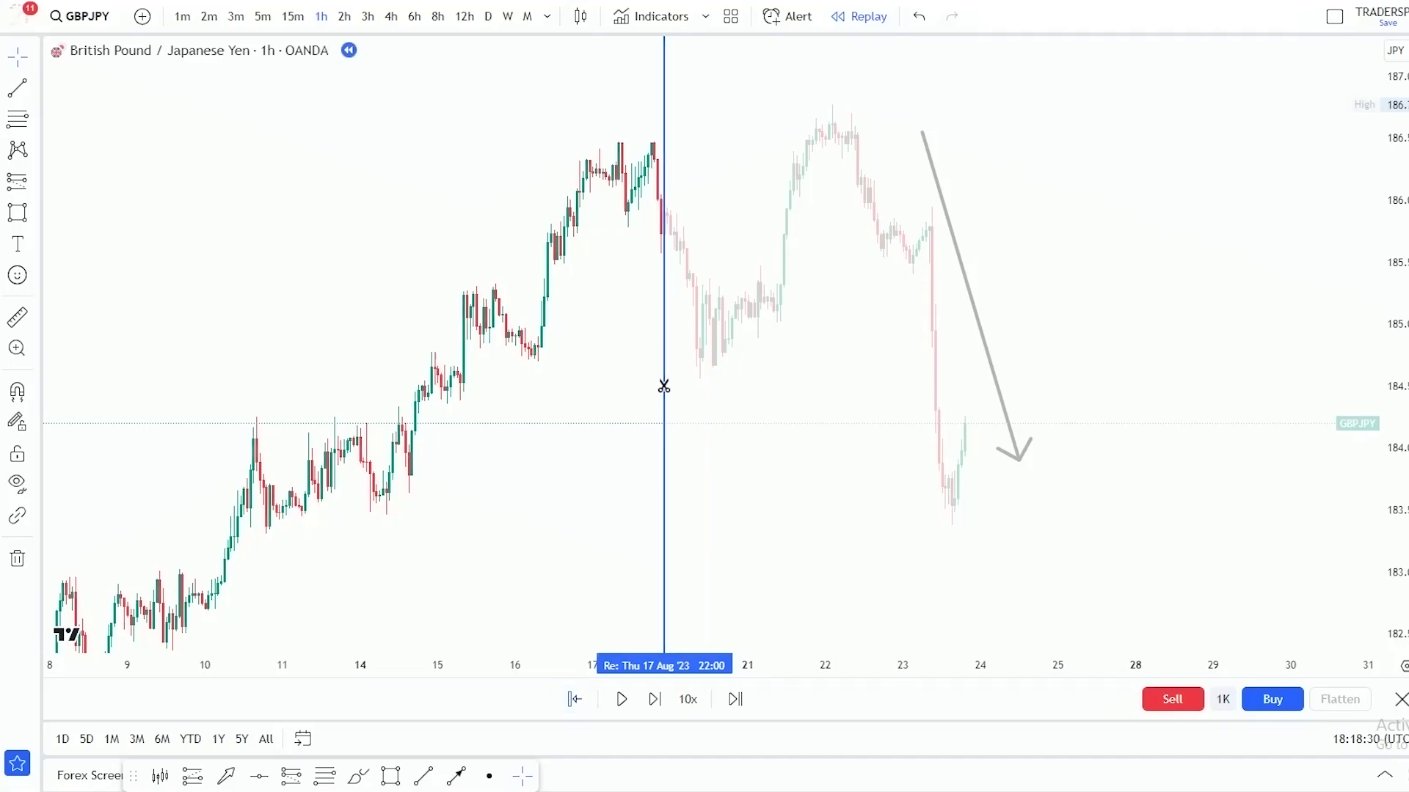
- Restart the replay from Thu 17 Aug '23 22:00 and remove the remaining arrow drawing from the chart
click(662, 384)
click(35, 559)
click(97, 556)
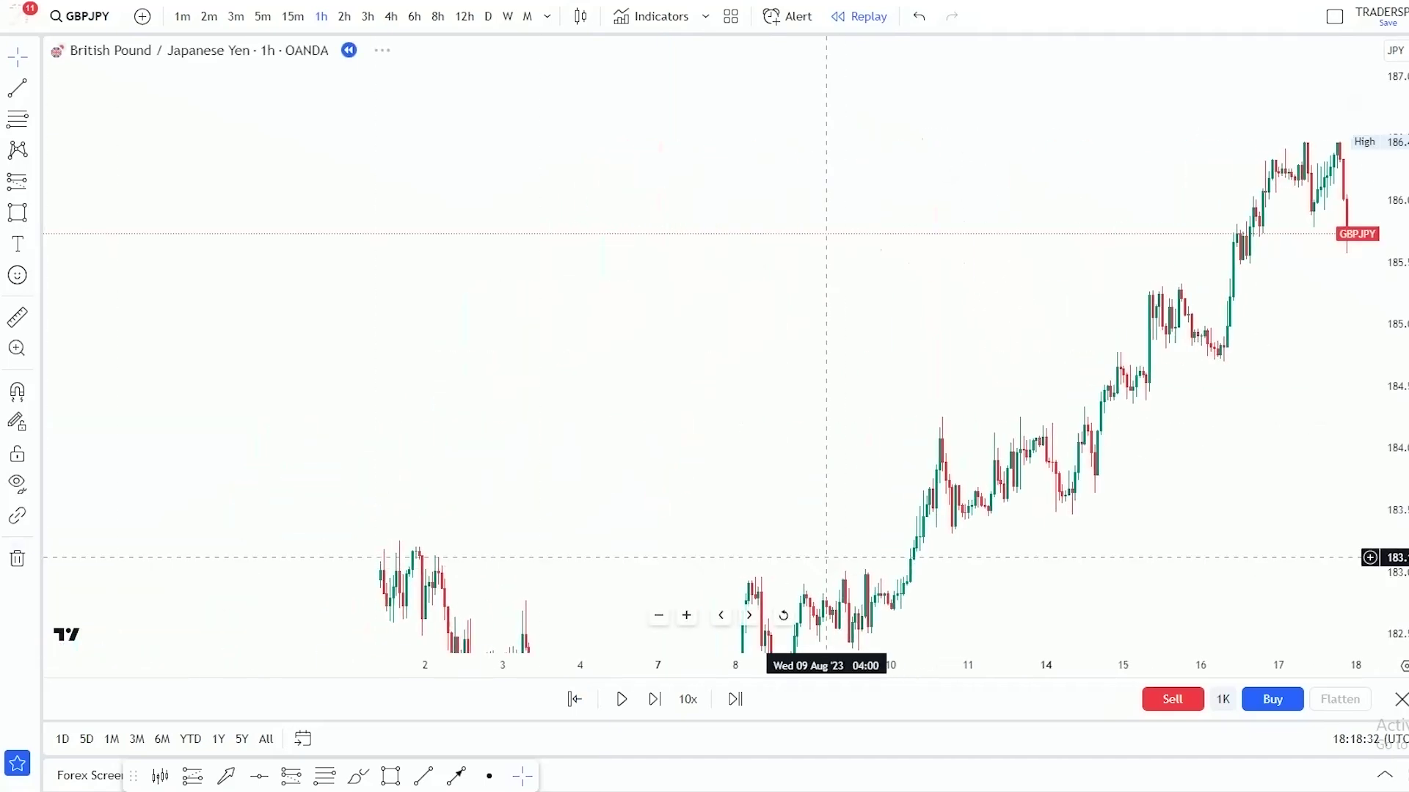
drag(1085, 595, 862, 462)
scroll(1056, 411, down, 2)
drag(1069, 400, 1034, 441)
scroll(1034, 441, down, 5)
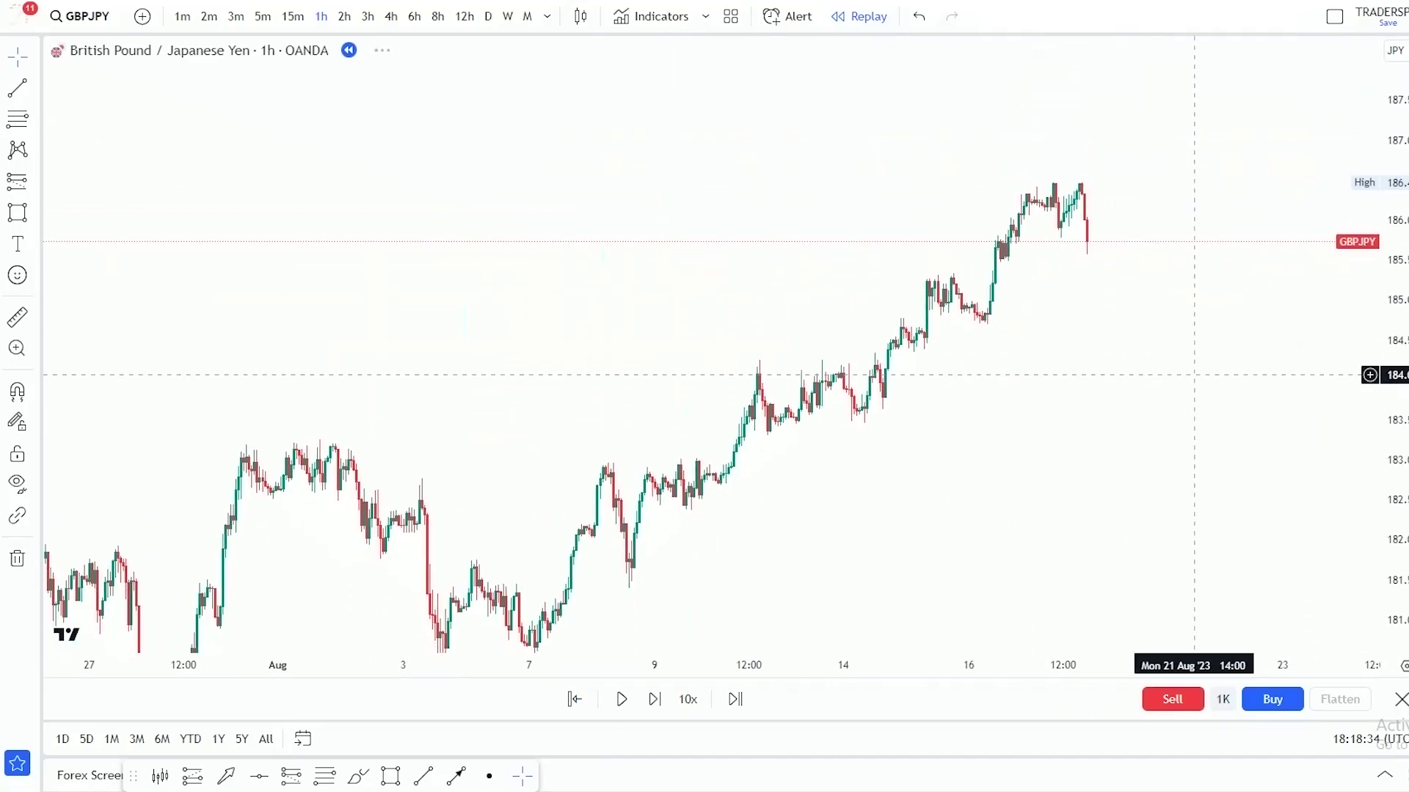
click(456, 775)
click(565, 523)
click(1094, 117)
click(323, 147)
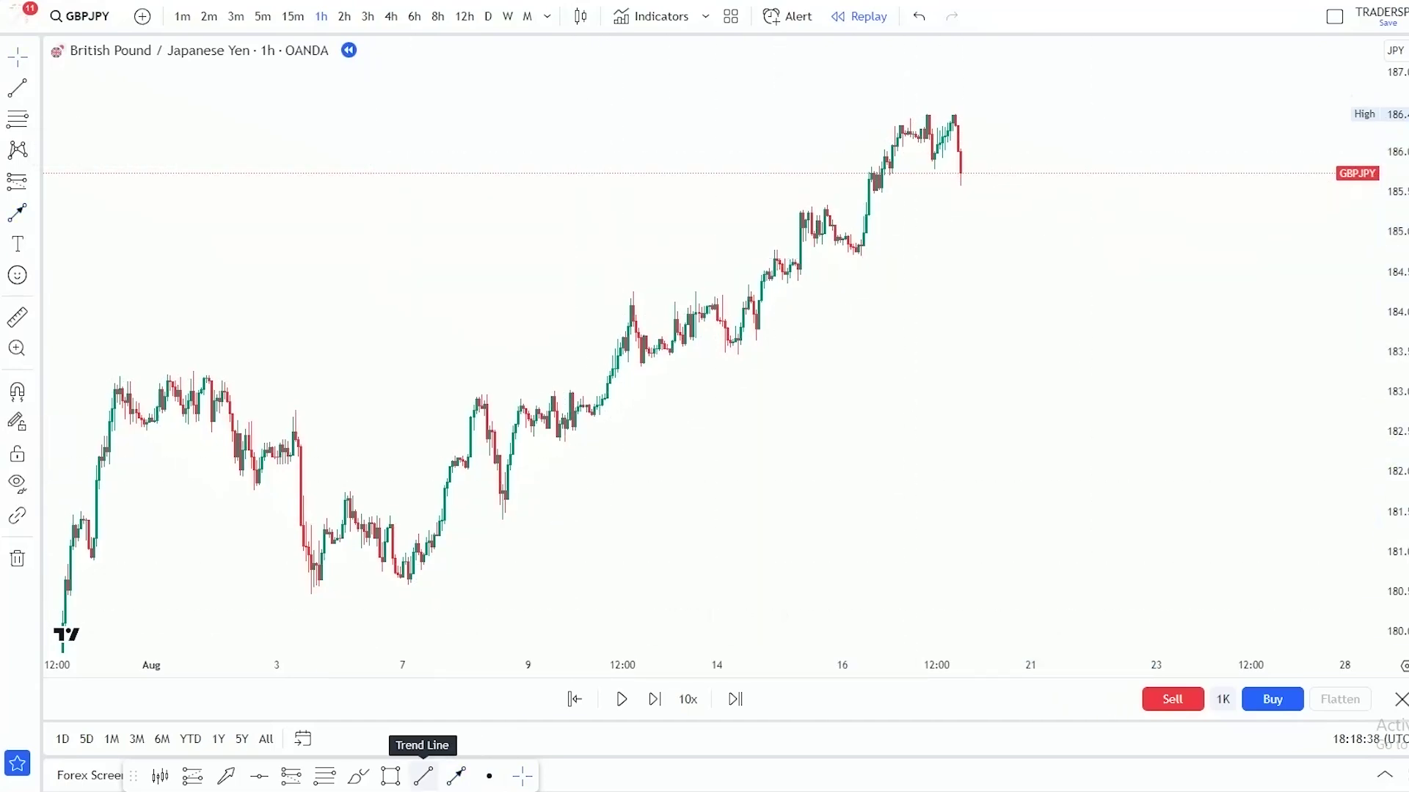
- Draw a rising trend line under the swing lows from Tue 08 Aug 14:00 to about Tue 22 Aug 23:00
click(422, 775)
click(502, 520)
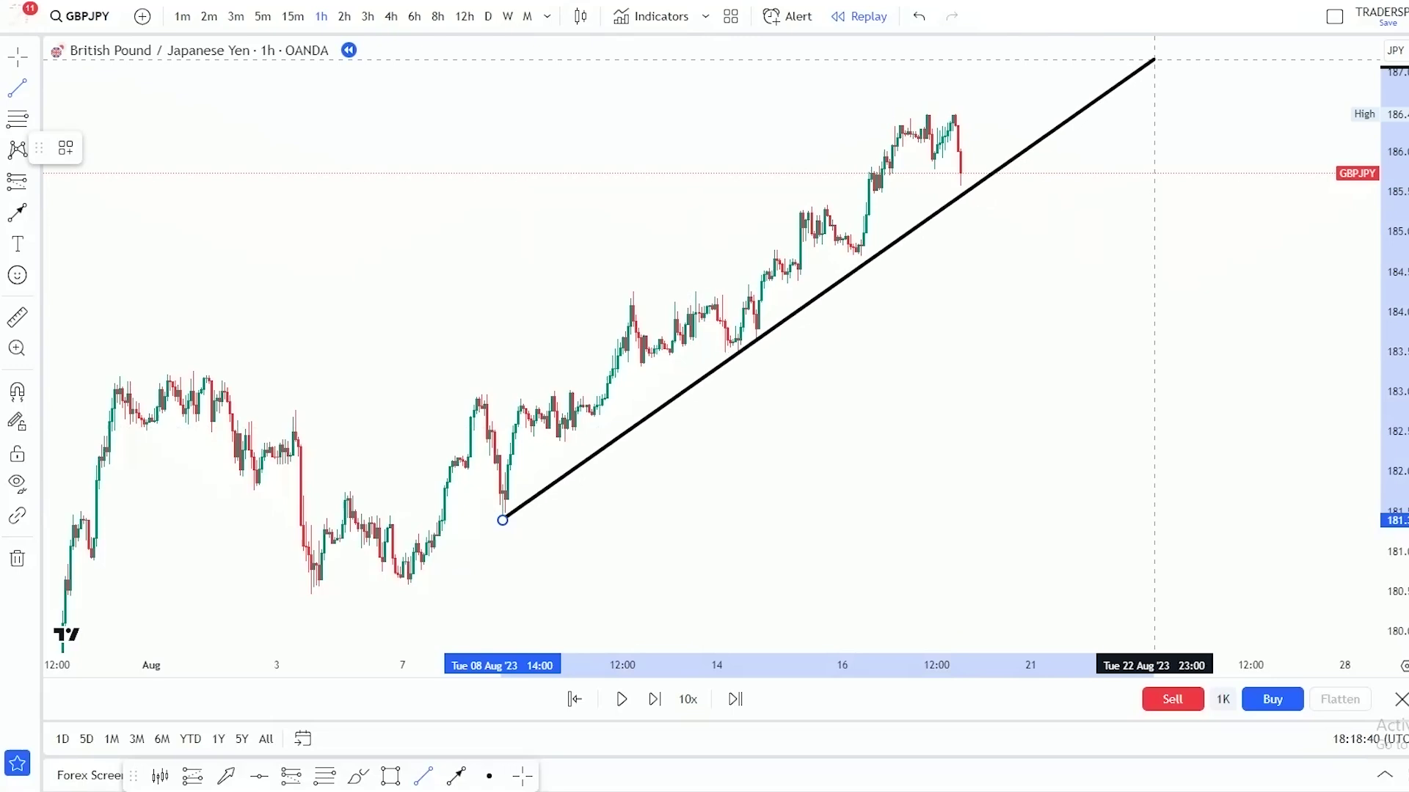
click(1154, 64)
drag(1143, 337, 1041, 363)
drag(758, 488, 716, 510)
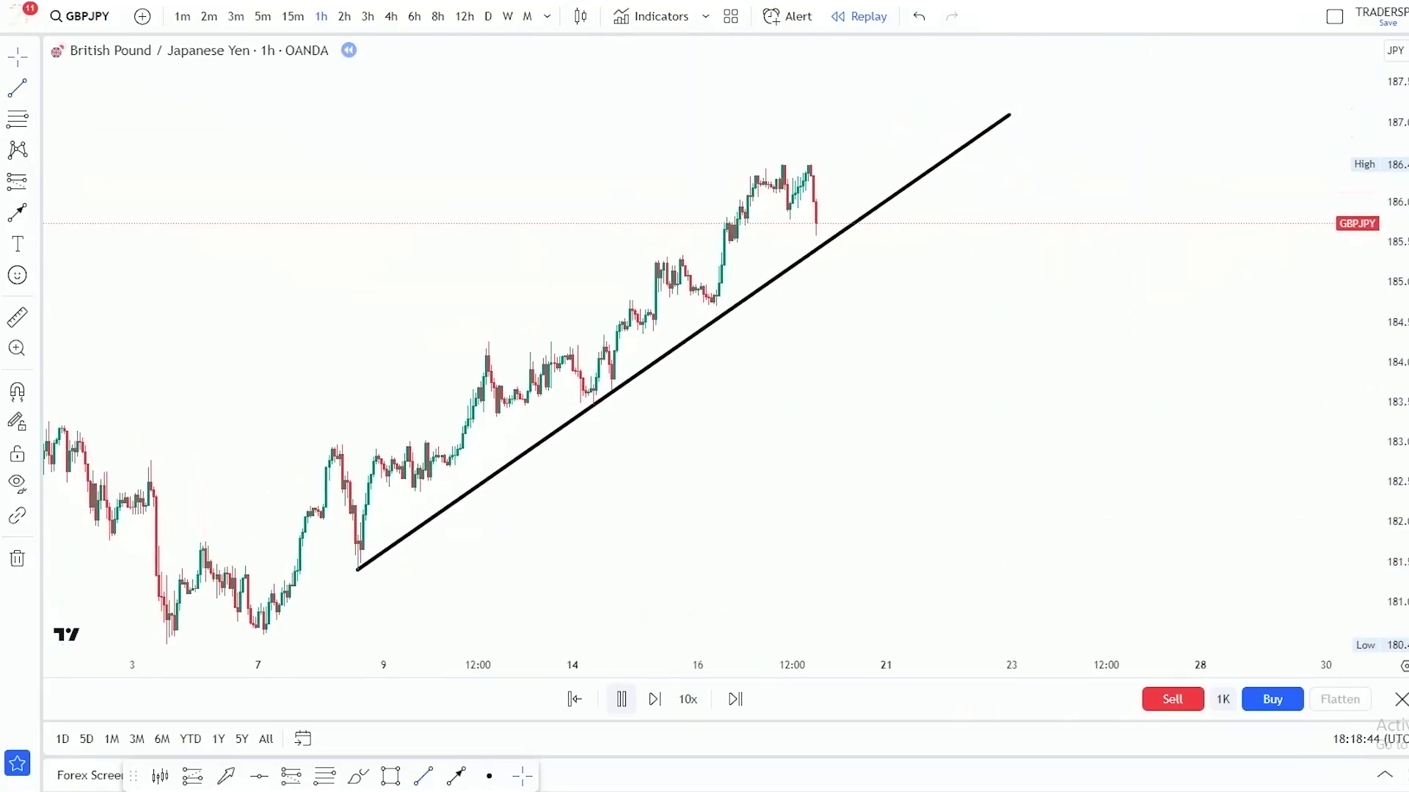
- Pause the replay once price breaks below the trend line and draw an arrow from below pointing at the line near 16 August
click(621, 700)
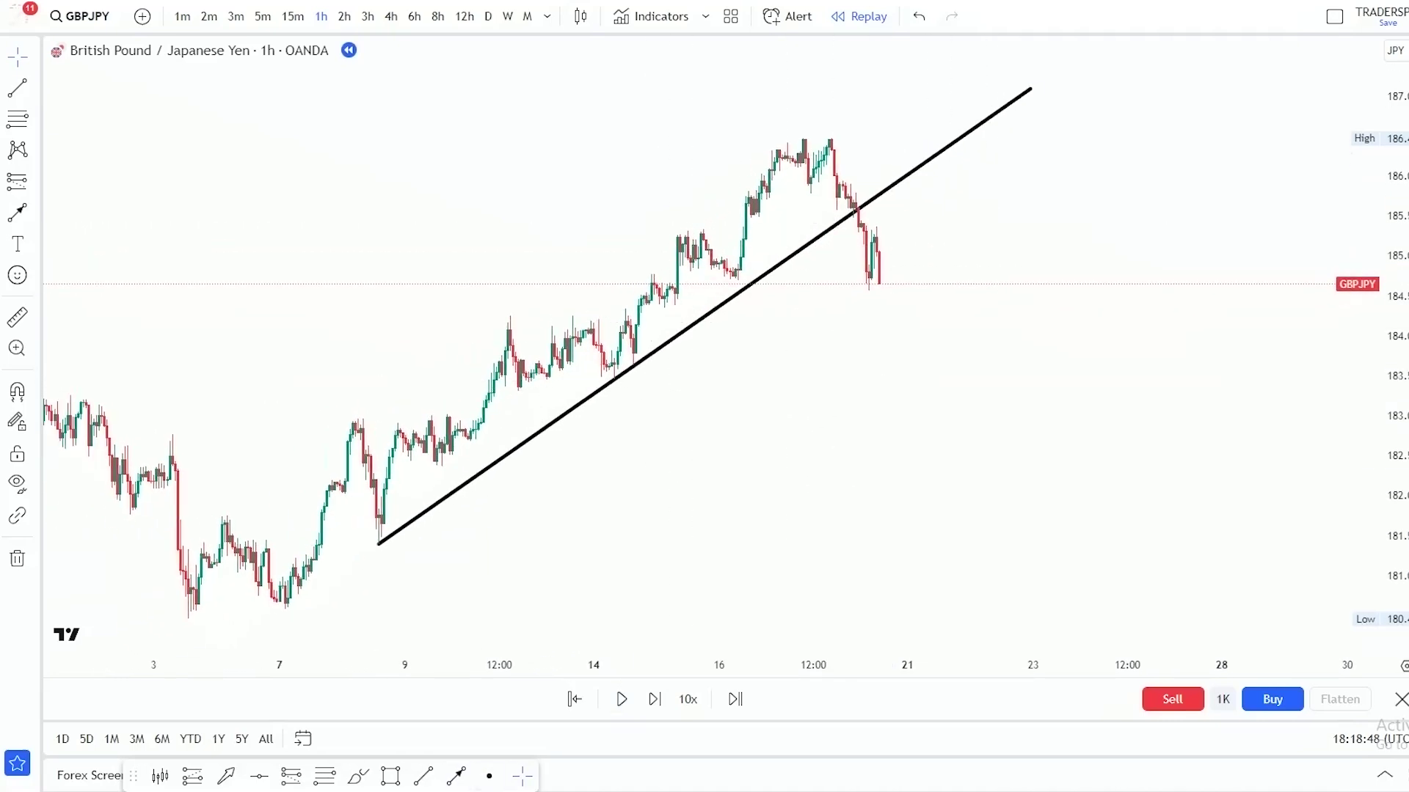
click(456, 775)
click(774, 401)
click(718, 317)
drag(944, 411, 988, 442)
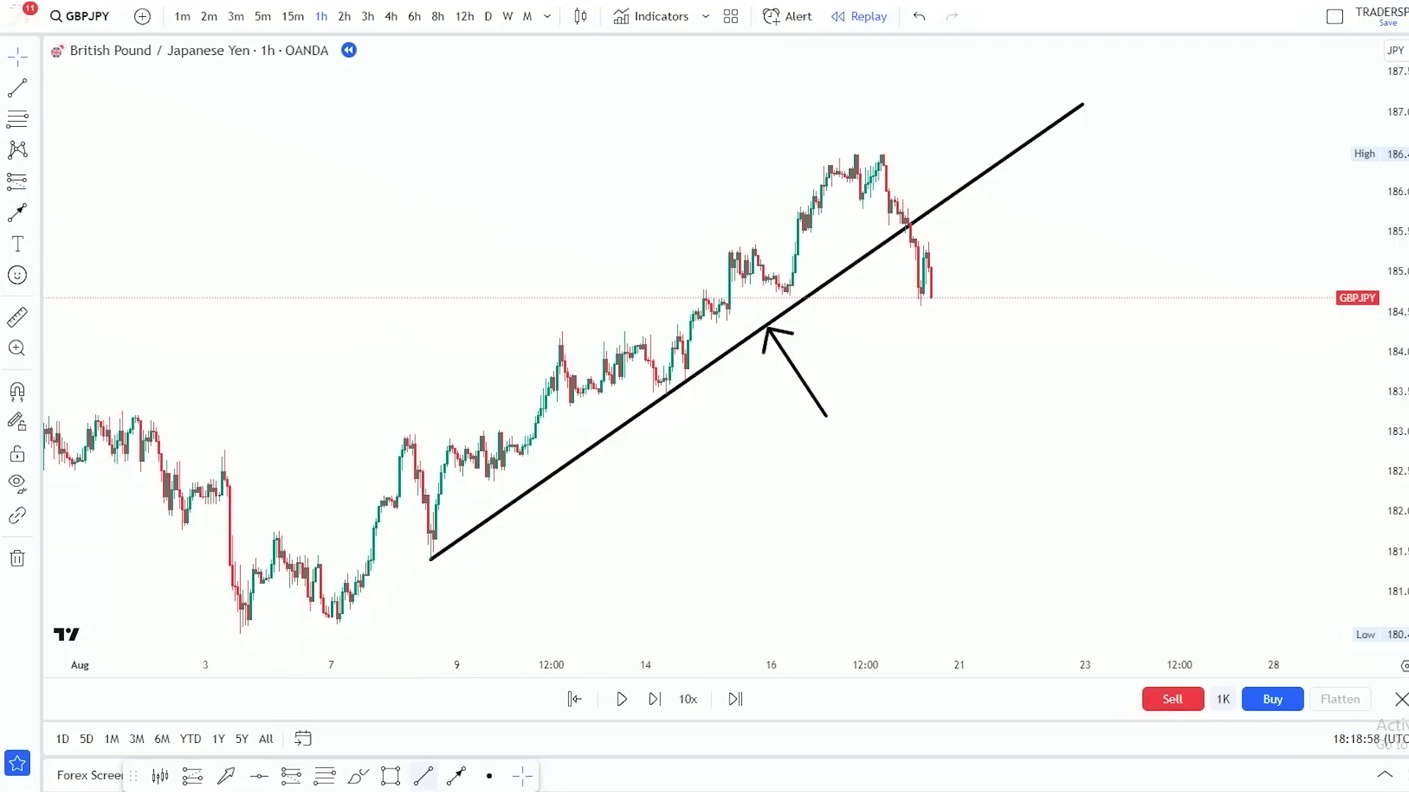
- Sketch arrows for a pullback up to the broken trend line and a drop from it, and undo them
click(456, 776)
click(922, 296)
click(941, 200)
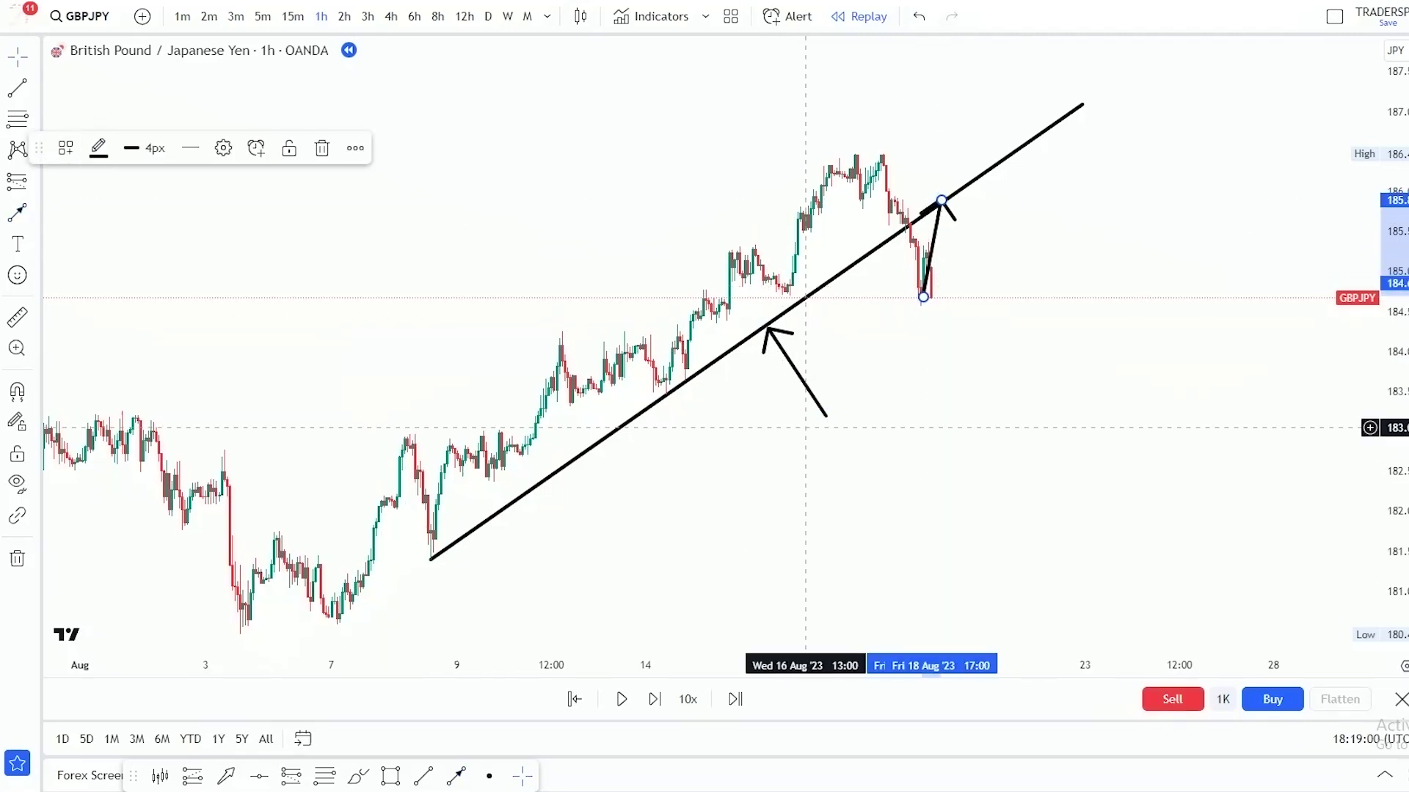
click(964, 377)
click(942, 203)
click(1009, 325)
click(918, 16)
click(919, 16)
click(919, 16)
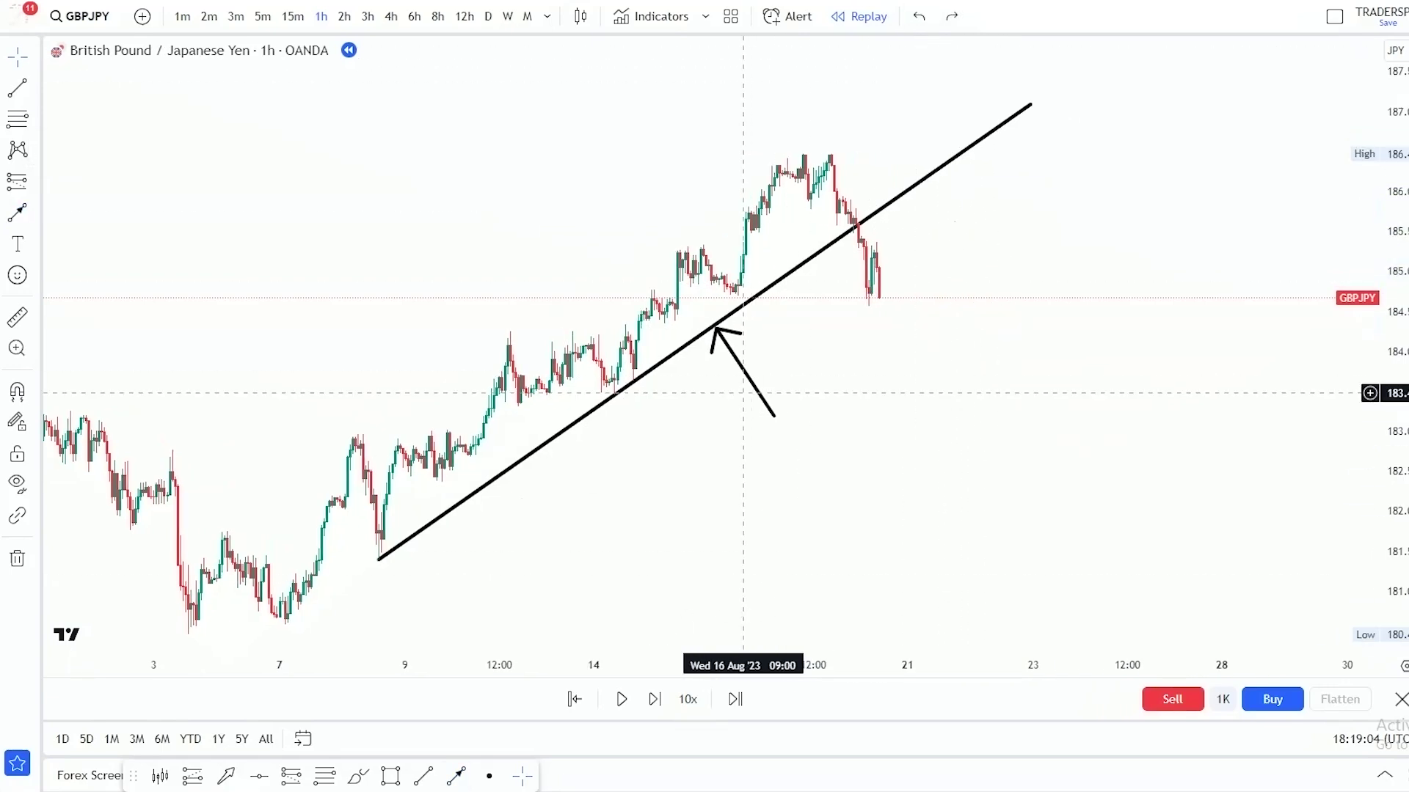
- Delete the arrow below the trend line and run the replay until price climbs back to the line late on Mon 21 Aug
click(748, 375)
key(Delete)
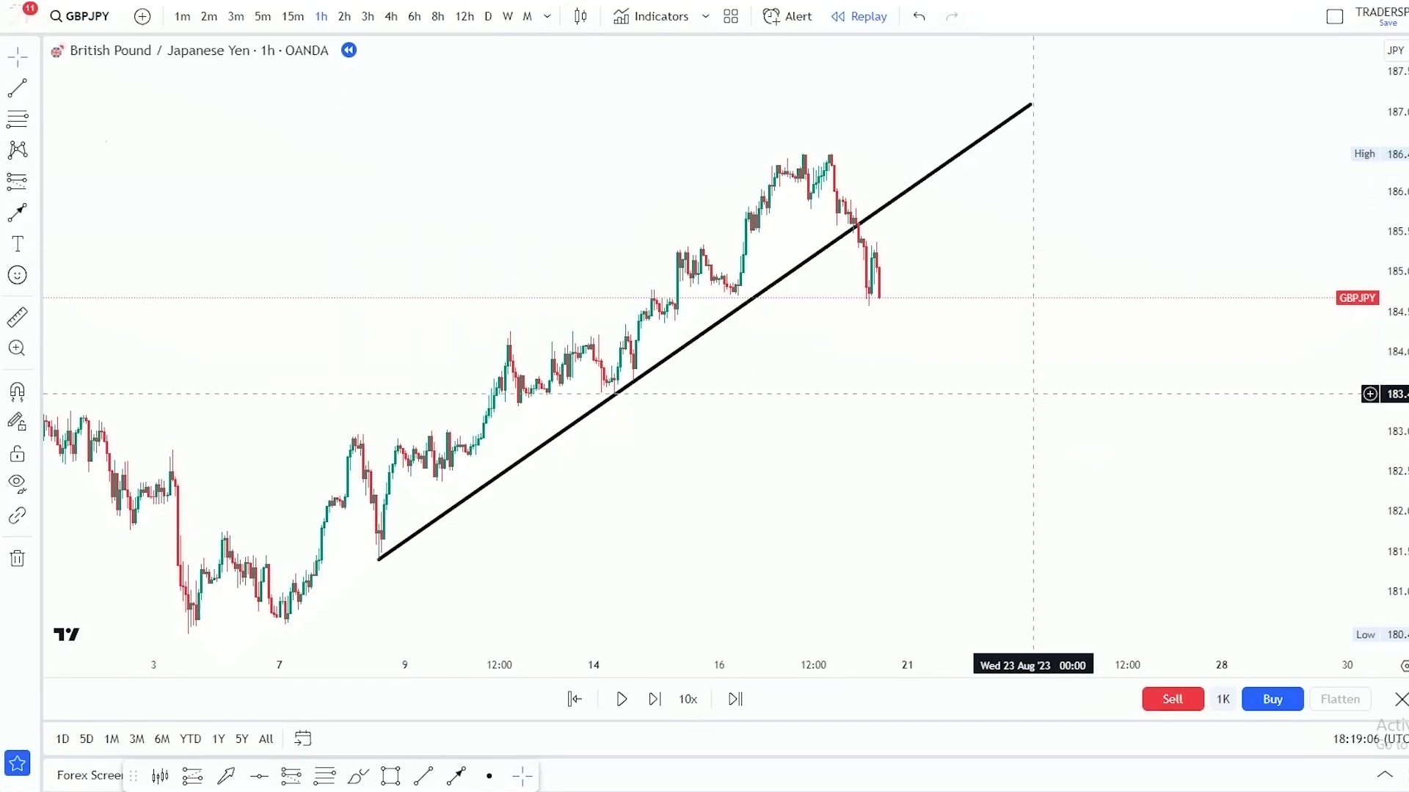
drag(918, 465, 934, 464)
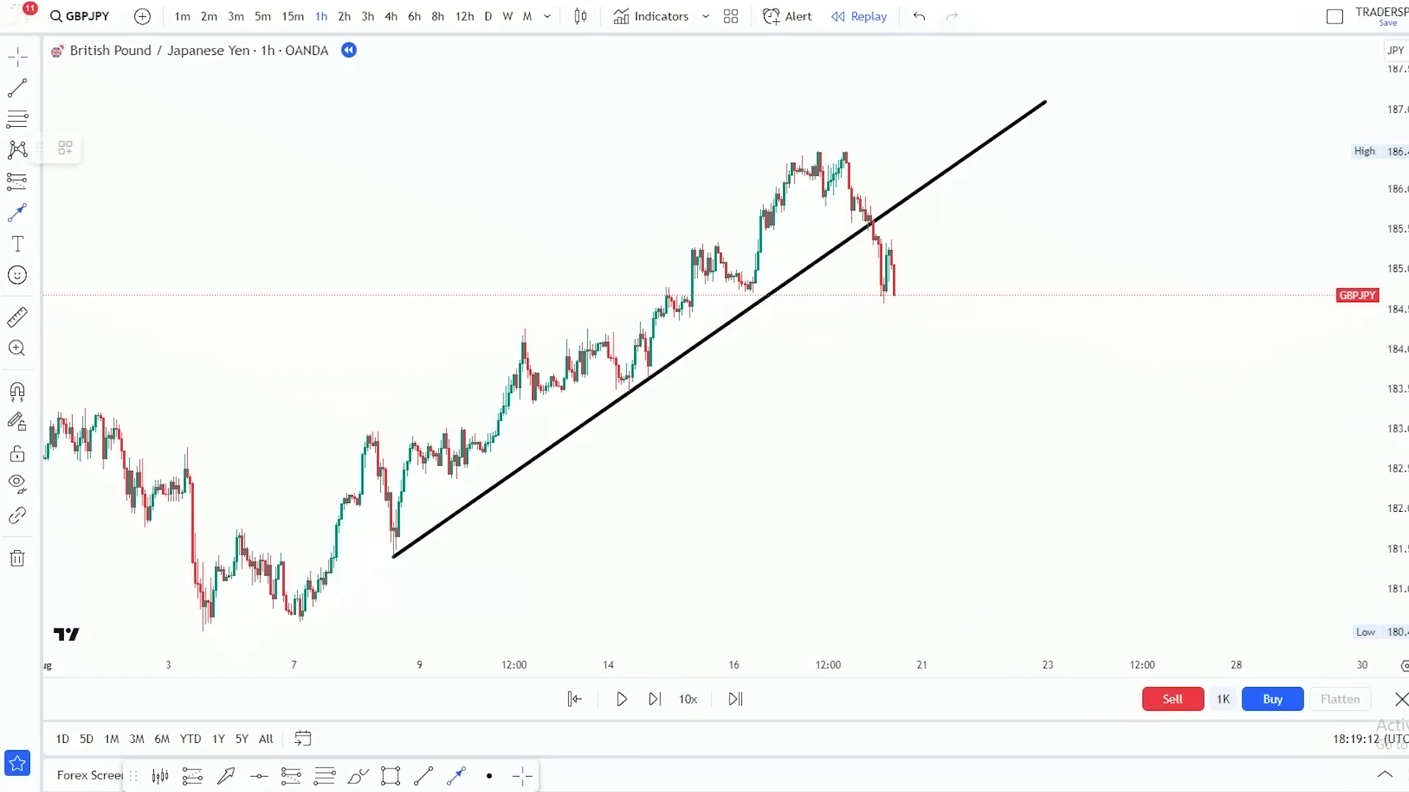
drag(751, 463, 710, 352)
key(Delete)
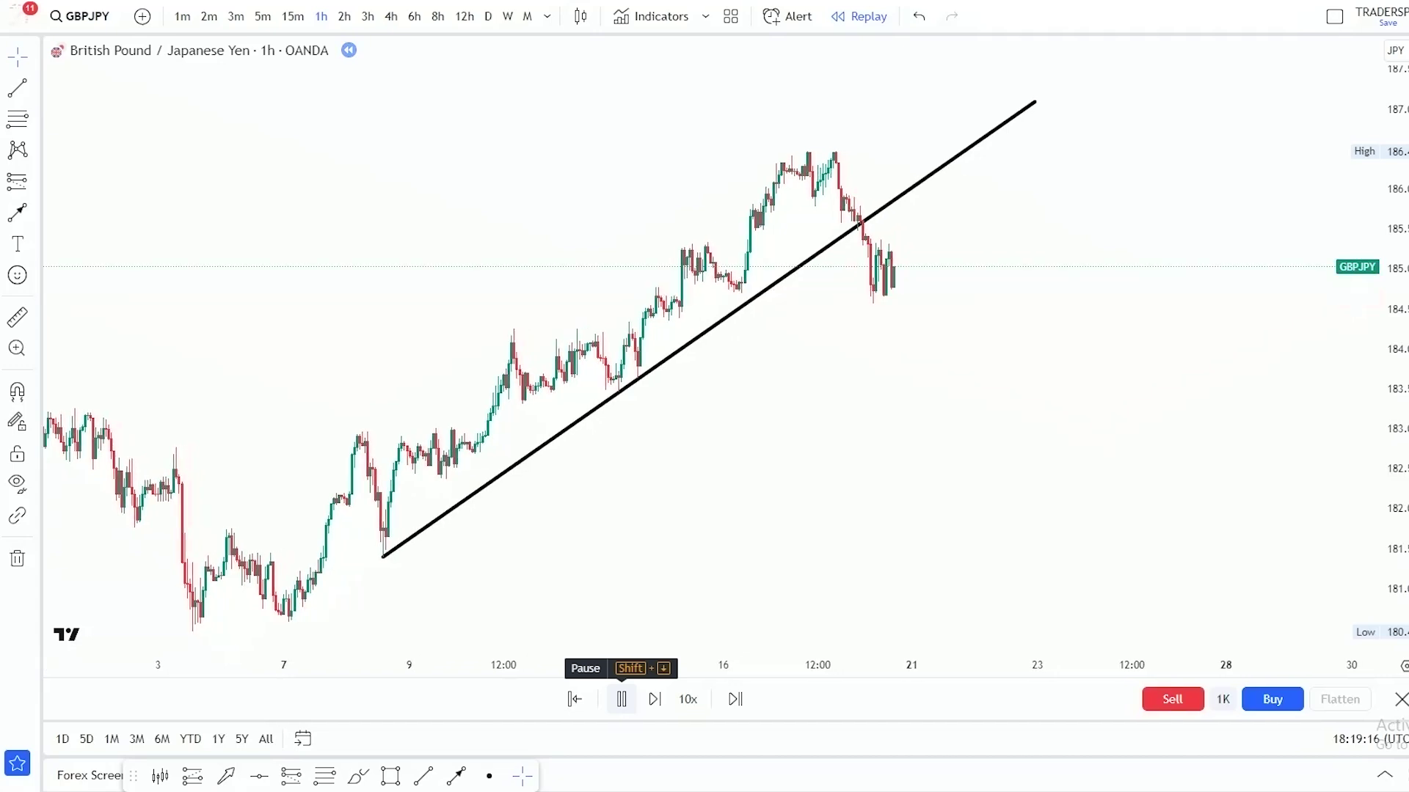
click(621, 699)
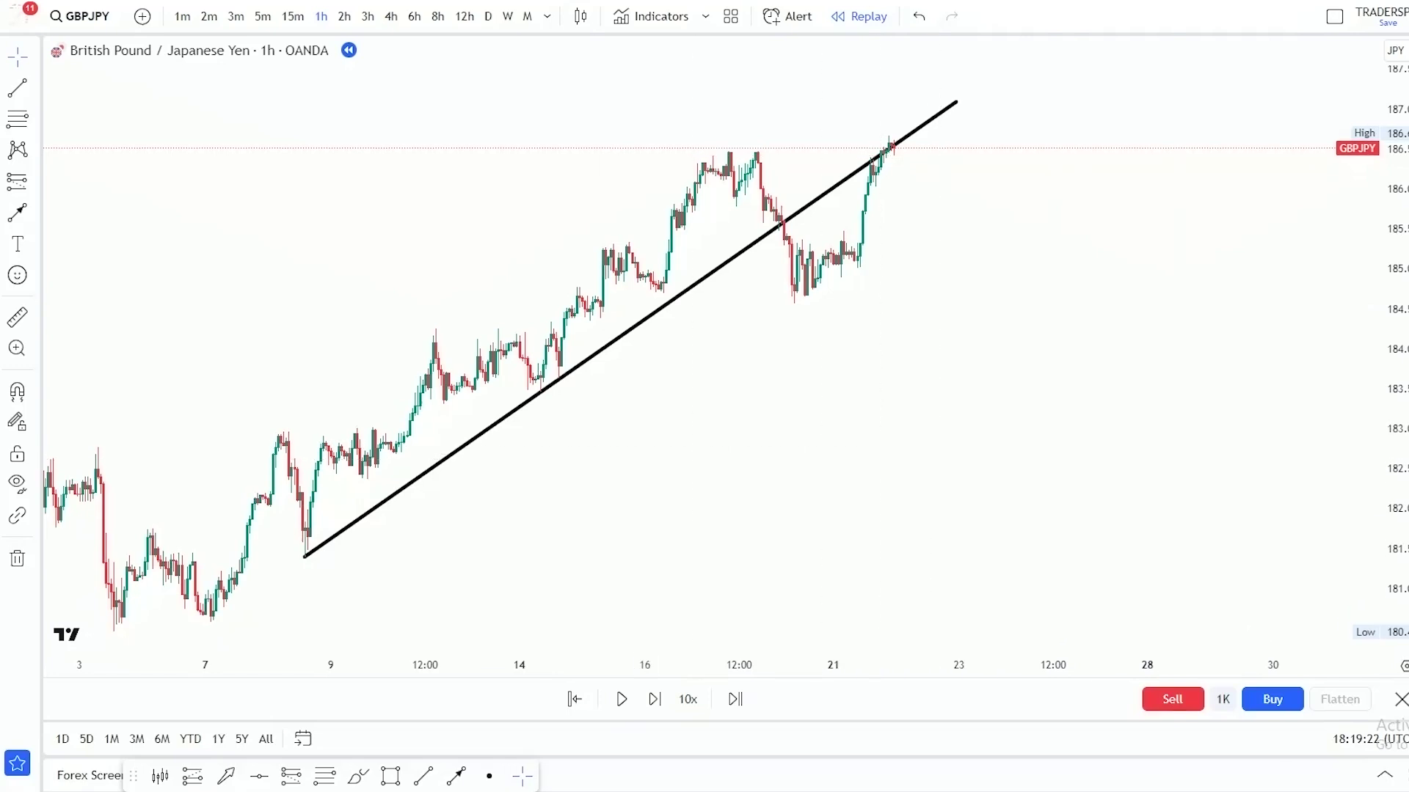
- Draw an arrow aimed at the trend line retest and move it below the price, with its tip at Tue 22 Aug 11:00
mouse_move(989, 230)
mouse_down()
mouse_move(922, 214)
mouse_move(889, 152)
mouse_up()
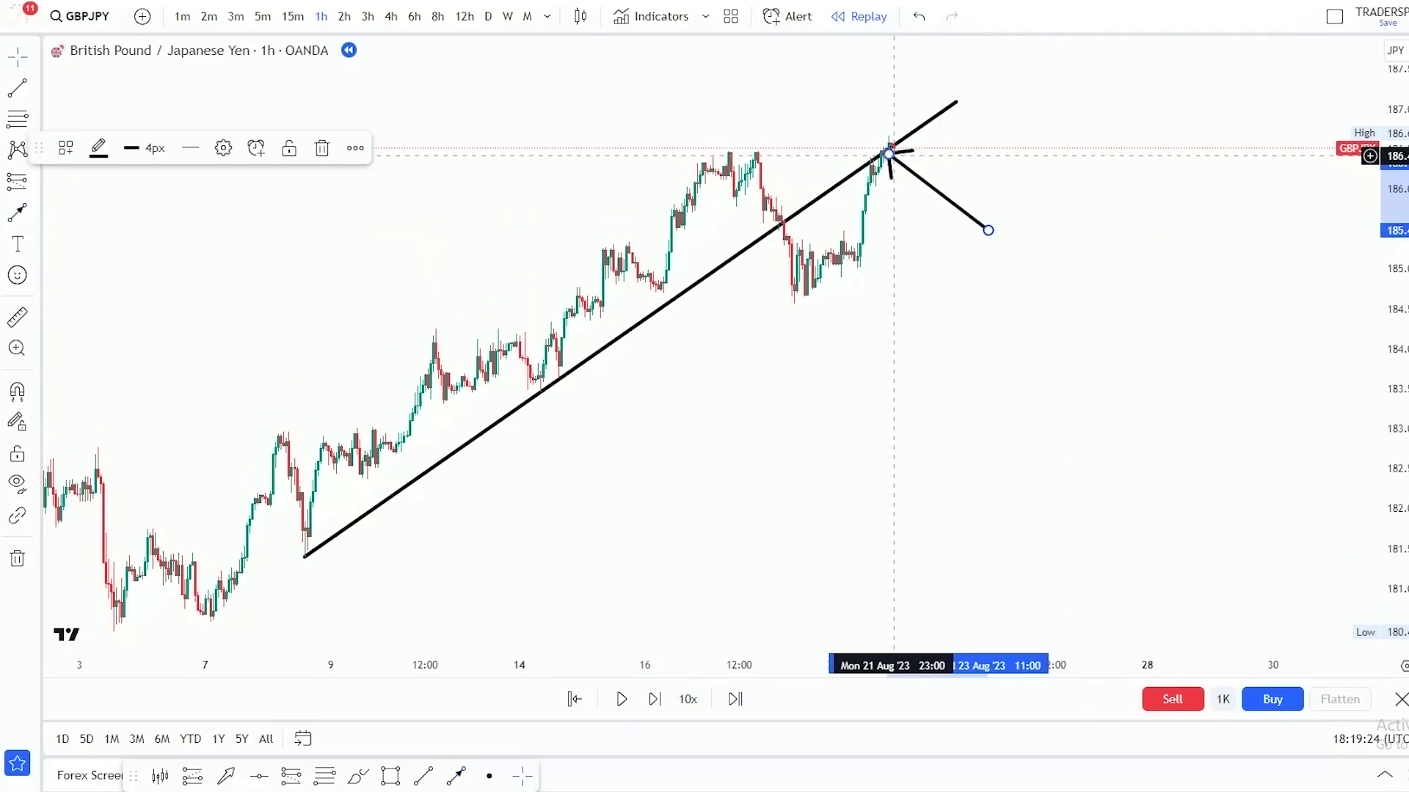
mouse_move(961, 383)
mouse_down()
mouse_move(1034, 362)
mouse_move(975, 371)
mouse_up()
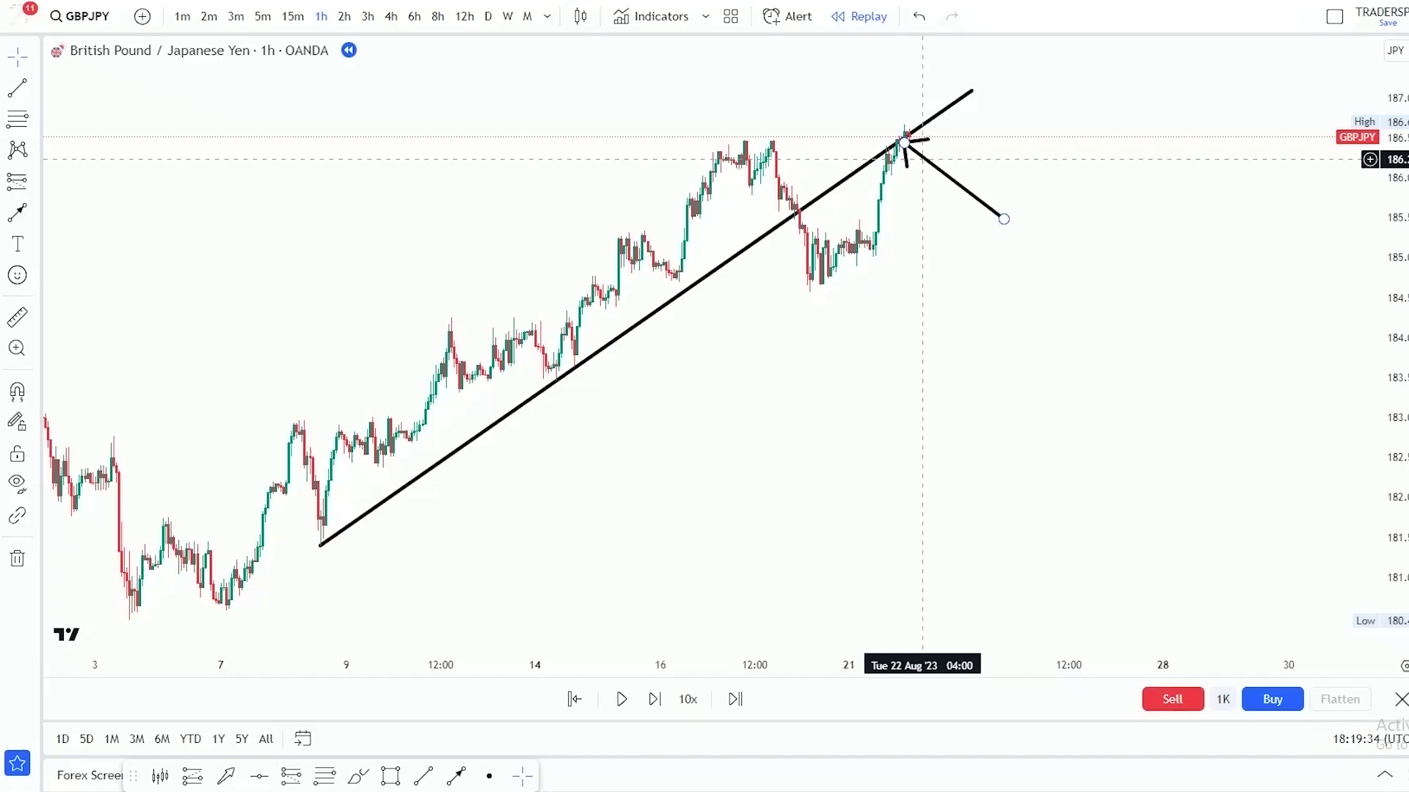
drag(906, 140, 941, 395)
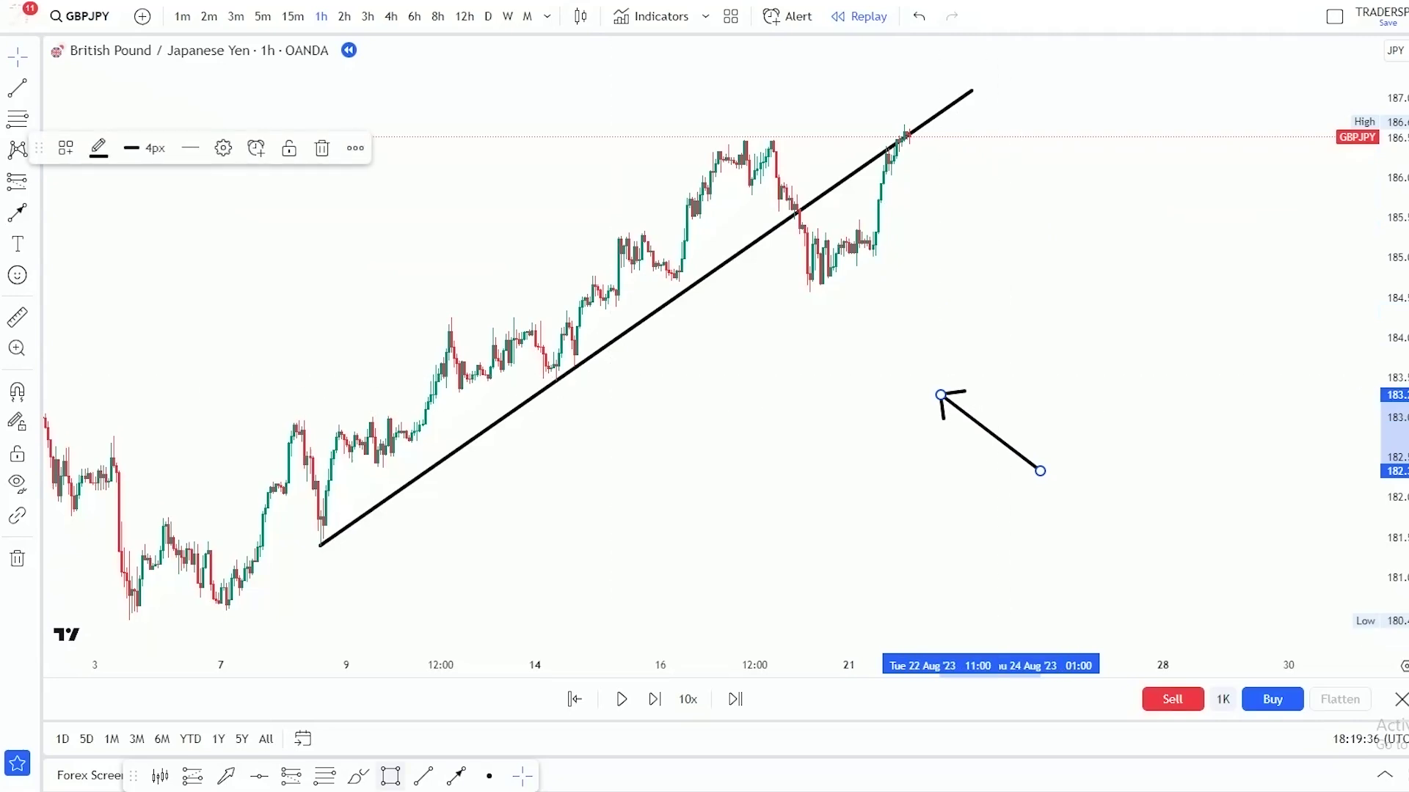
- Draw a short arrow from above pointing down at the point where price retests the trend line
click(456, 775)
mouse_move(841, 76)
mouse_down()
mouse_move(929, 110)
mouse_move(911, 141)
mouse_move(892, 128)
mouse_up()
click(1025, 164)
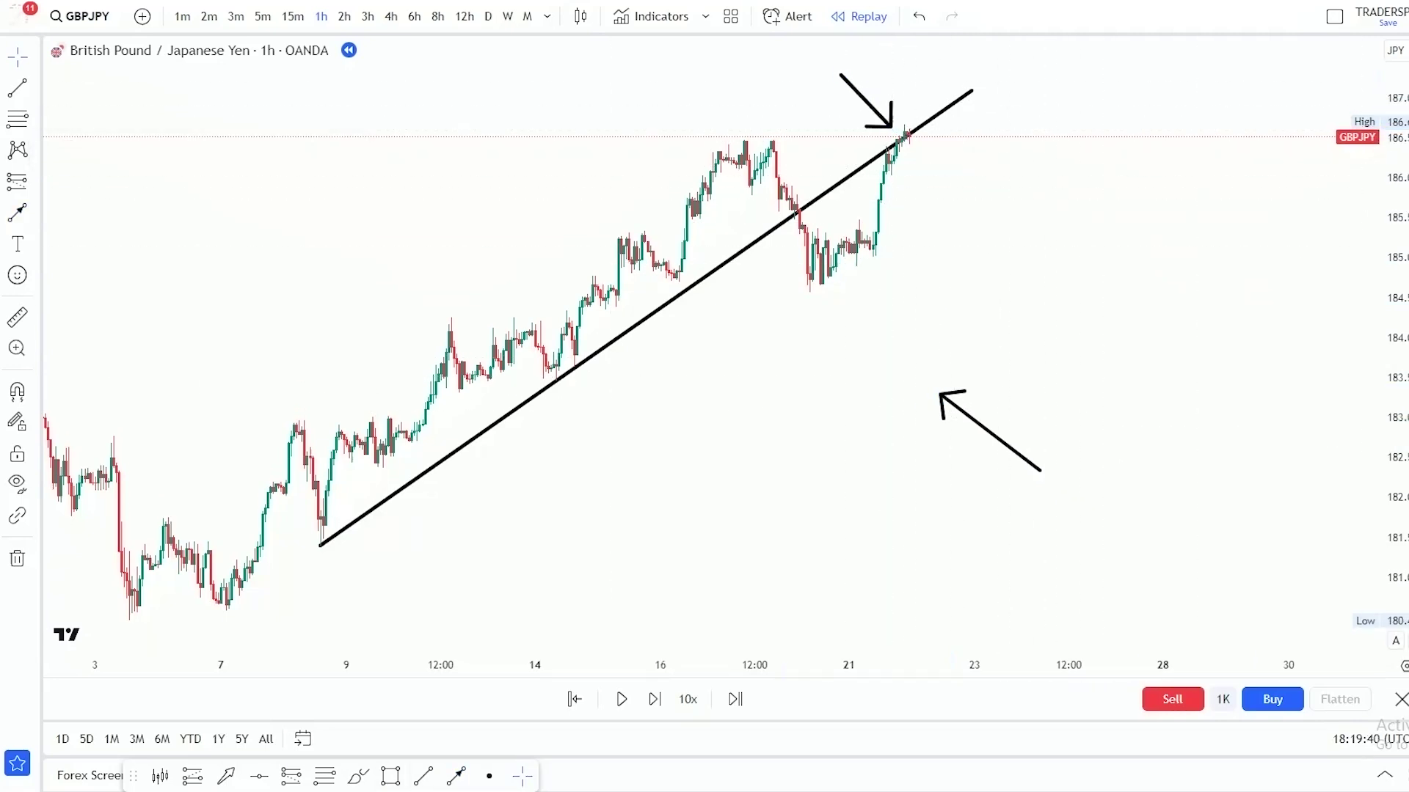
- Adjust the short arrow's tip to Mon 21 Aug 14:00 and move the lower arrow to point at the trend line near 15 August
drag(1390, 317, 1390, 269)
drag(1234, 298, 1182, 337)
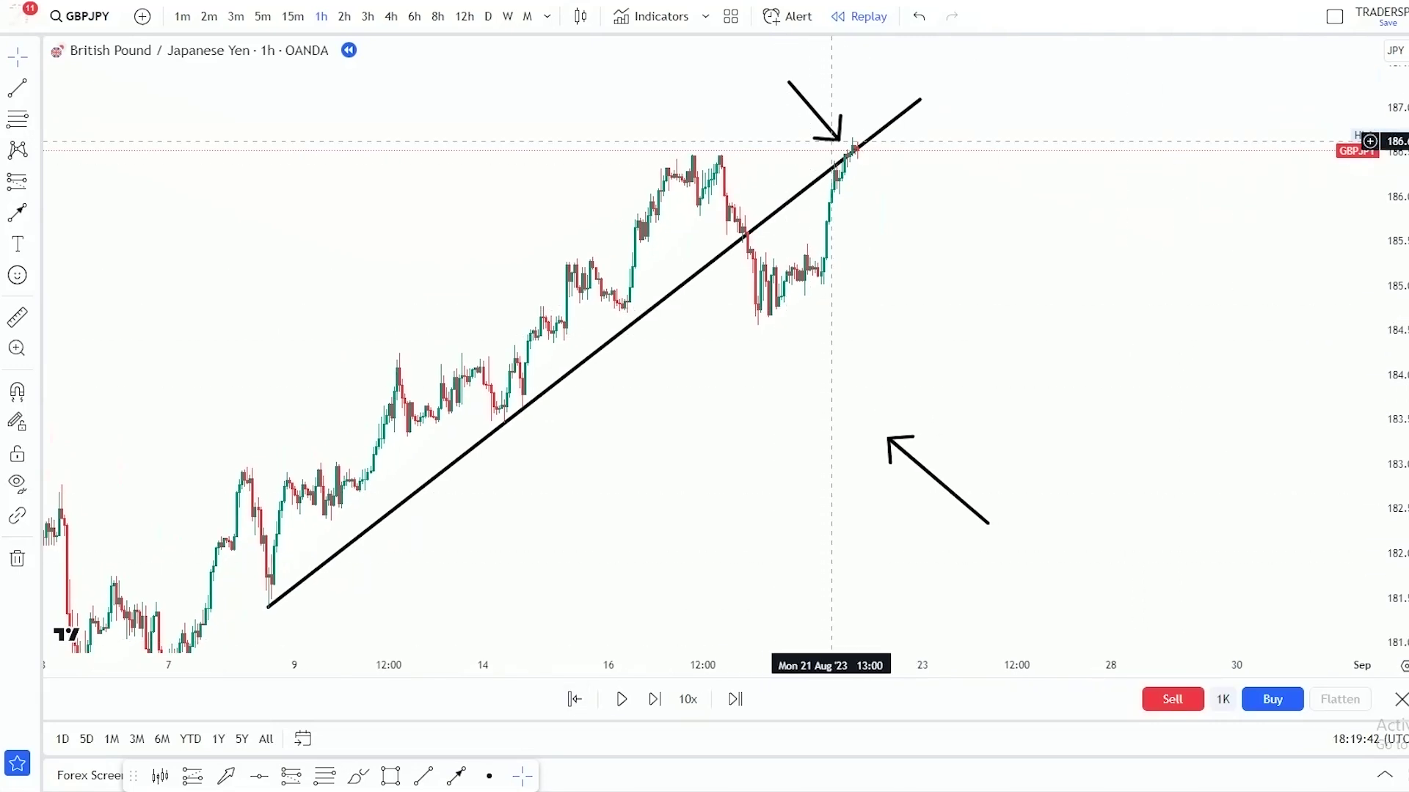
drag(826, 137, 833, 143)
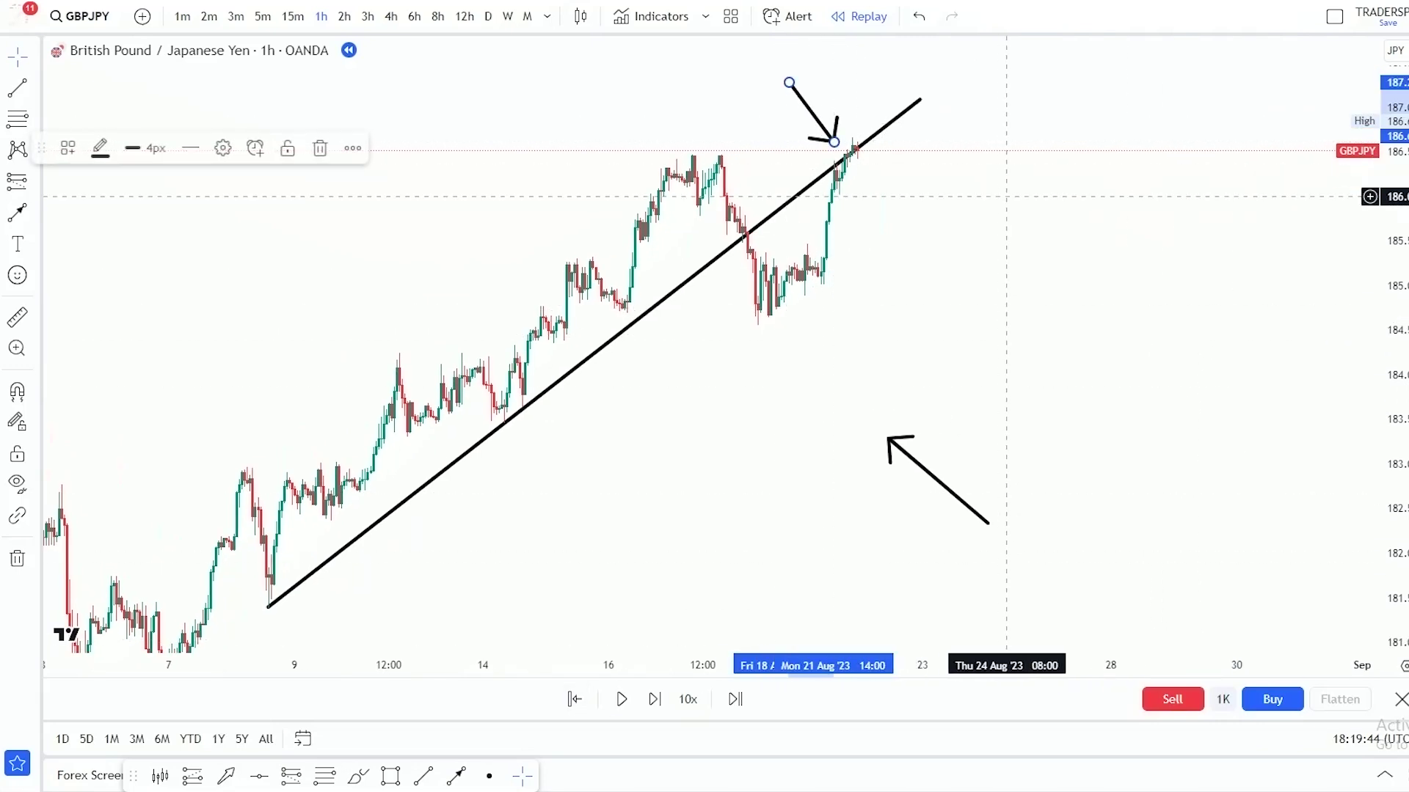
click(1007, 195)
drag(914, 461, 590, 399)
click(563, 499)
- Brush a freehand double-hump curve over the two recent highs and delete it
click(358, 777)
drag(585, 208, 743, 193)
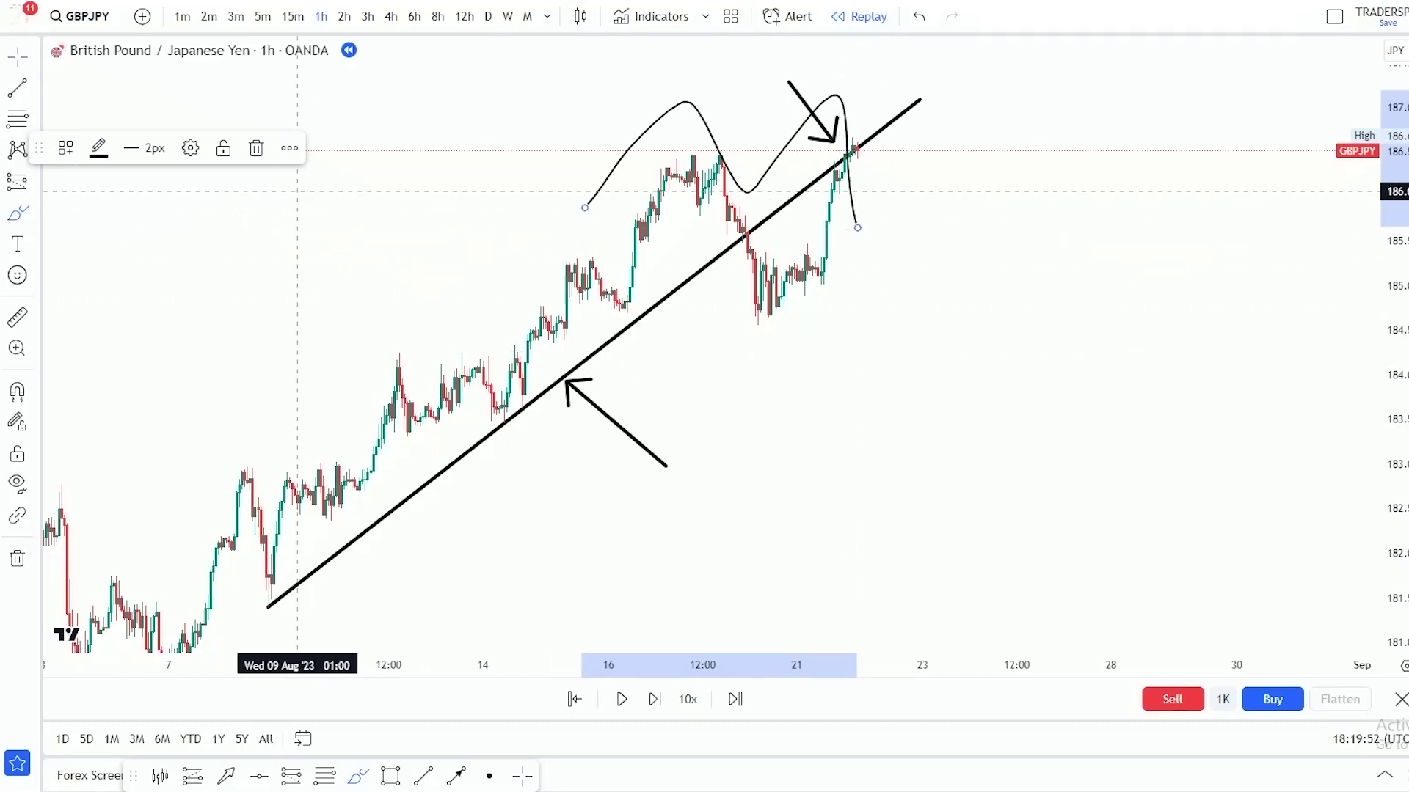
click(256, 148)
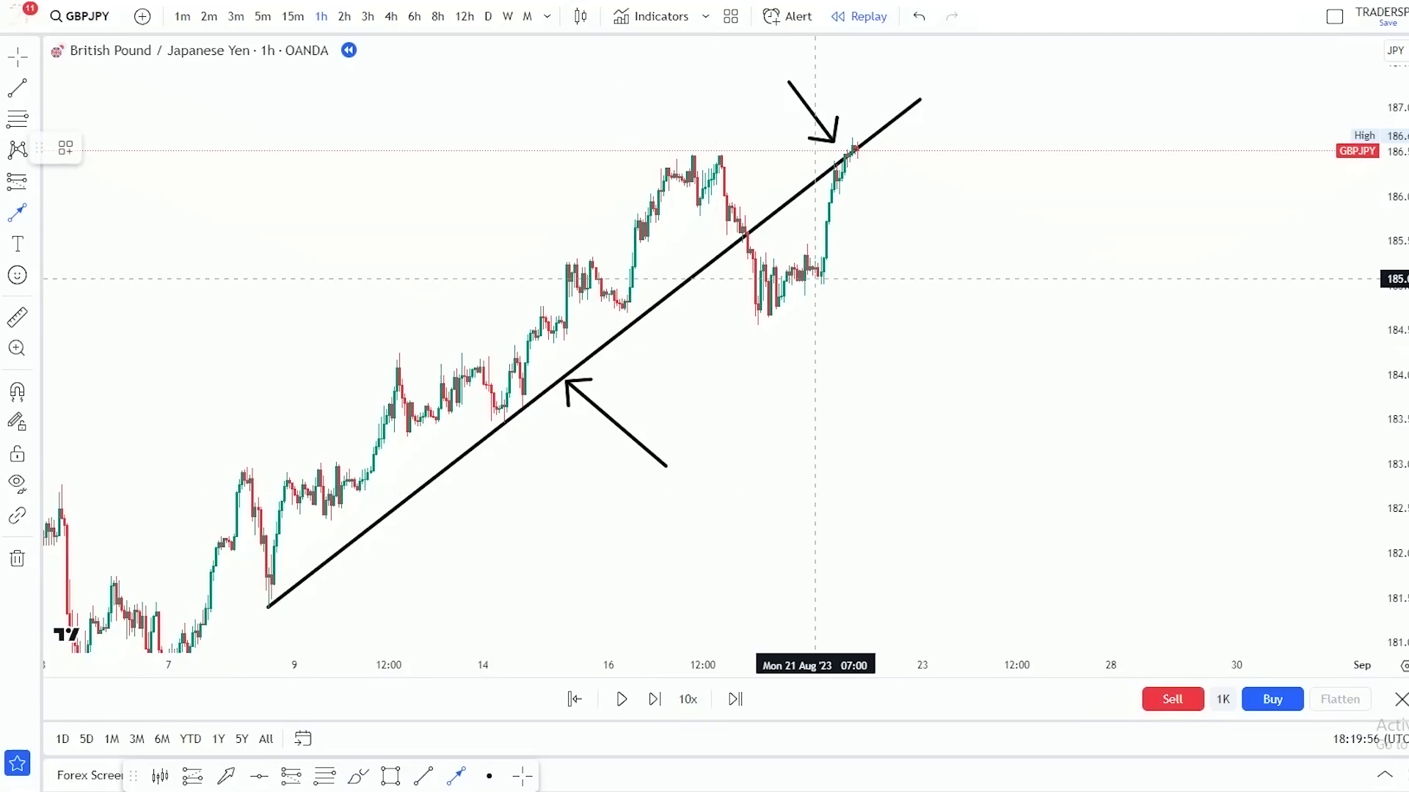
- Try a long downward arrow from the retest high to Wed 23 Aug 11:00 and another short arrow at the retest, and undo both
drag(858, 149, 951, 458)
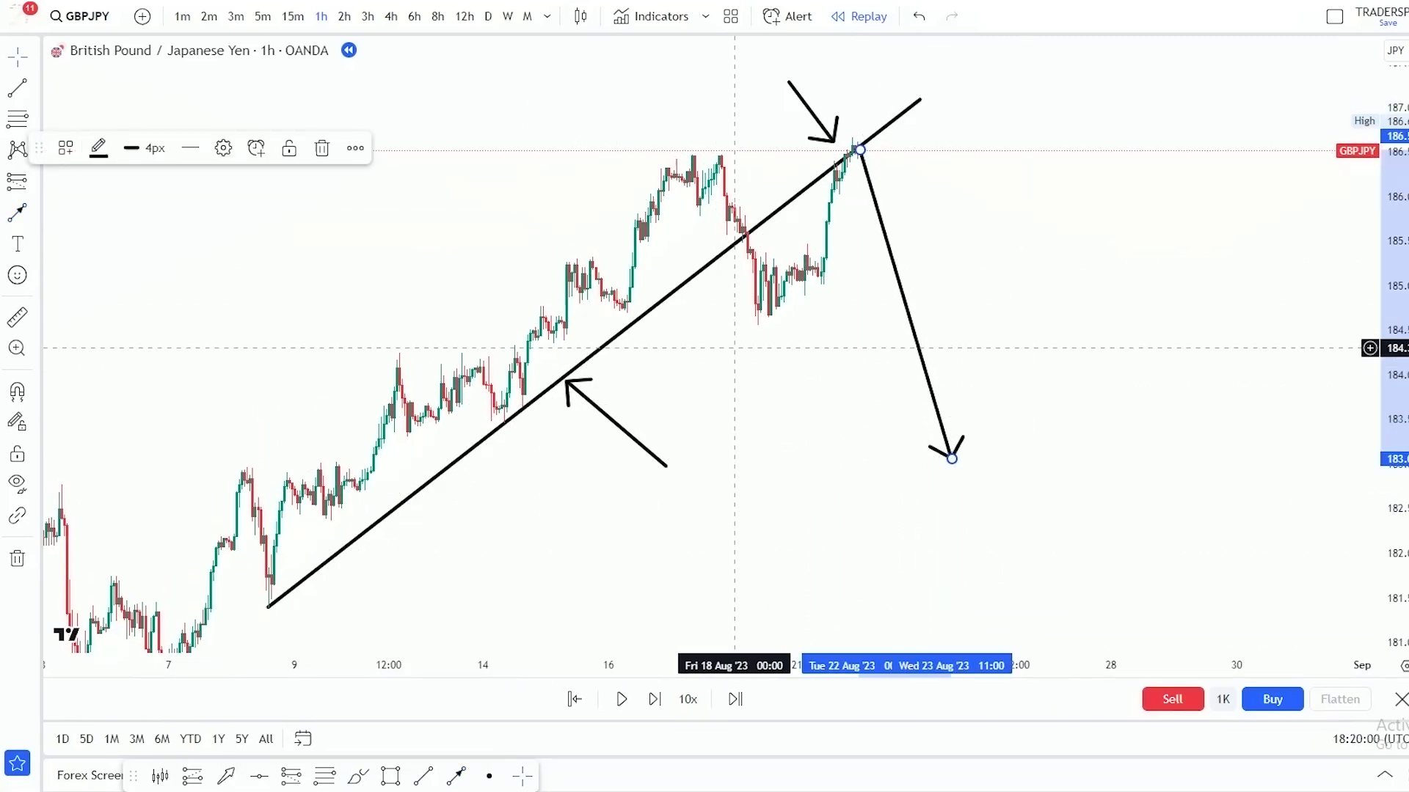
click(697, 314)
click(455, 776)
click(743, 110)
click(827, 162)
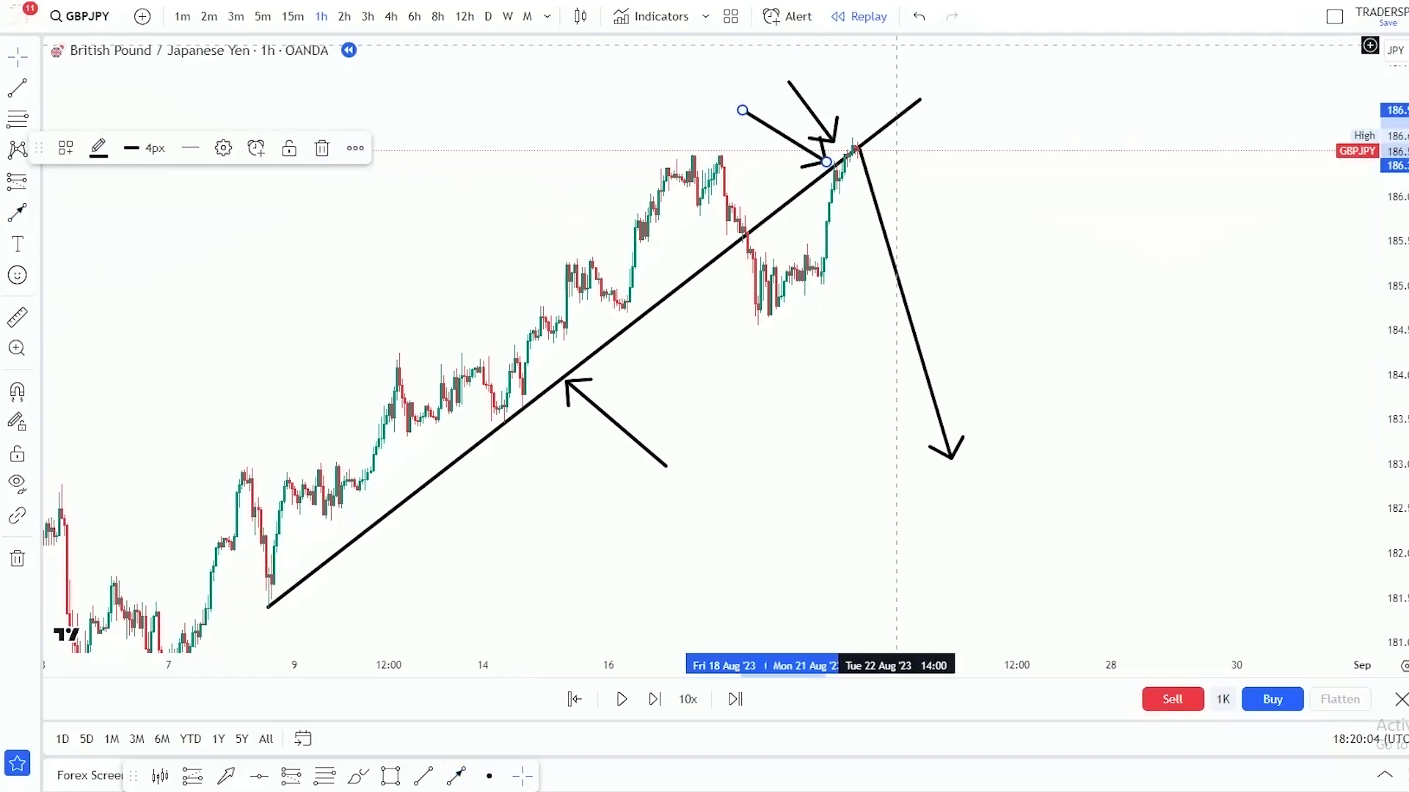
click(919, 16)
click(918, 16)
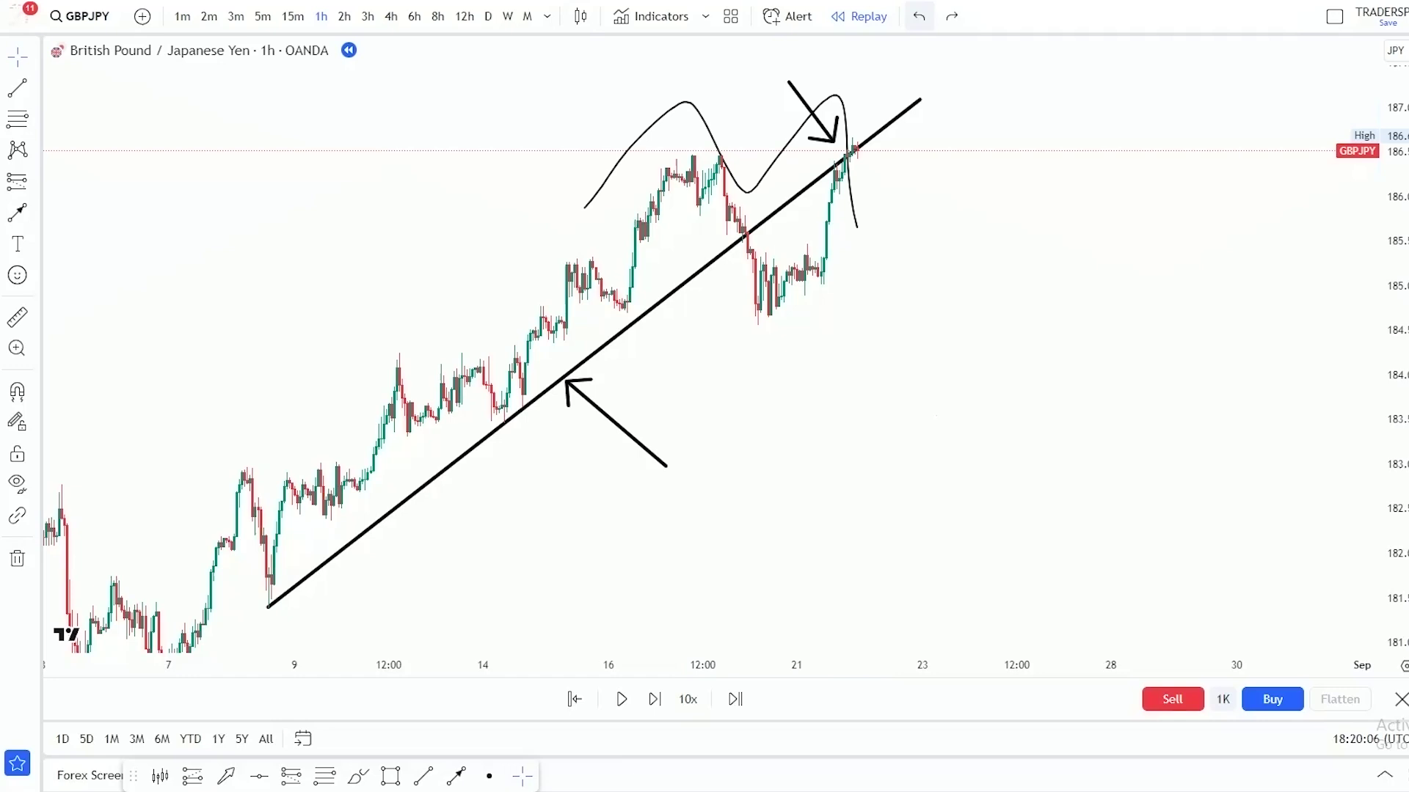
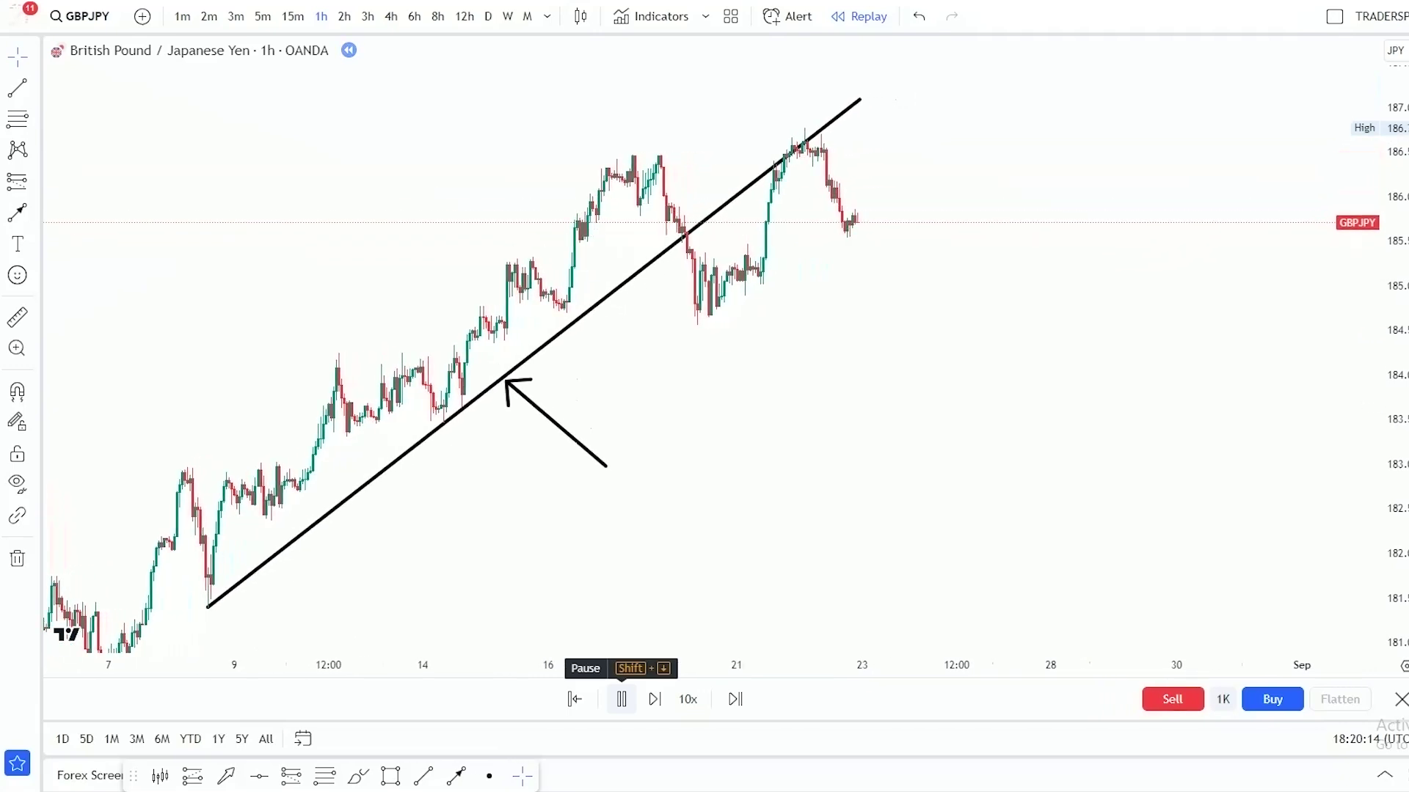
- Pause the replay after the sharp 23 August drop and shift the remaining arrow slightly further up the trend line
click(622, 699)
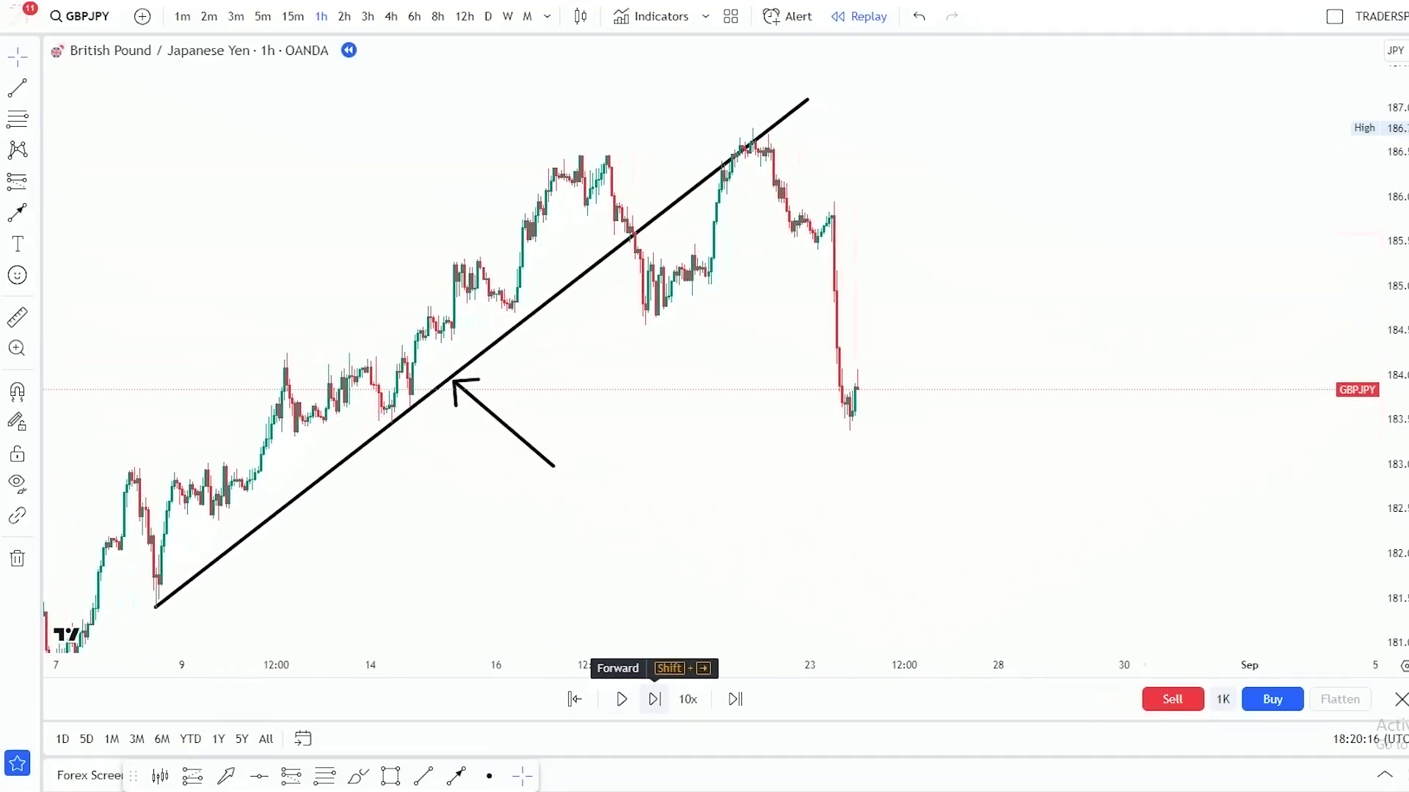
drag(928, 418, 1057, 412)
drag(879, 450, 915, 412)
drag(667, 412, 694, 386)
click(887, 443)
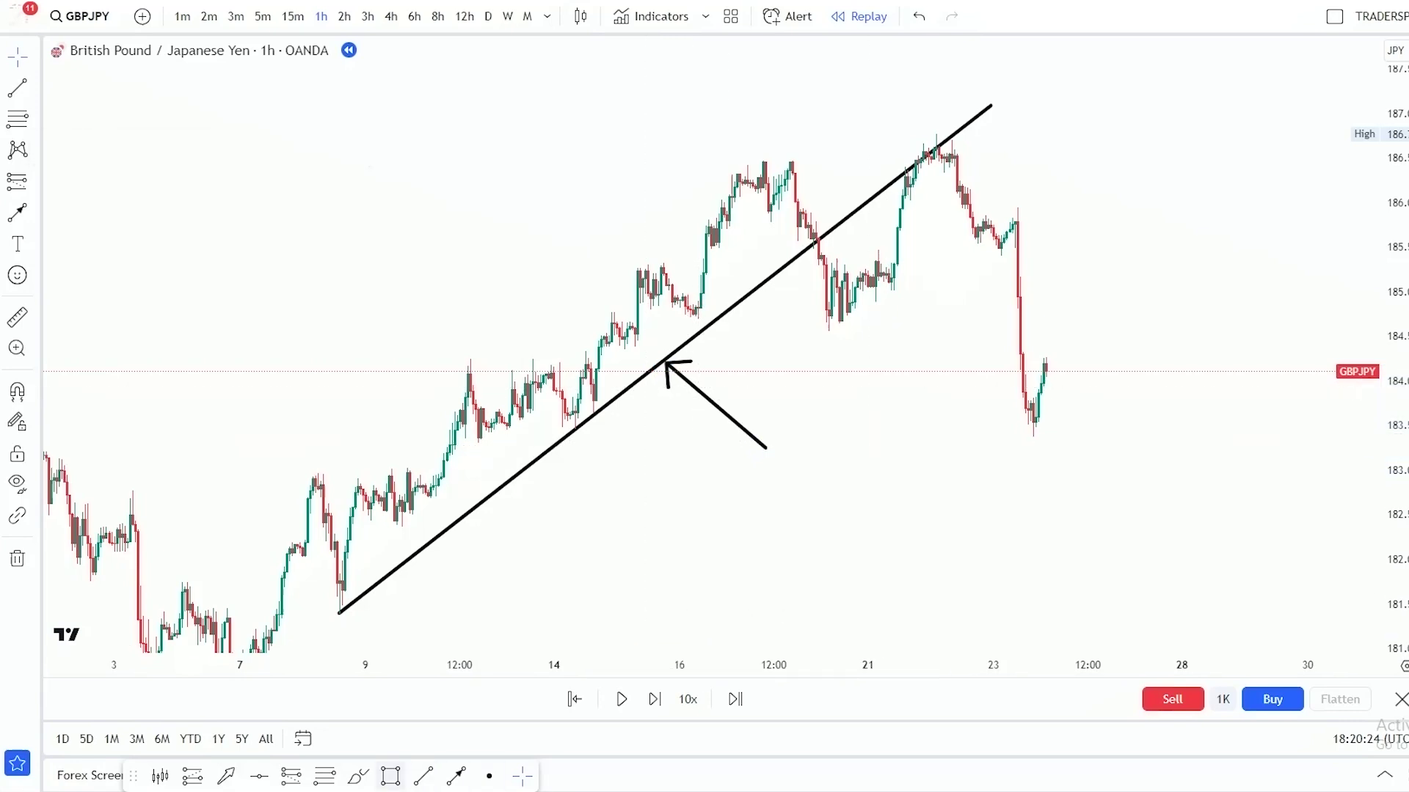
- Brush an M-shaped double-top curve over the highs, ending at Wed 23 Aug 22:00, and remove the curve
click(358, 776)
mouse_move(655, 266)
mouse_down()
mouse_move(730, 139)
mouse_move(787, 136)
mouse_move(856, 232)
mouse_move(915, 132)
mouse_move(968, 121)
mouse_move(1051, 237)
mouse_up()
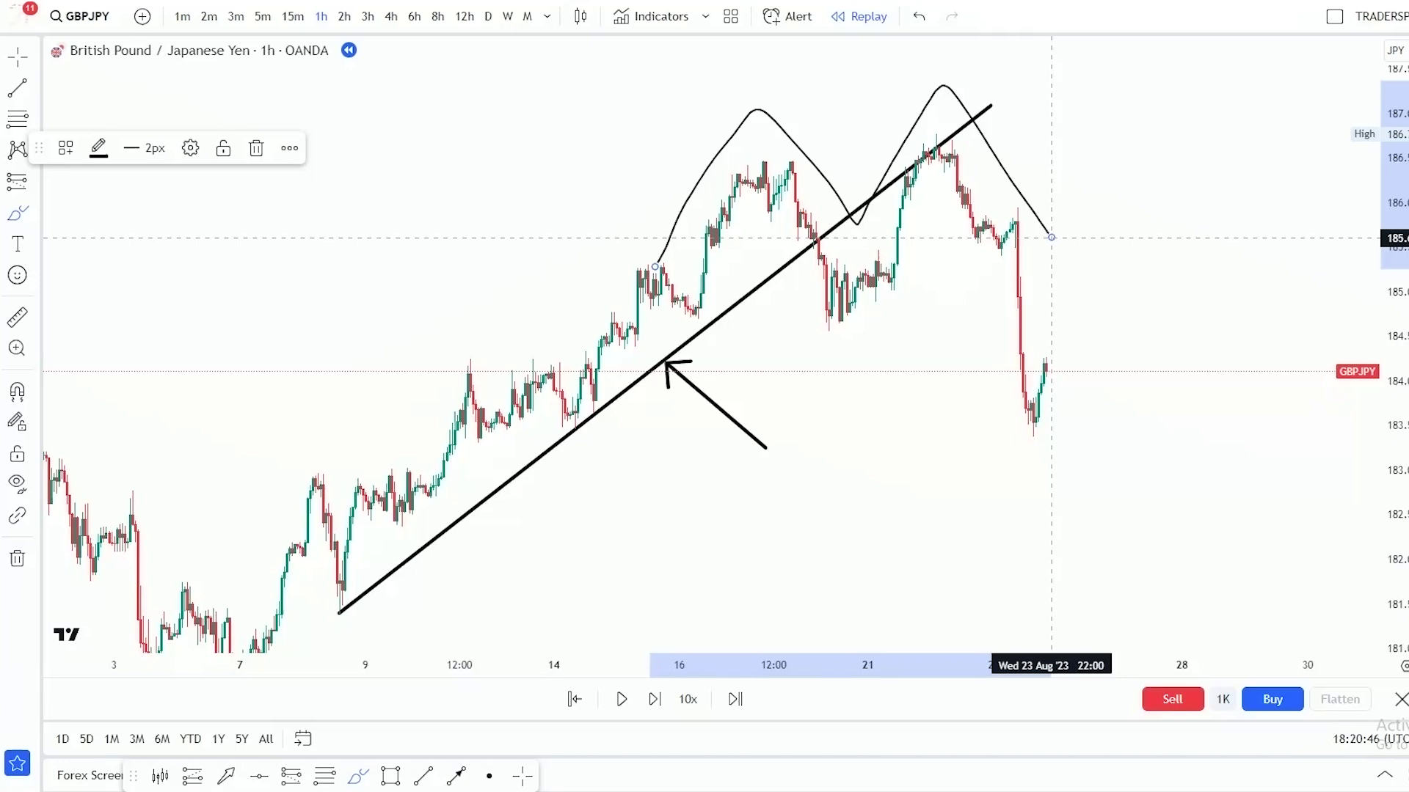
click(35, 56)
click(81, 56)
click(836, 365)
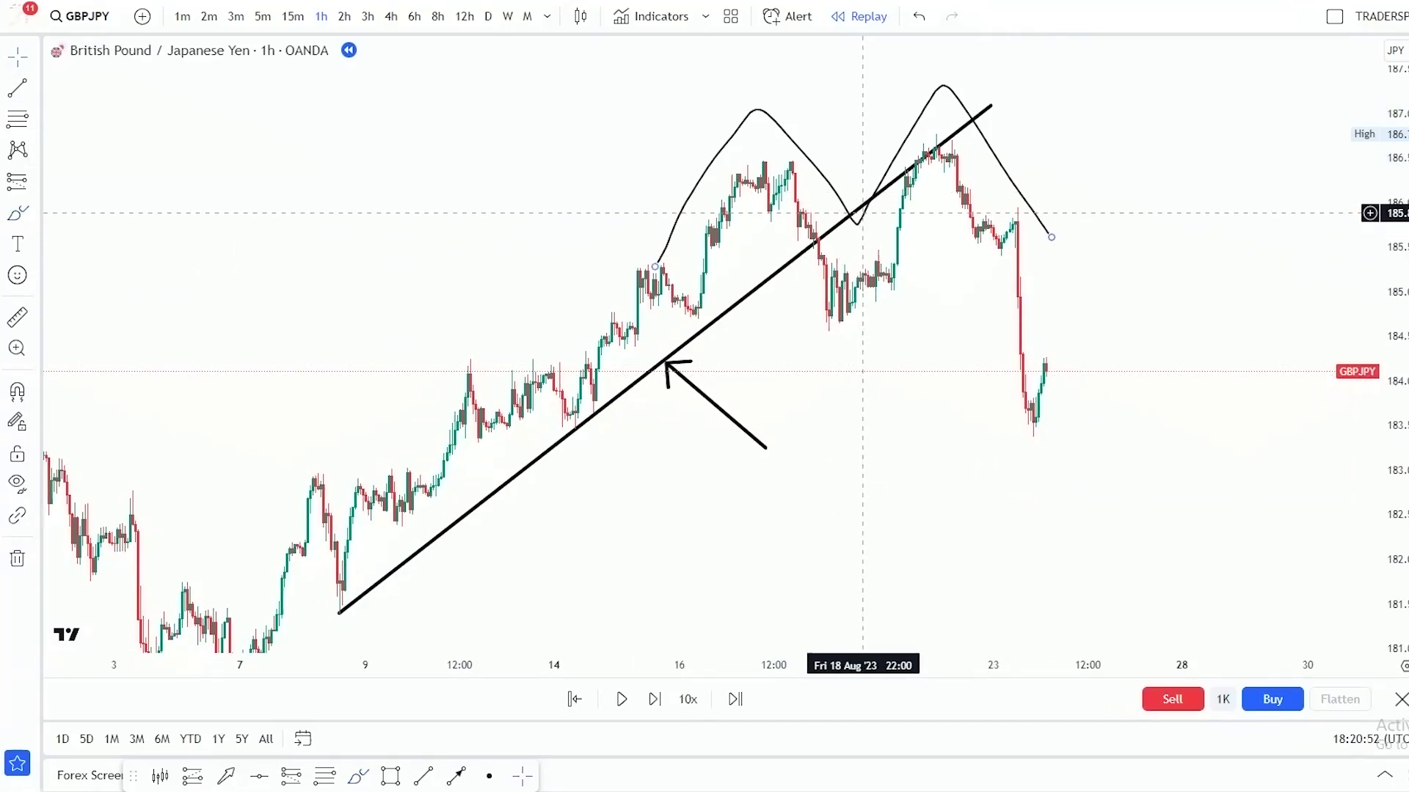
click(862, 212)
click(256, 147)
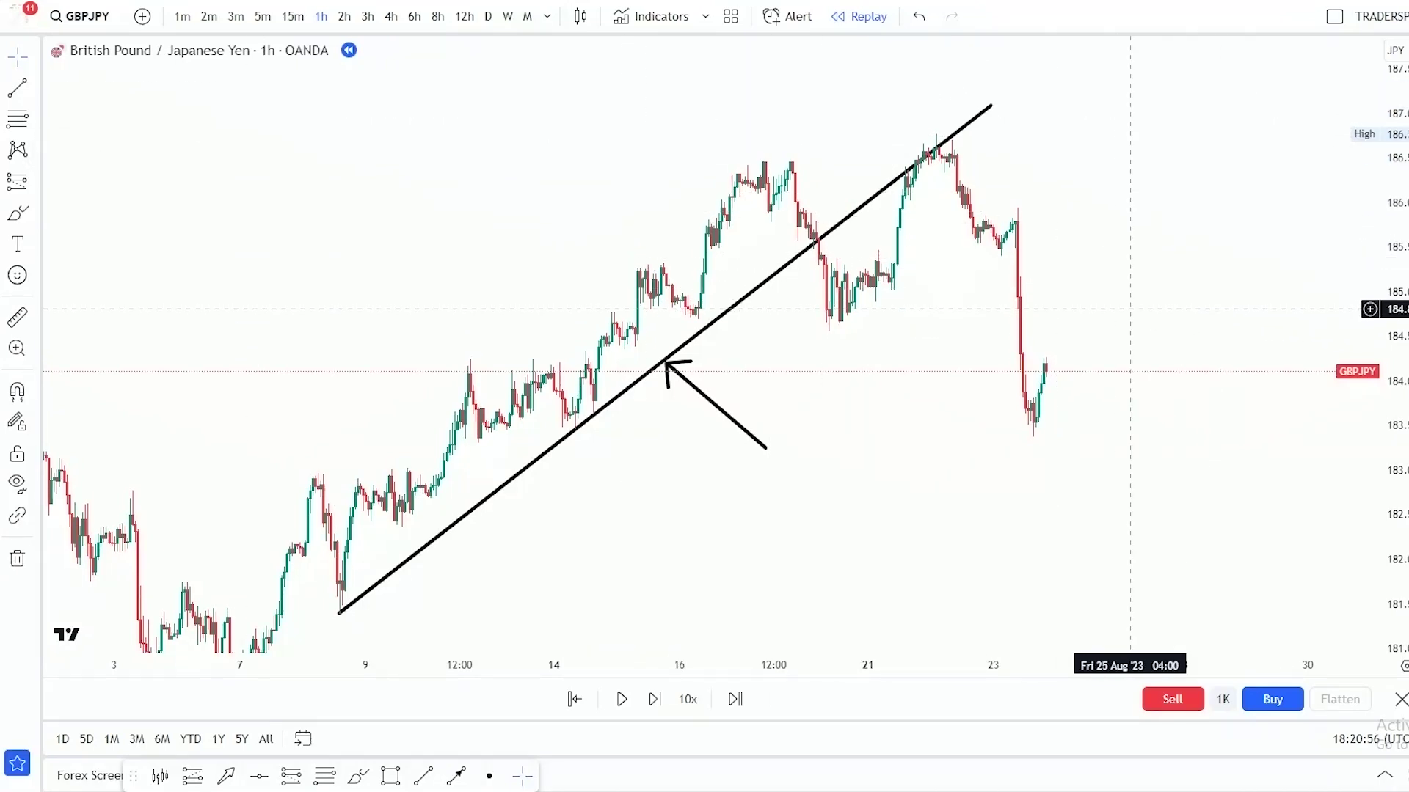
- Remove all drawings from the chart and roll the replay back to the Tue 22 Aug retest high
click(17, 559)
click(74, 553)
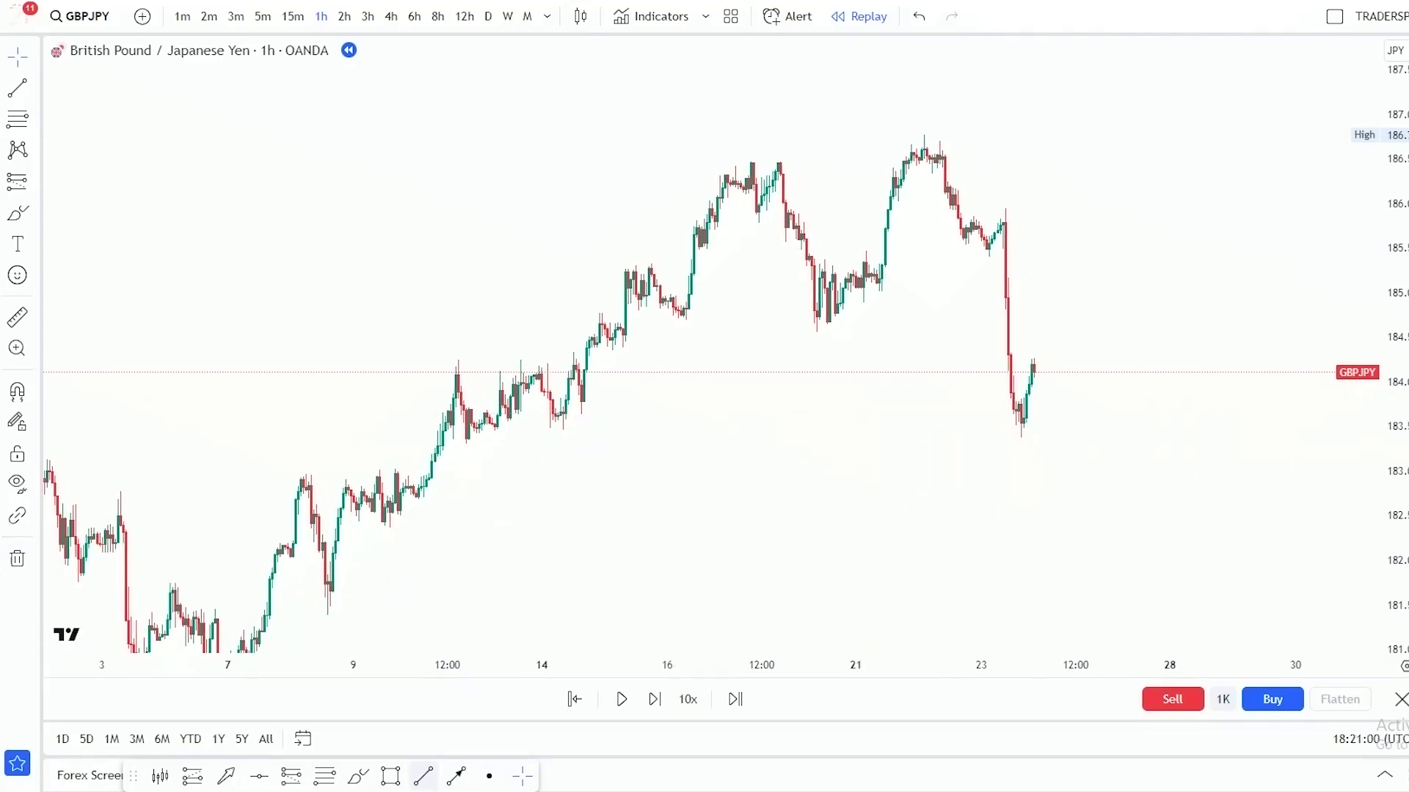
click(930, 403)
drag(1029, 294, 1386, 287)
drag(1086, 406, 644, 422)
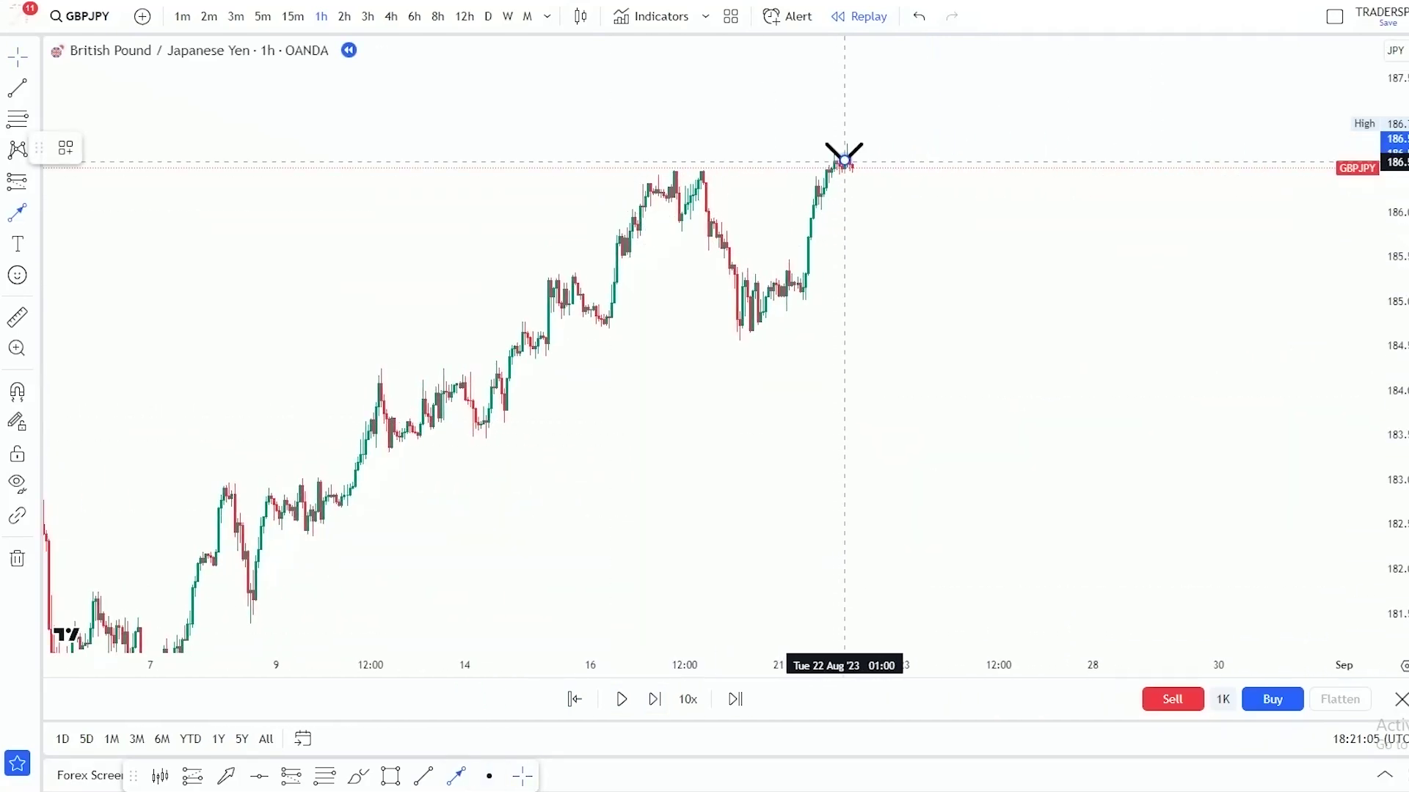
- Draw a long downward arrow from Tue 22 Aug 01:00 to about Thu 24 Aug and a rising trend line from the 8 August swing low
drag(844, 160, 980, 466)
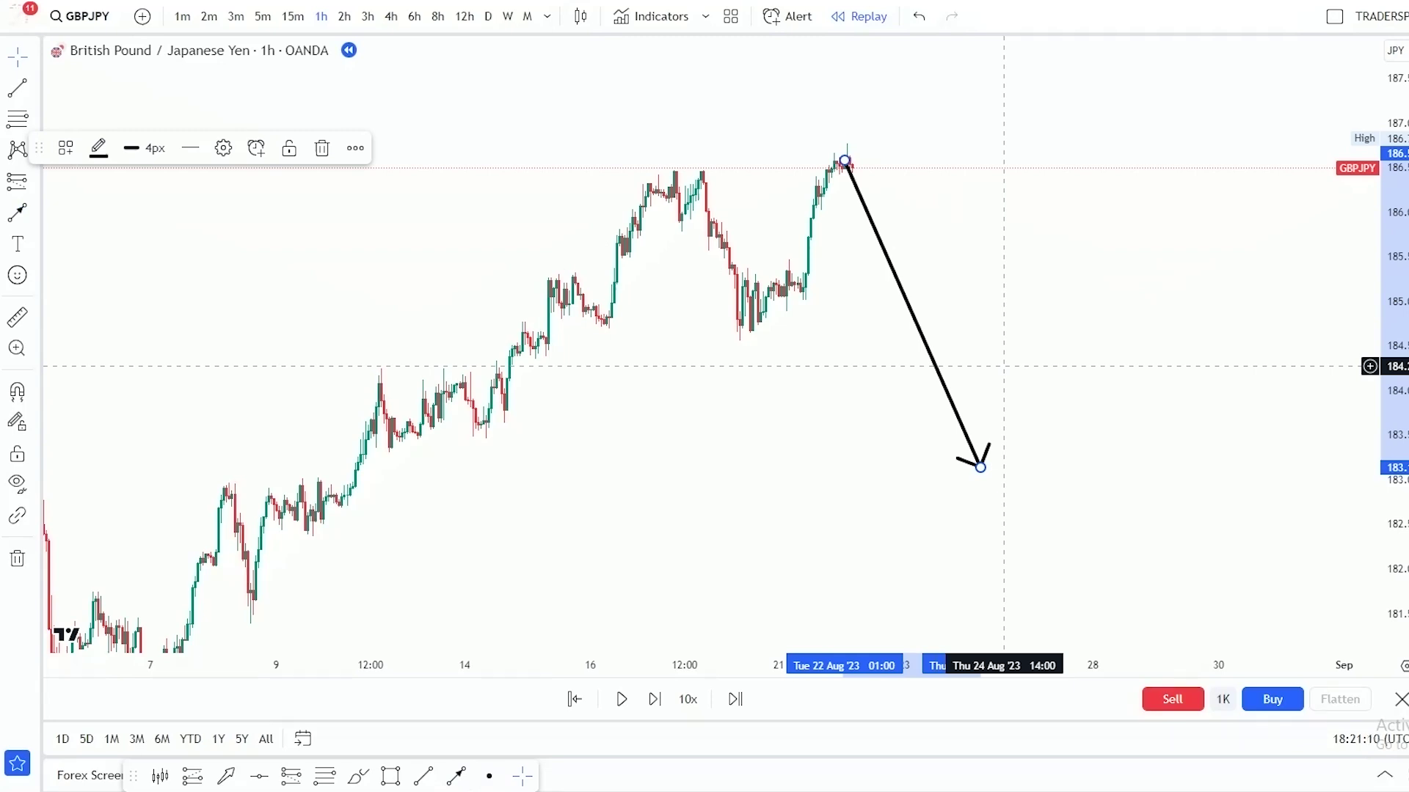
drag(729, 433, 749, 393)
click(423, 775)
mouse_move(266, 585)
mouse_down()
mouse_move(367, 541)
mouse_move(909, 83)
mouse_up()
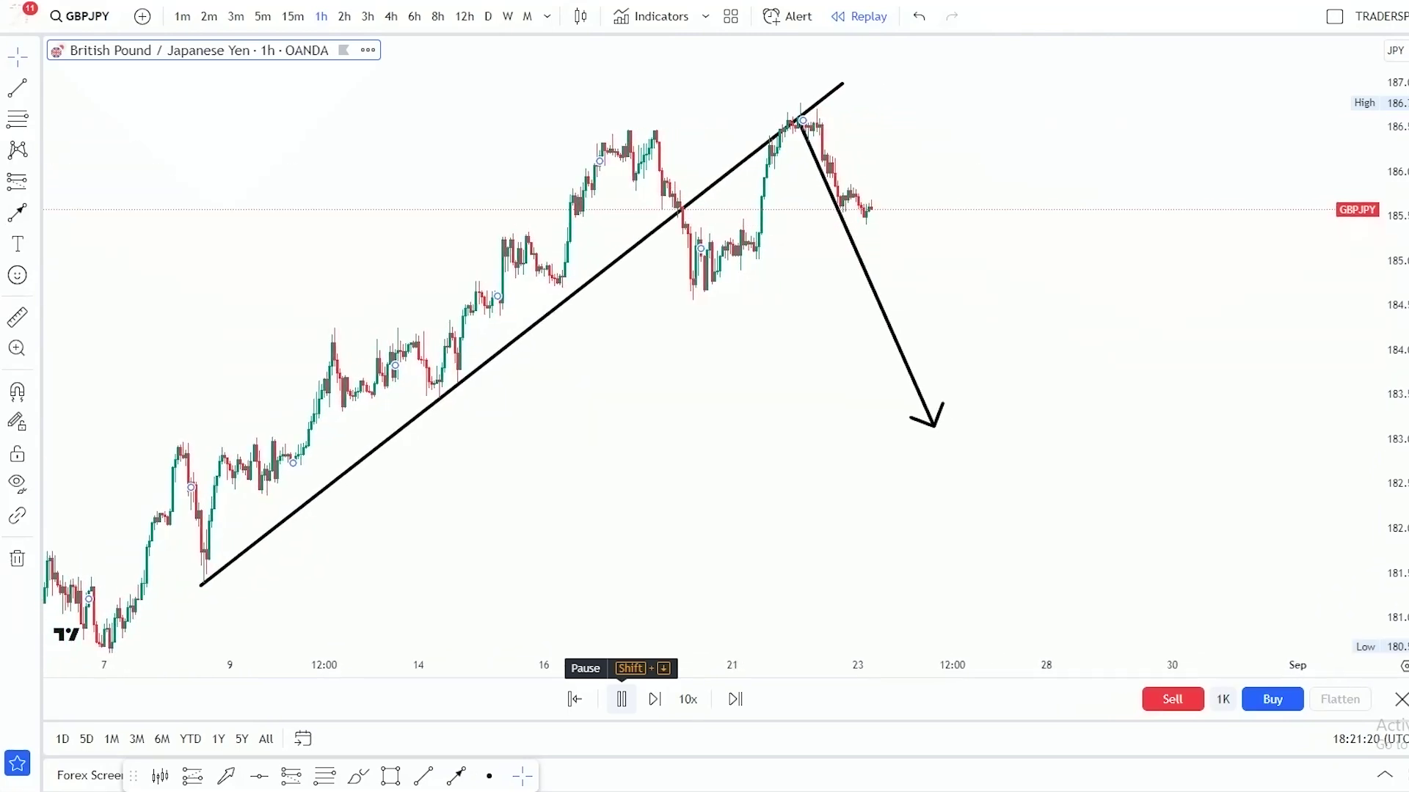
- Pause the replay after the 23 August drop and try a second downward arrow from Tue 22 Aug 05:00 to Fri 25 Aug 07:00, deleting it
click(622, 699)
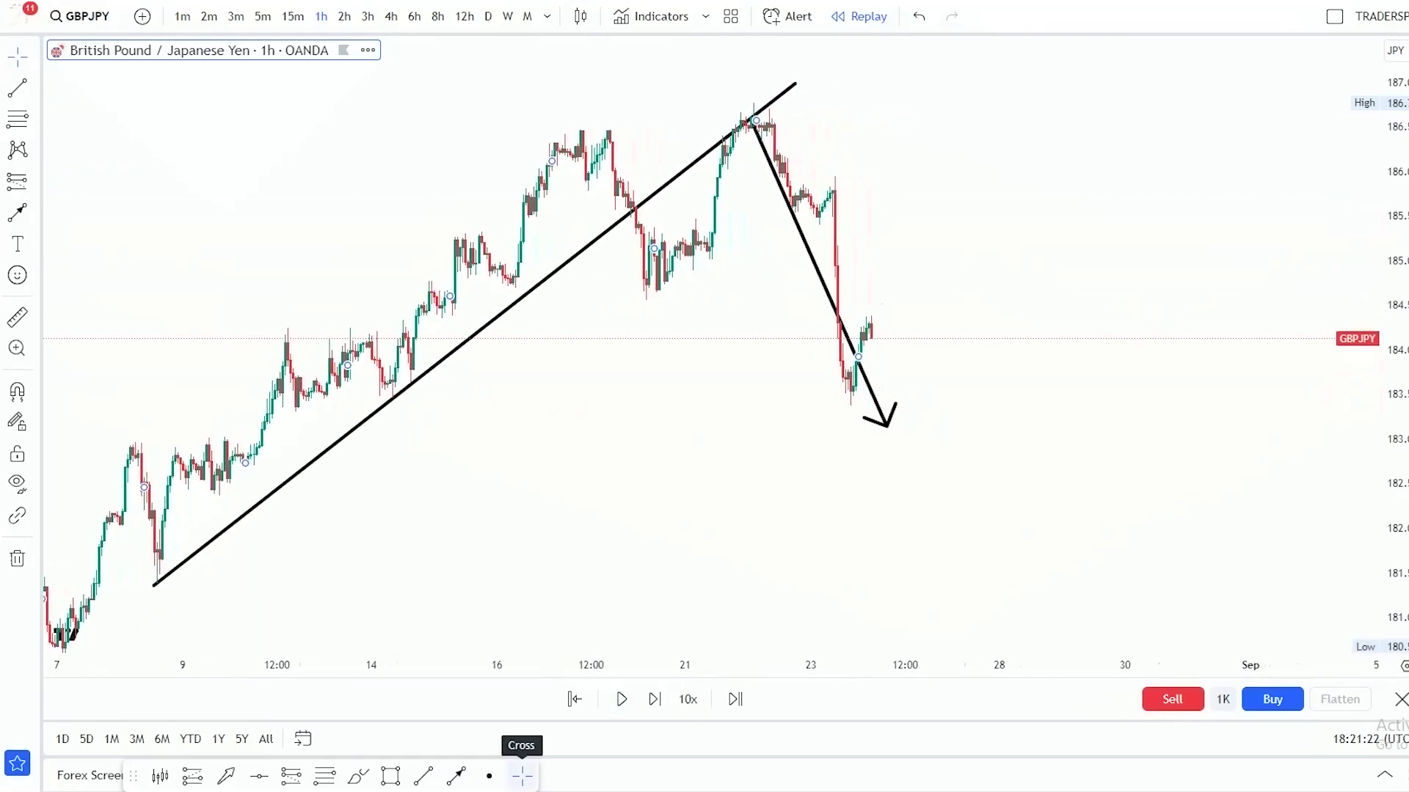
drag(761, 112, 955, 484)
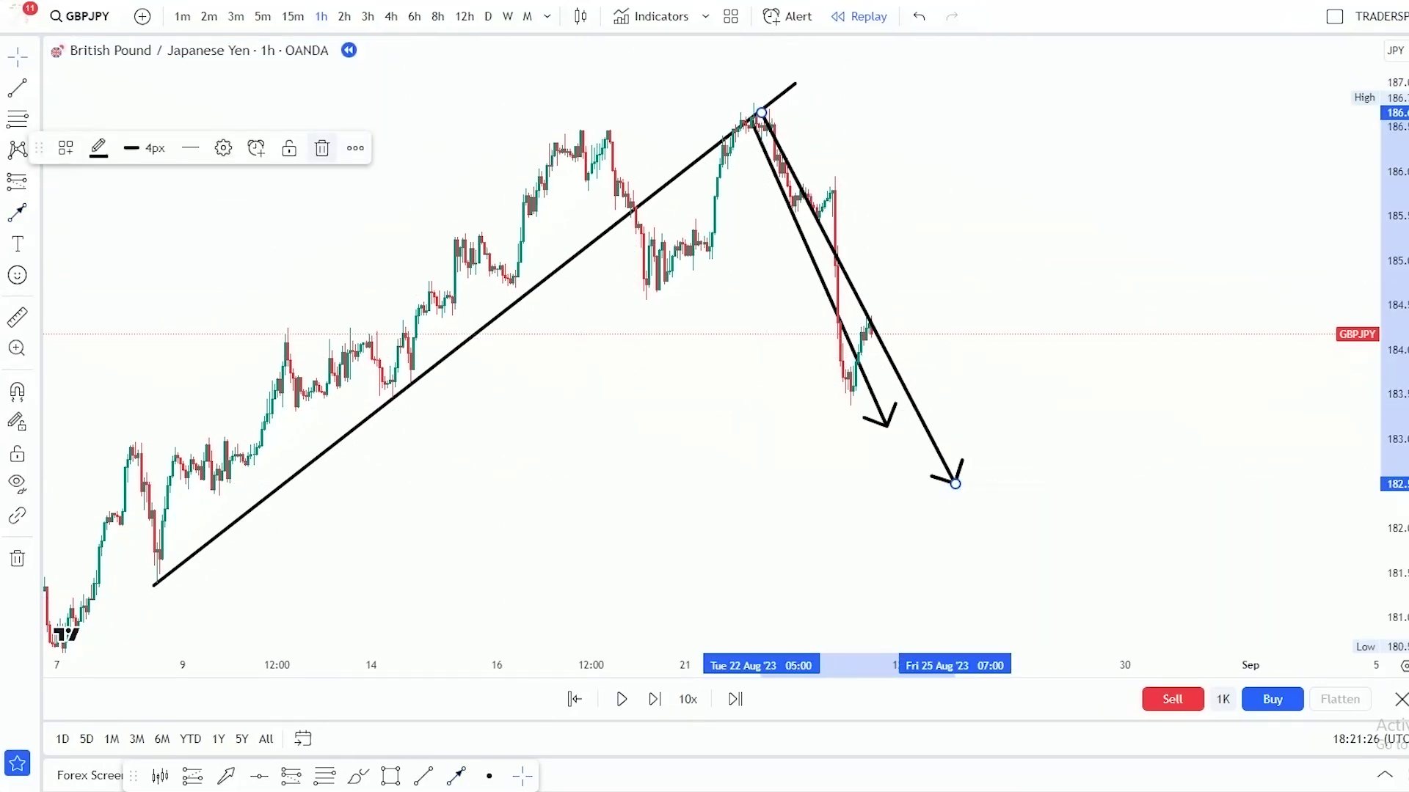
click(322, 149)
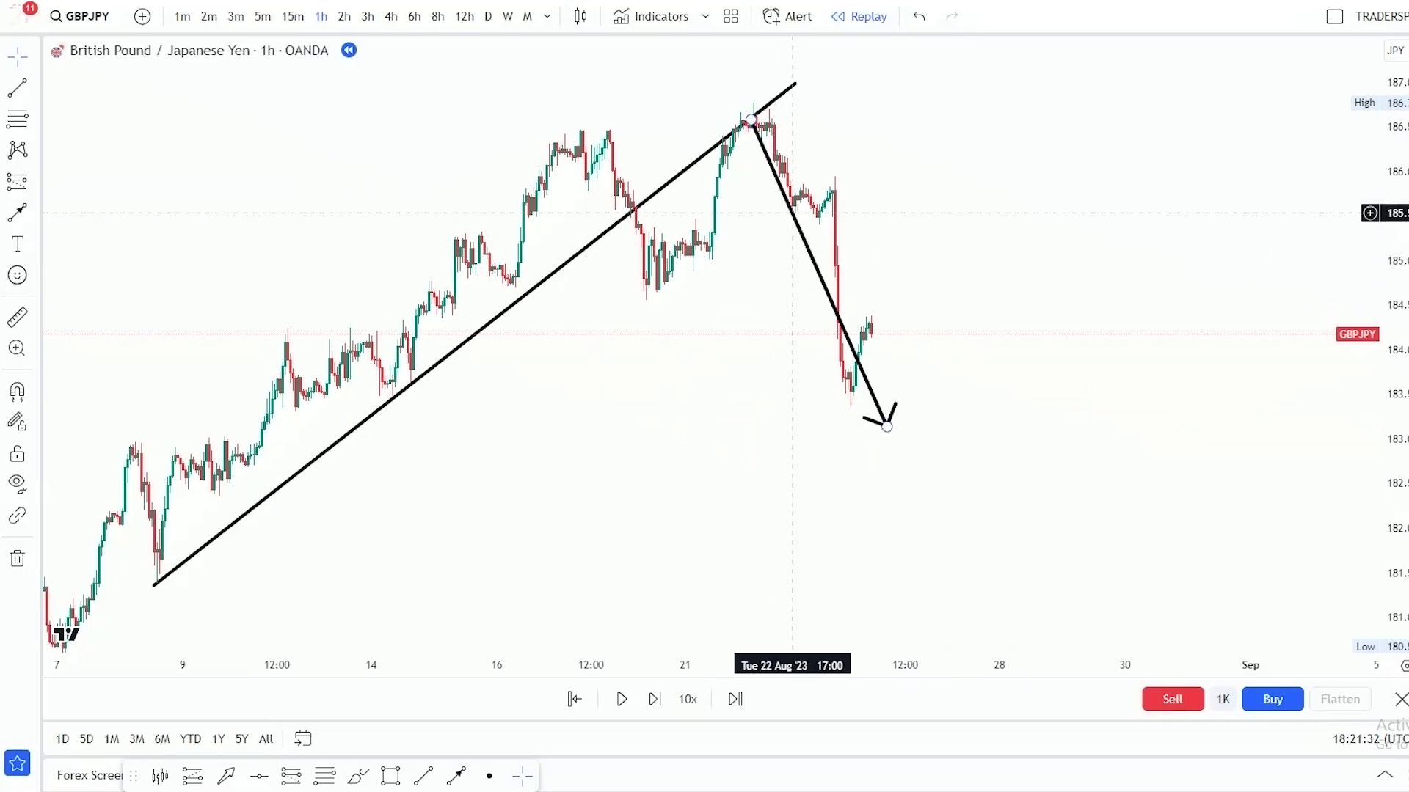
- Examine the trend line break, the retest high and the following drop at wider and closer zoom
scroll(793, 212, down, 3)
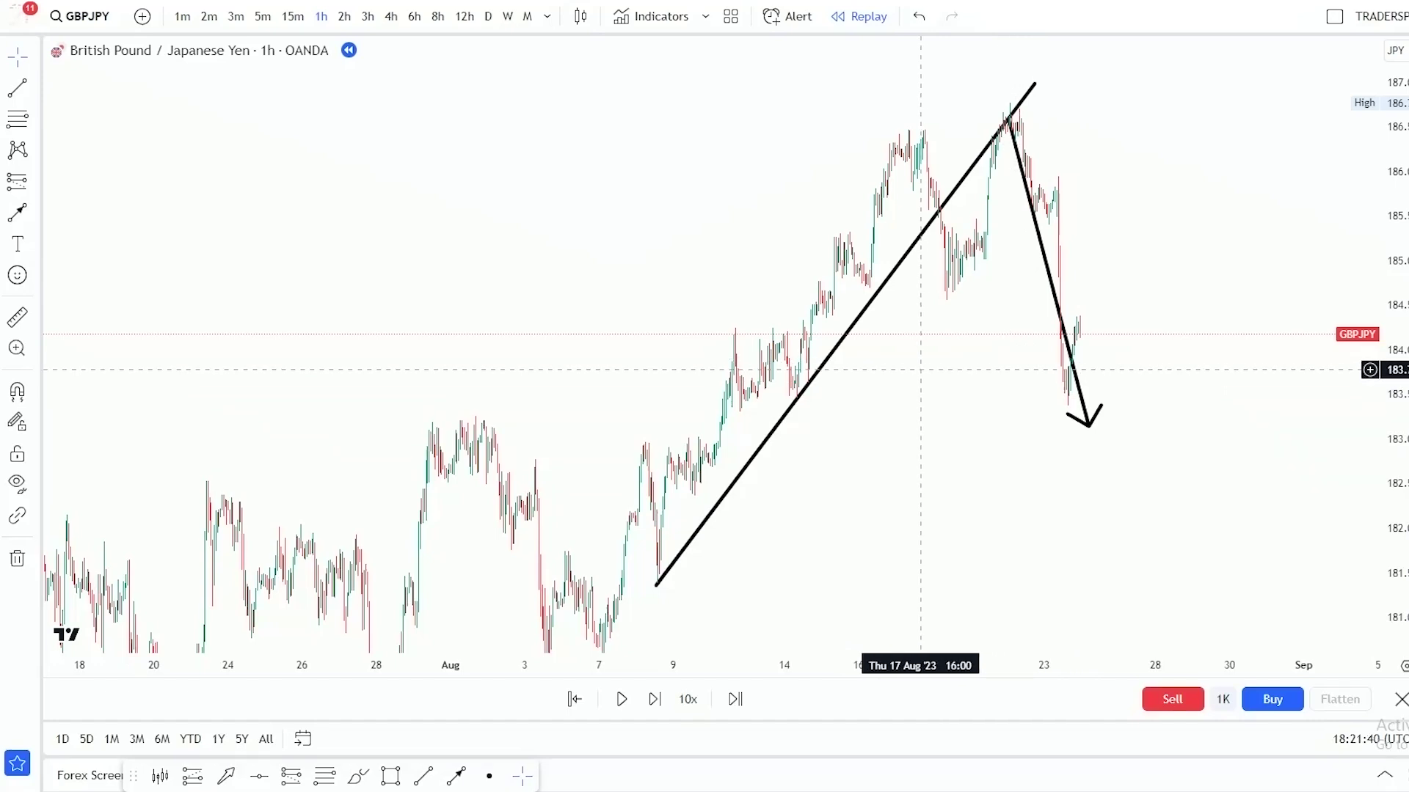
drag(982, 462, 913, 486)
scroll(913, 486, up, 5)
scroll(764, 447, down, 4)
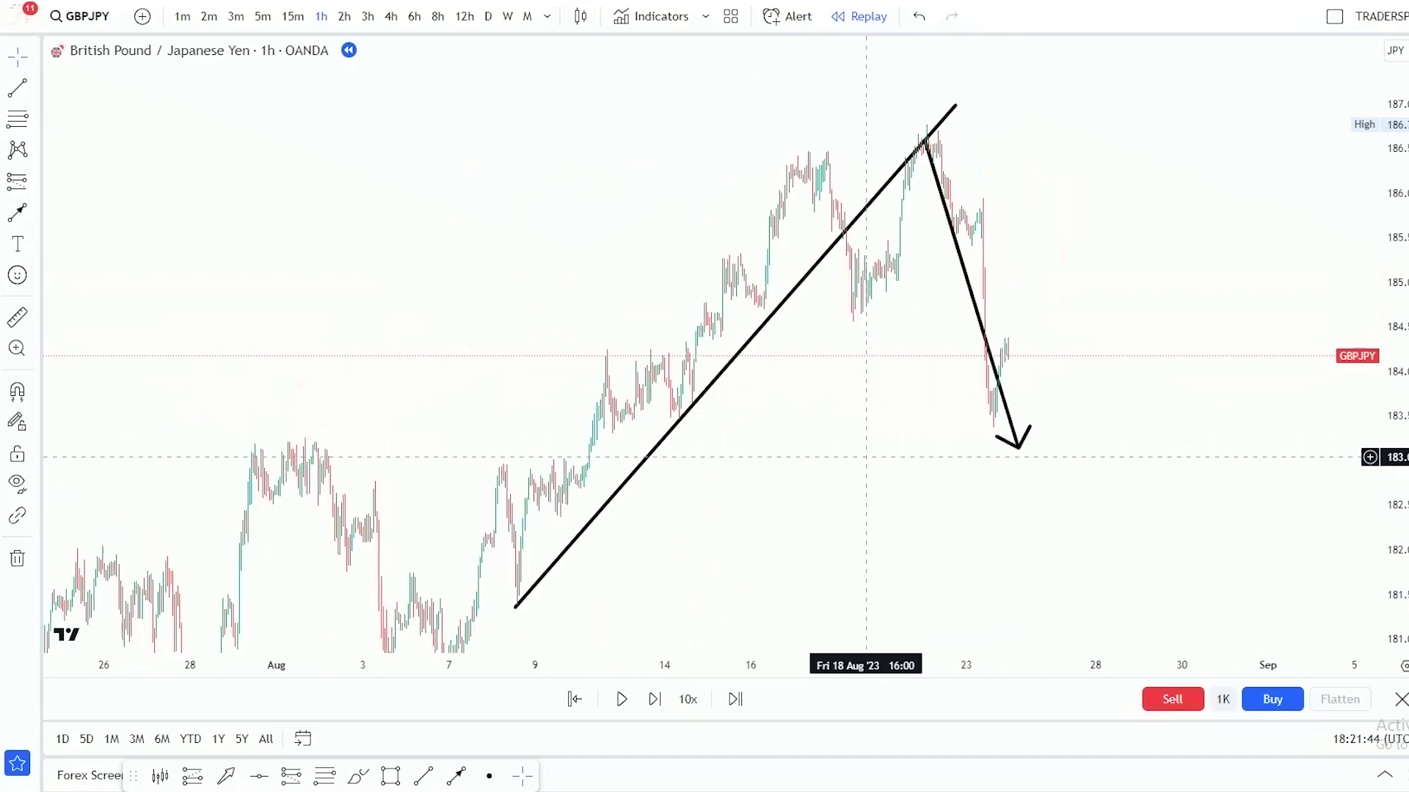
scroll(852, 437, up, 5)
drag(973, 339, 882, 485)
drag(683, 195, 942, 410)
drag(666, 308, 665, 385)
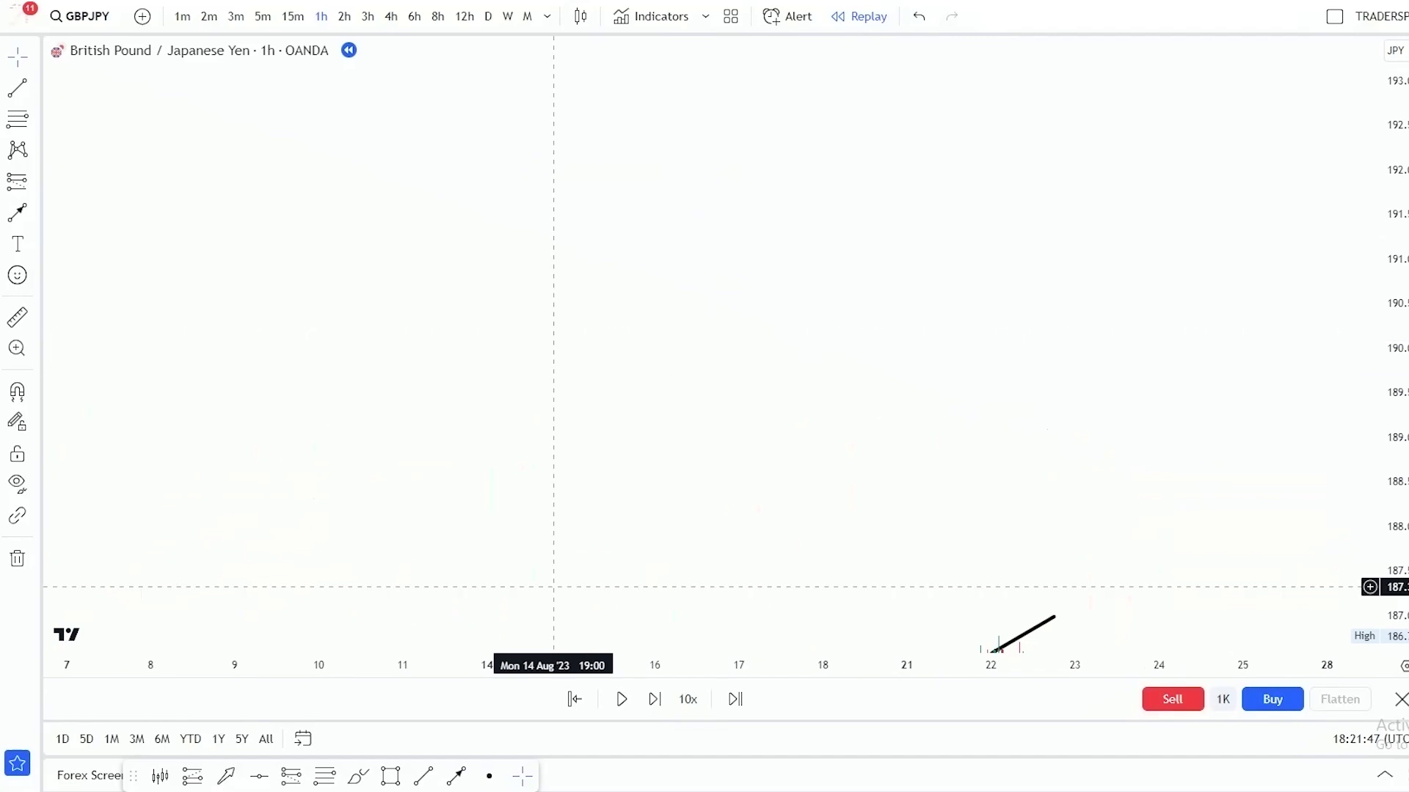
- Draw a rising trend line in the empty chart area from Fri 11 Aug 17:00 to late Mon 21 Aug
click(423, 775)
click(463, 529)
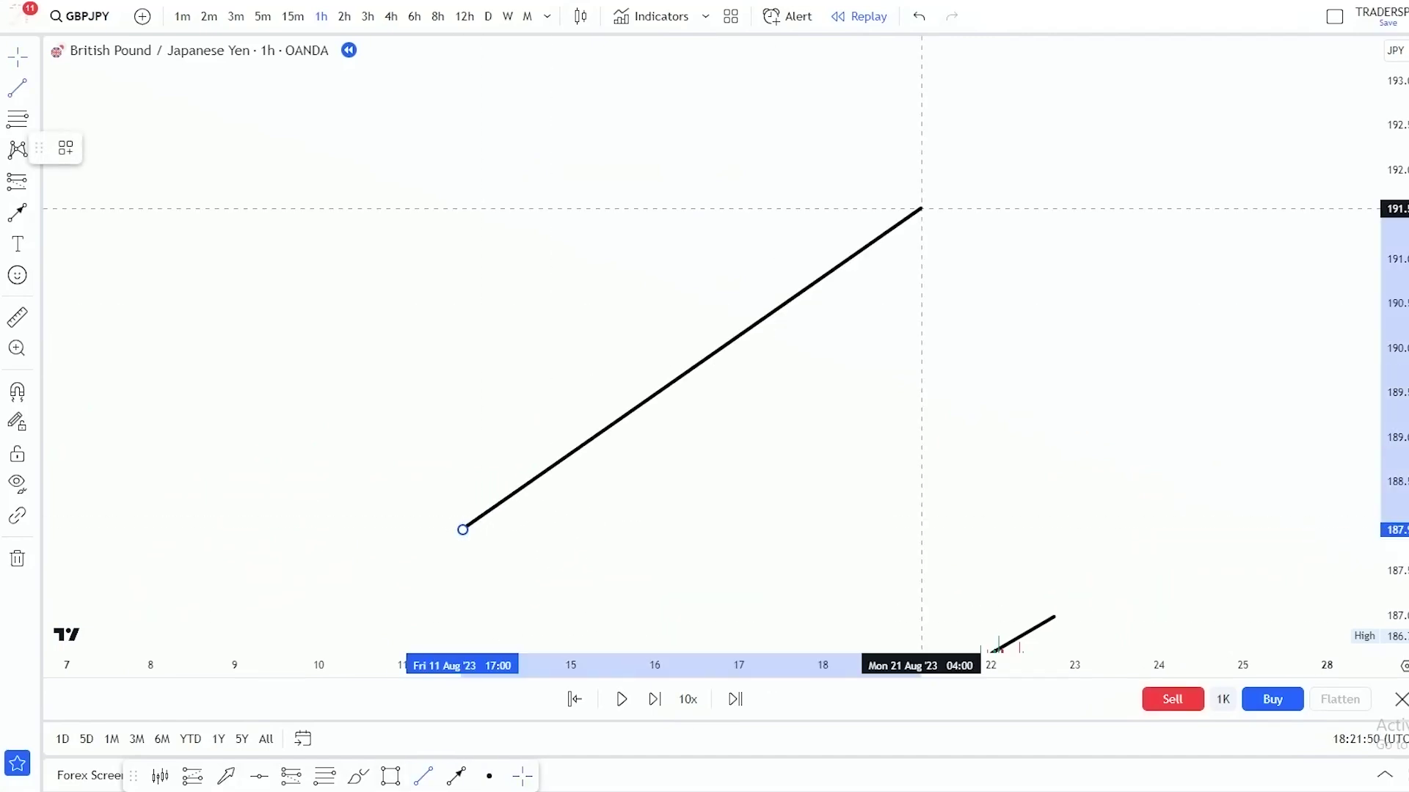
click(972, 198)
- Sketch a freehand price path with higher lows on the rising line, a break below it and a retest from underneath
click(473, 547)
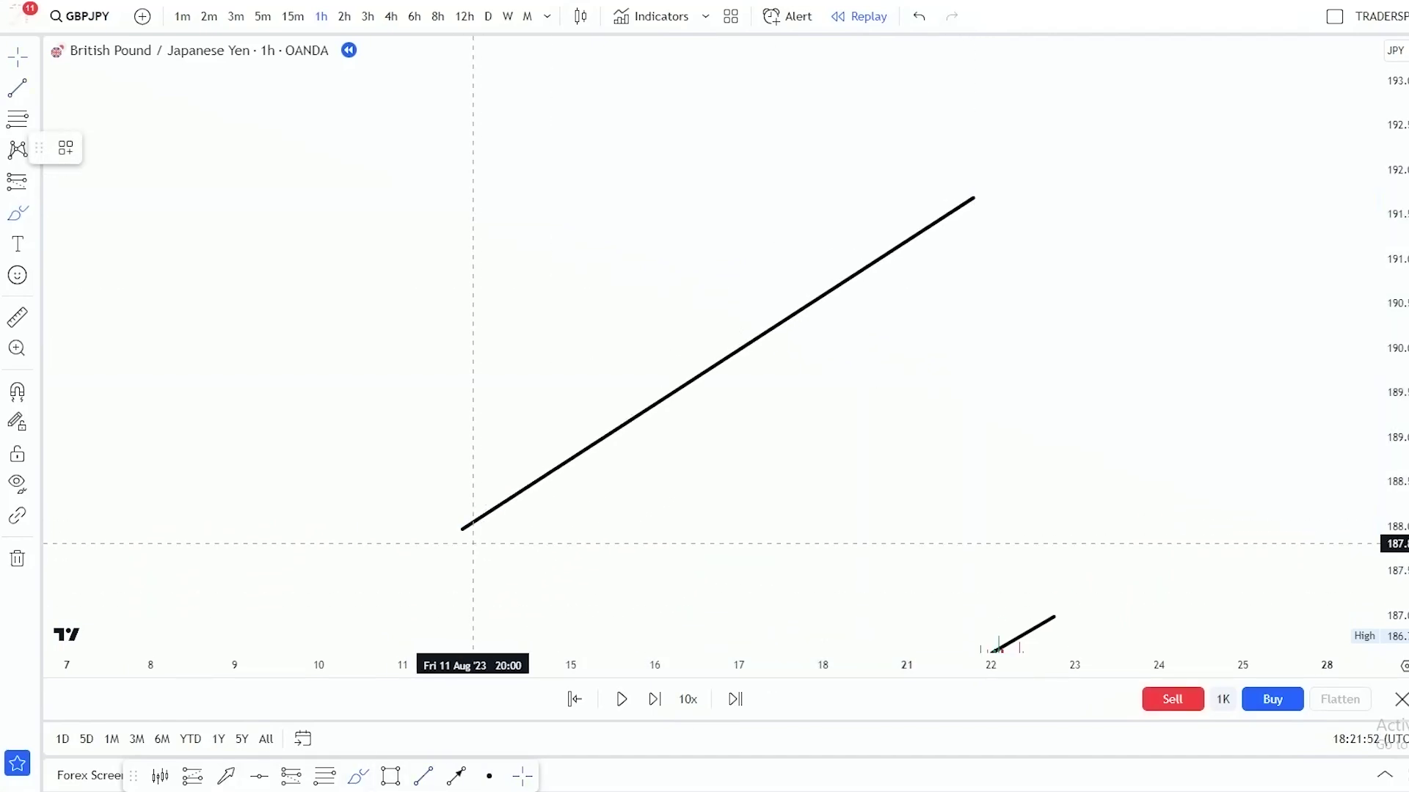
mouse_move(473, 528)
mouse_down()
mouse_move(472, 466)
mouse_move(609, 420)
mouse_move(626, 305)
mouse_move(665, 229)
mouse_move(760, 329)
mouse_move(787, 127)
mouse_move(841, 214)
mouse_up()
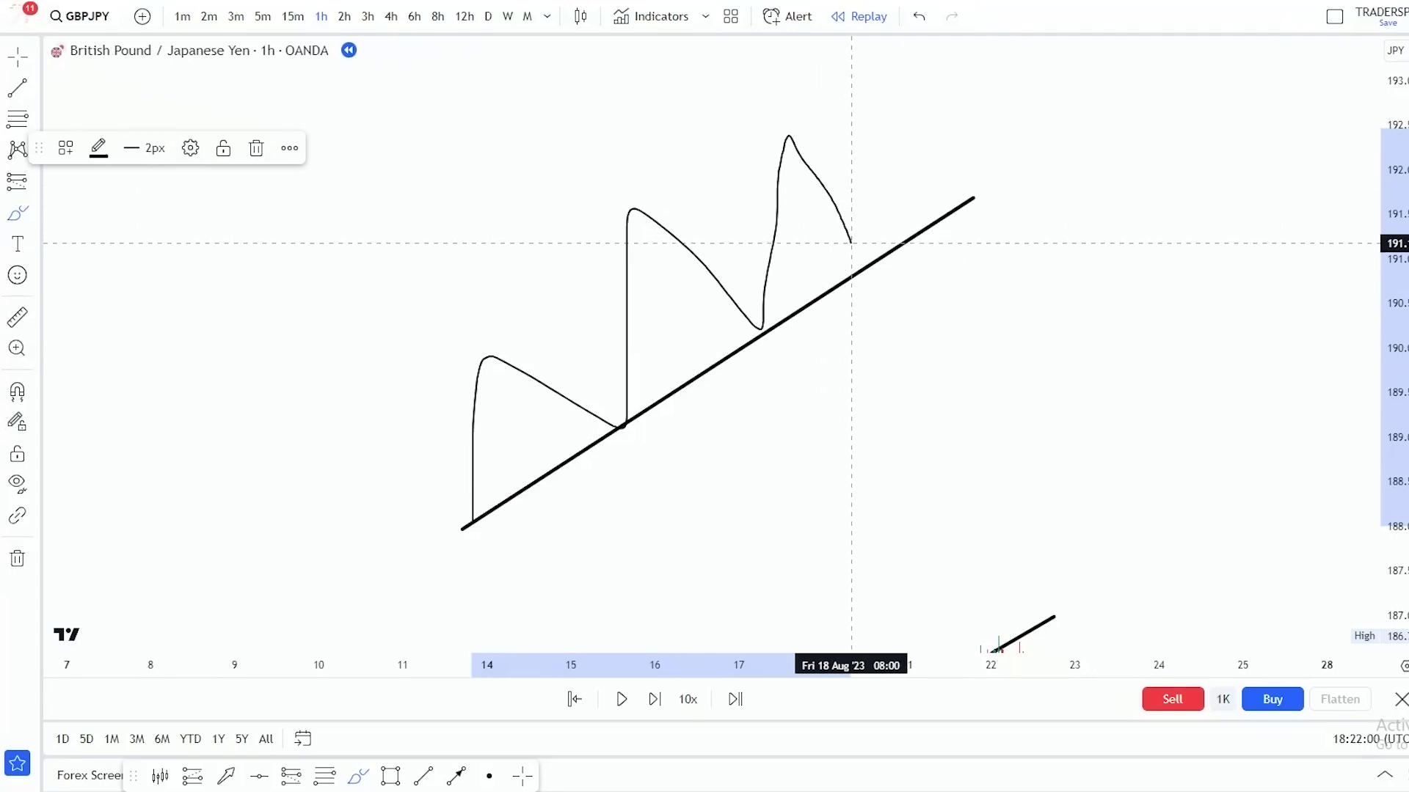
mouse_move(858, 222)
mouse_down()
mouse_move(881, 180)
mouse_move(932, 301)
mouse_move(942, 238)
mouse_move(969, 228)
mouse_up()
click(18, 56)
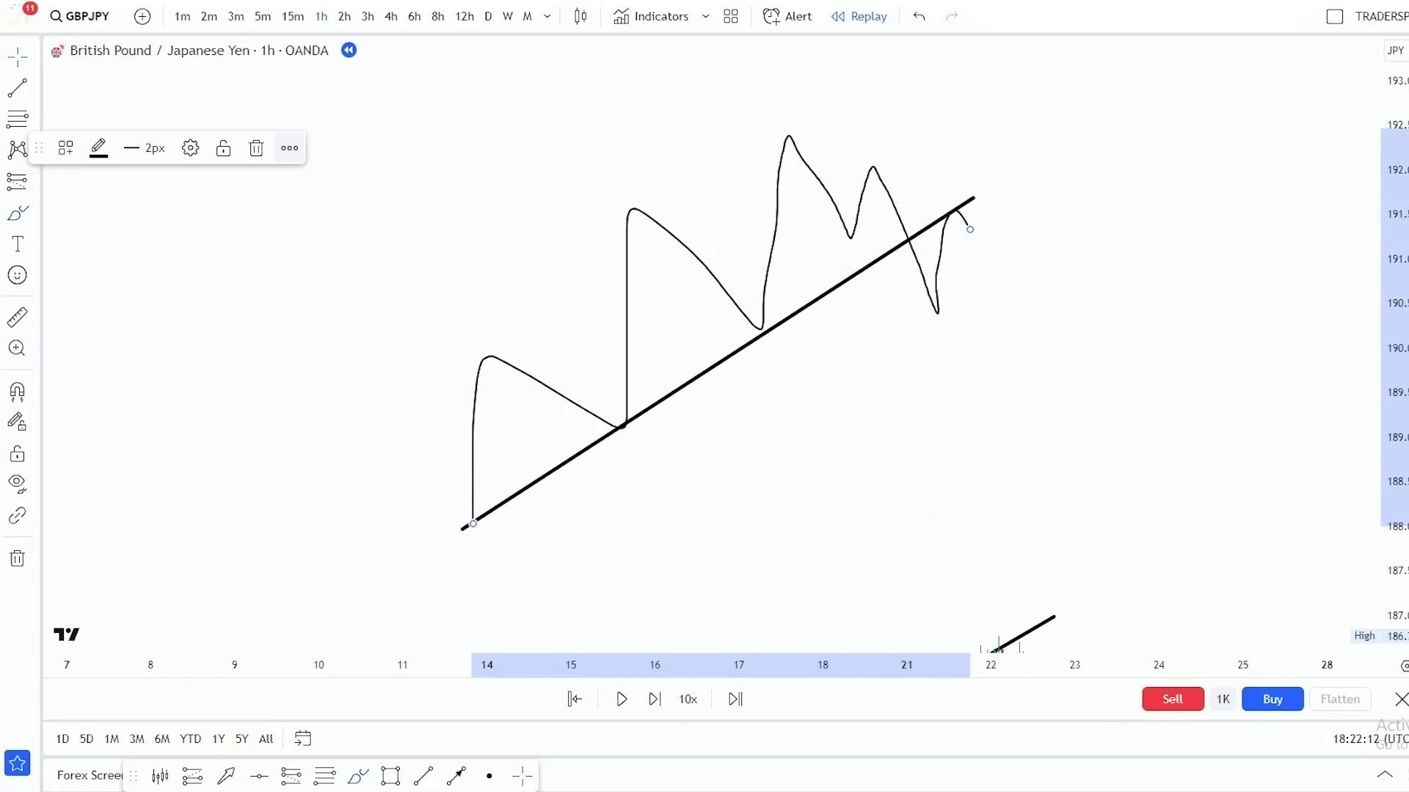
click(110, 67)
- Try arrows from the retest high near Mon 21 Aug 13:00, removing each one
scroll(994, 473, up, 5)
drag(1390, 477, 1390, 359)
drag(867, 366, 1049, 478)
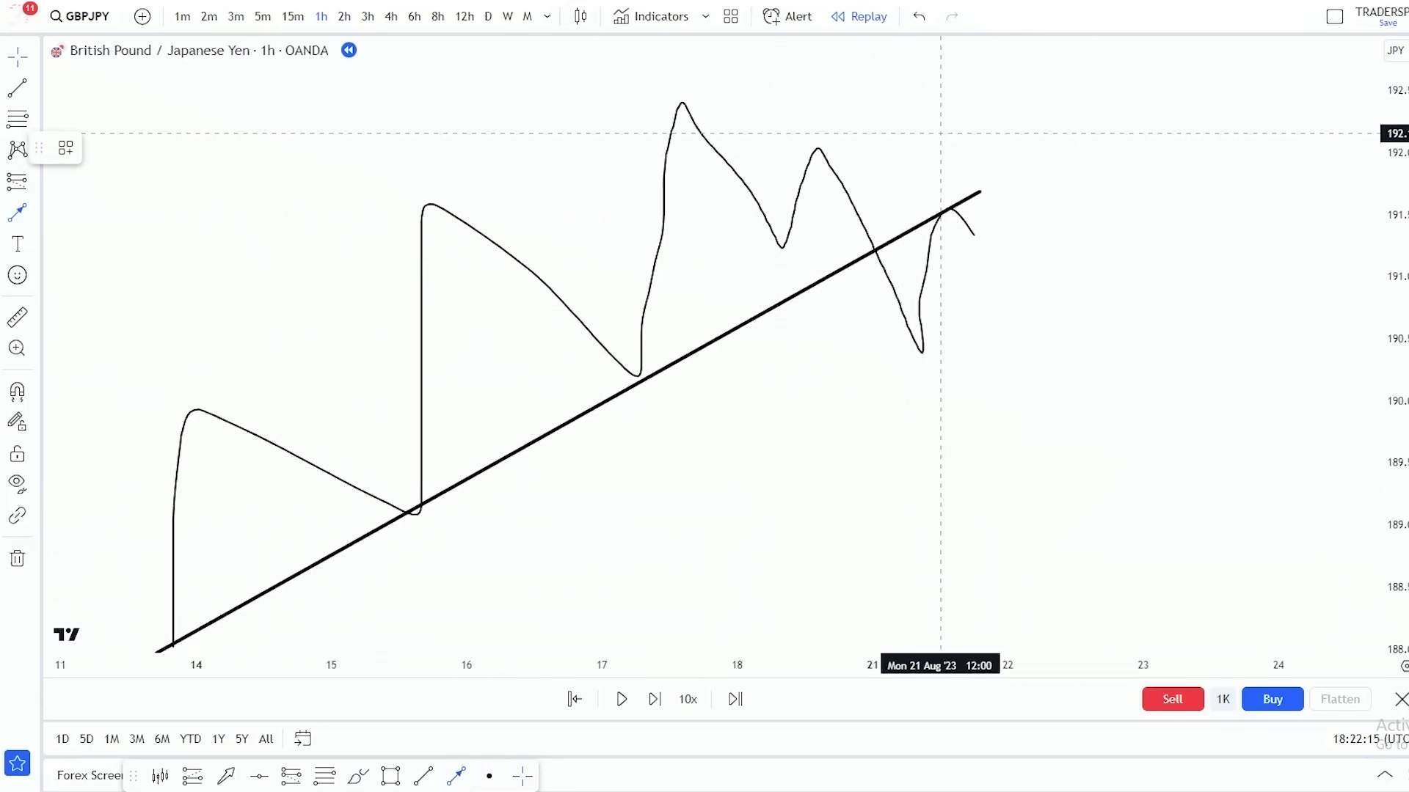
click(937, 211)
click(322, 148)
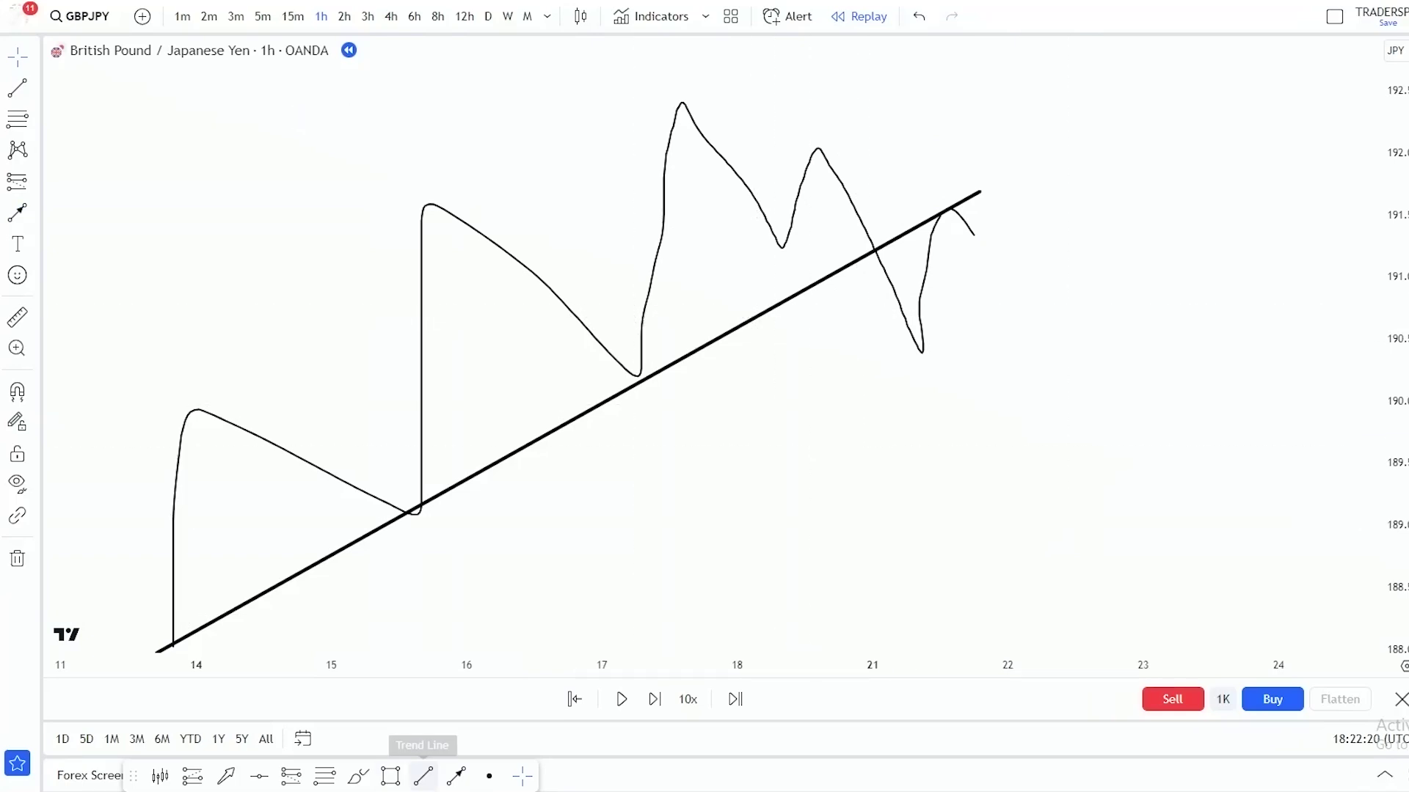
click(422, 775)
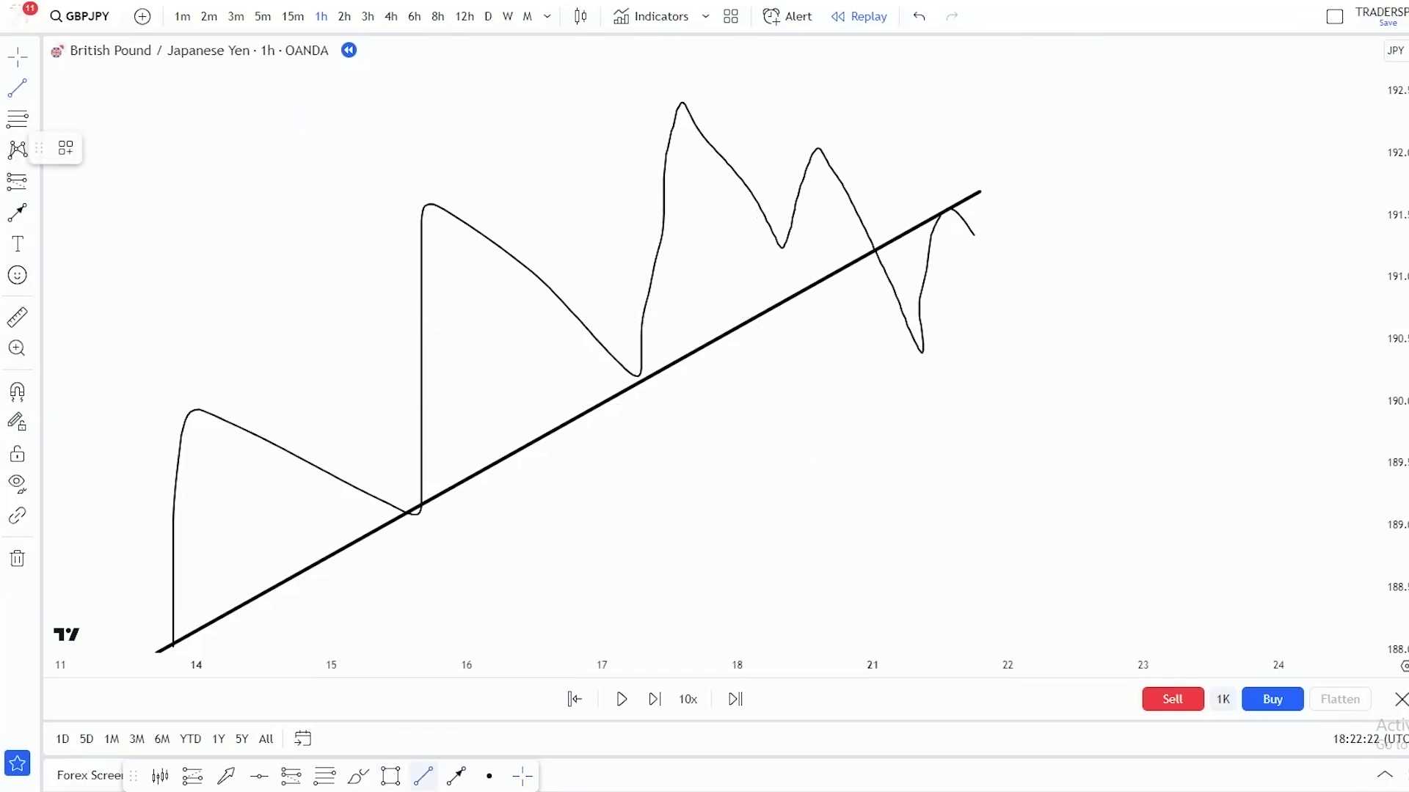
click(456, 775)
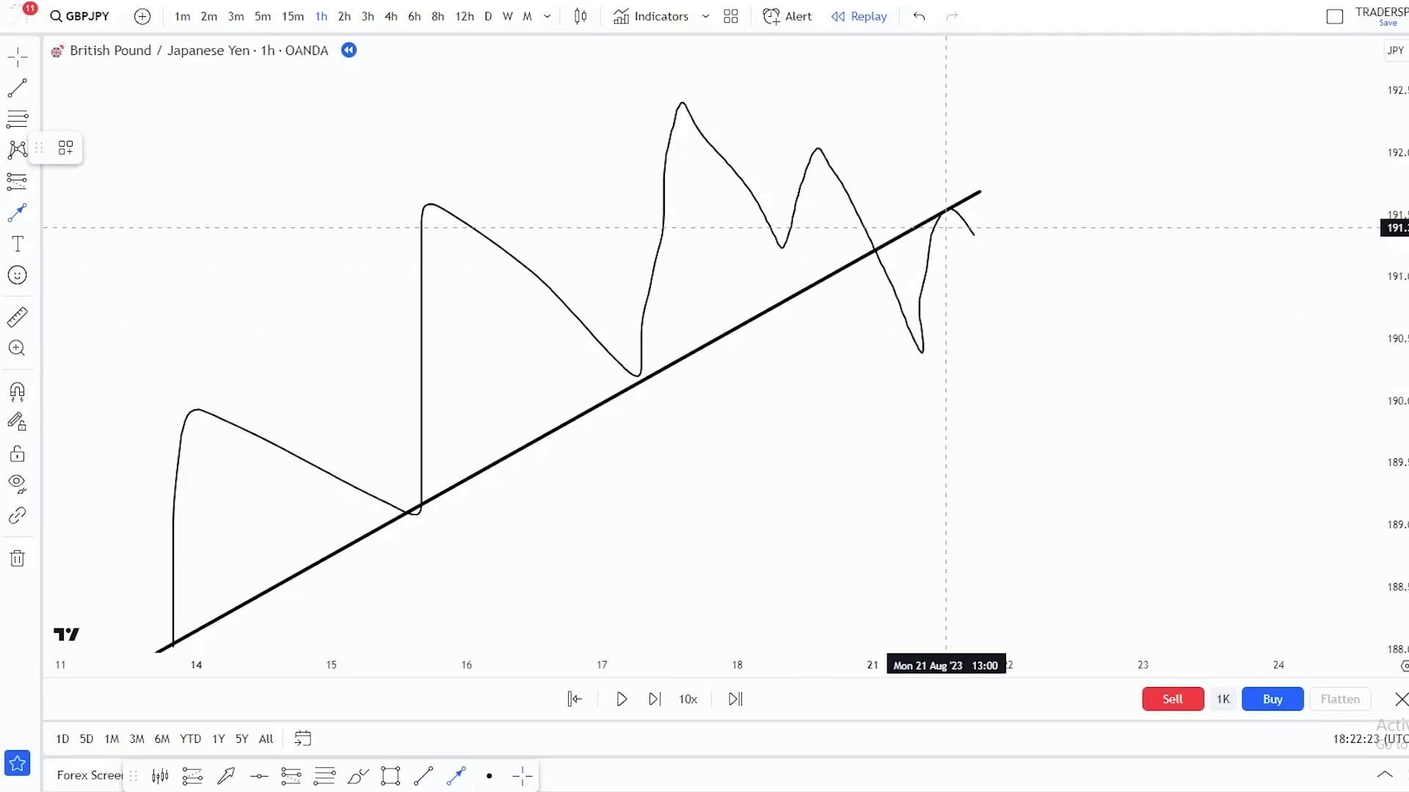
click(1008, 388)
click(322, 148)
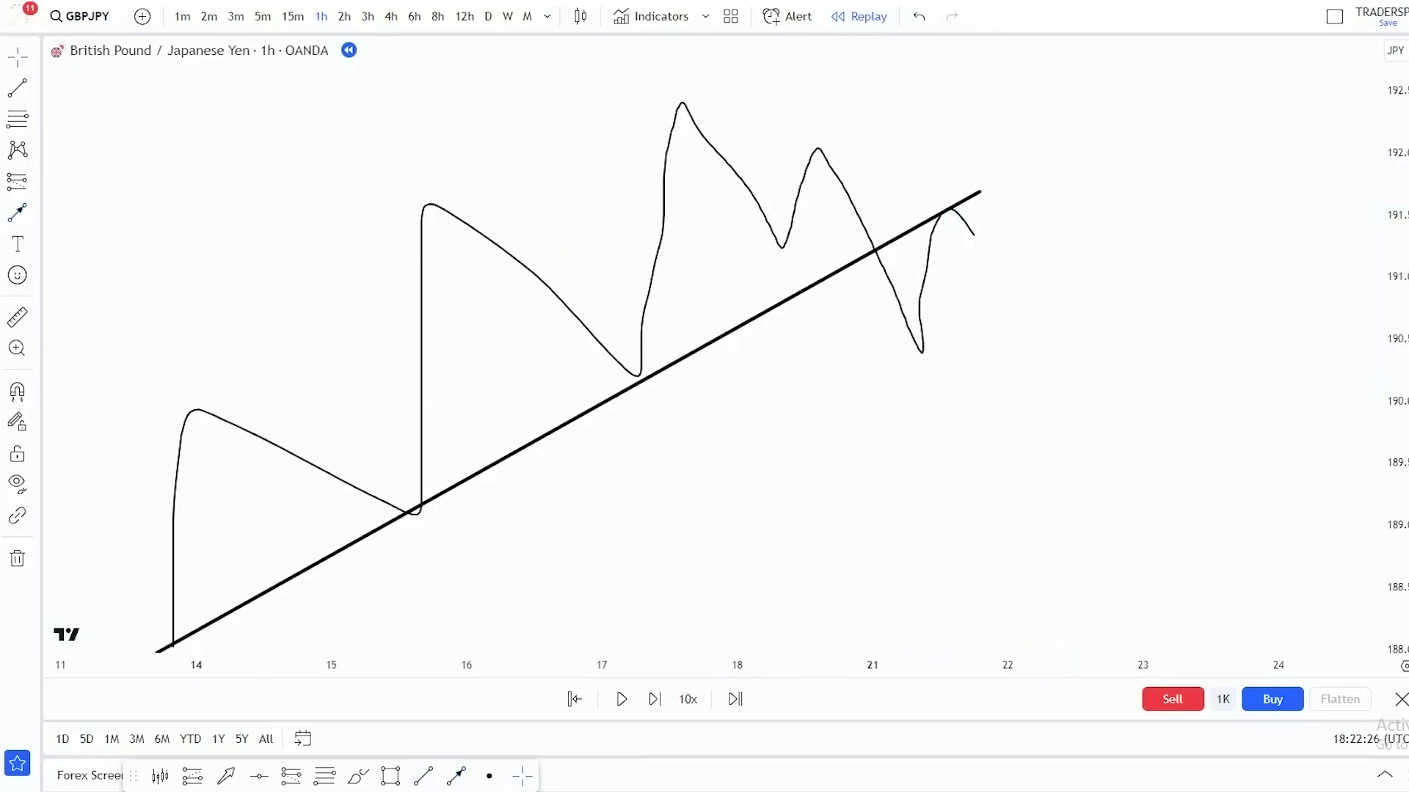
- Draw a falling trend line across the sketched peaks from Thu 17 Aug 13:00 to Tue 22 Aug 10:00
click(676, 97)
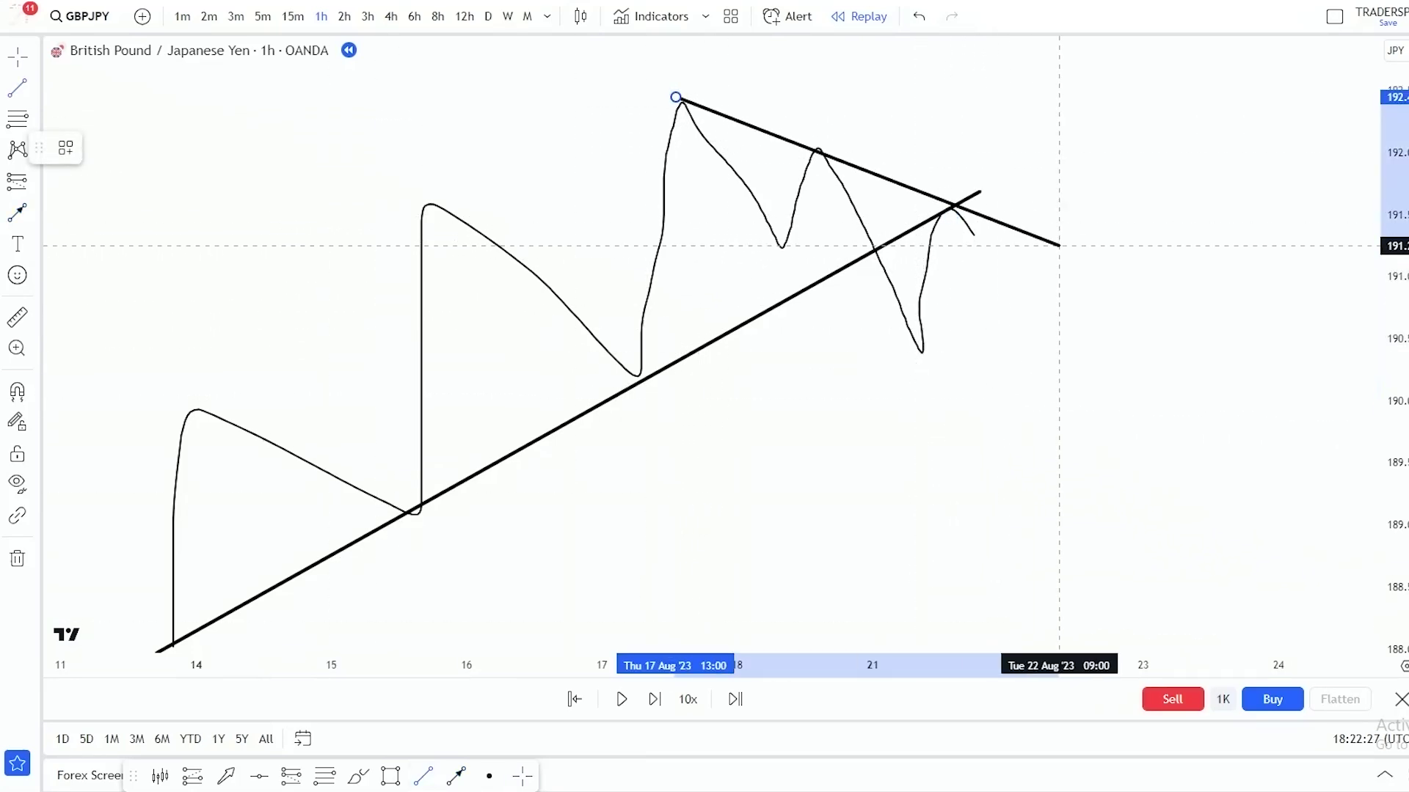
click(1065, 250)
drag(1008, 330, 960, 349)
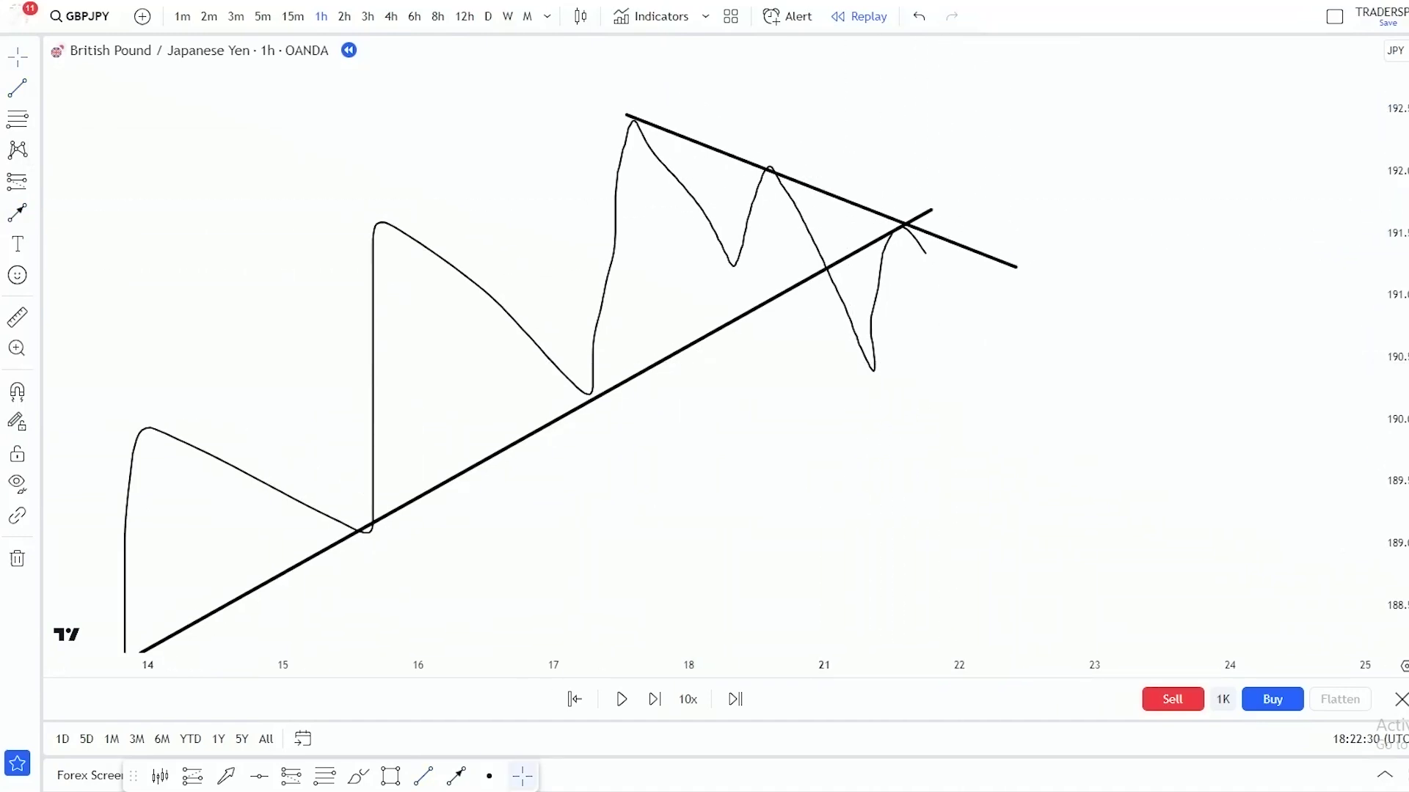
- Mark the sketch's highest peak, the lower second peak and the retest high with short arrows pointing down at each
drag(689, 84, 649, 107)
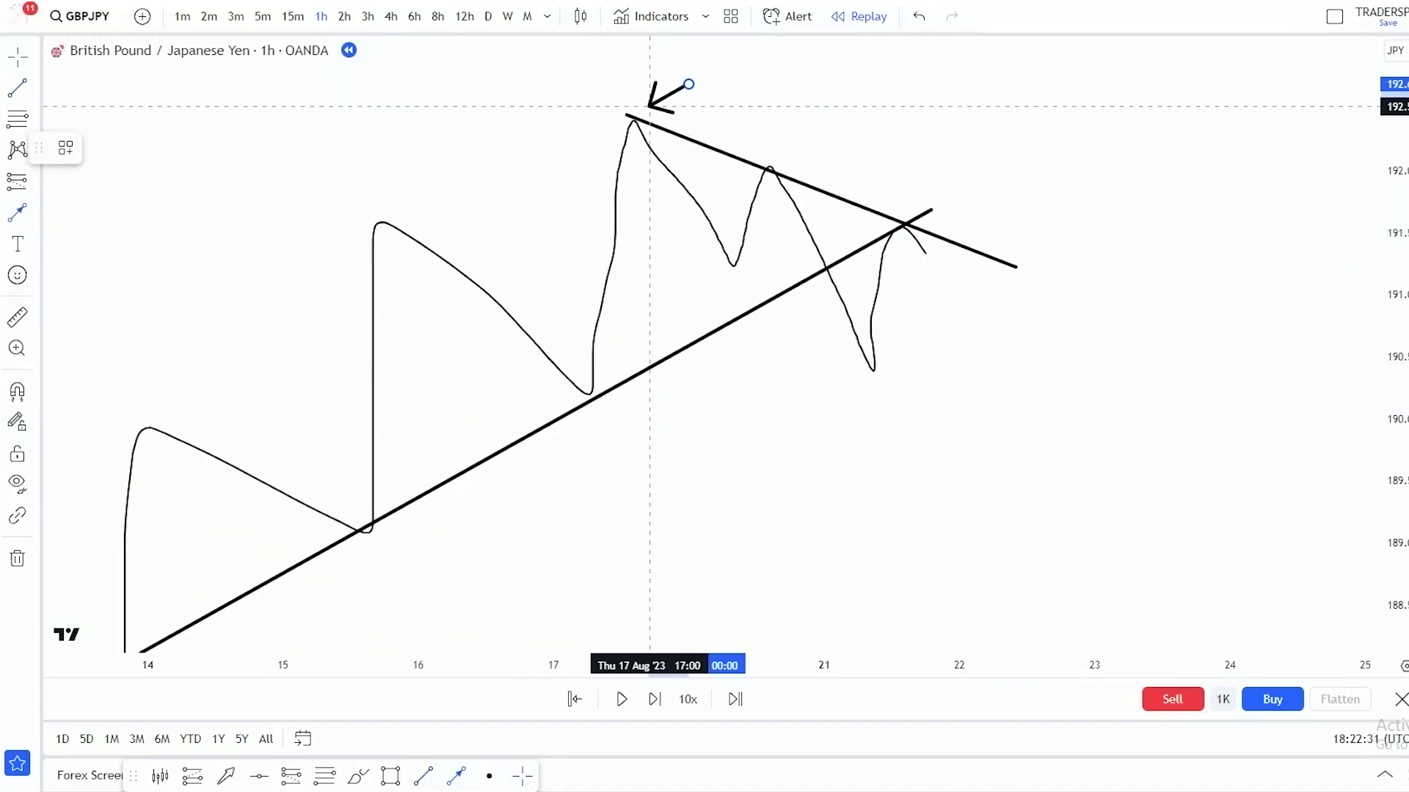
click(456, 775)
drag(818, 109, 784, 142)
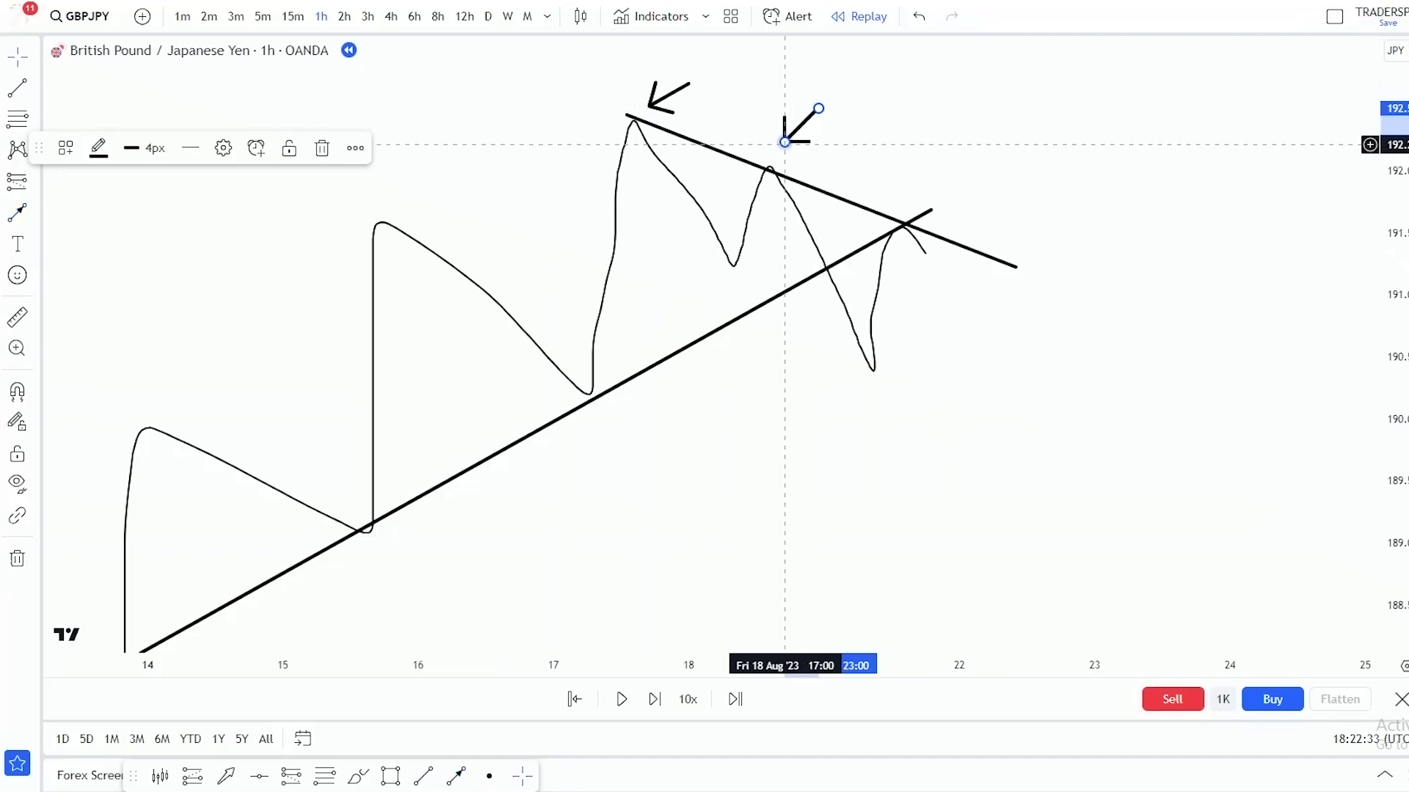
click(455, 775)
drag(930, 148, 903, 209)
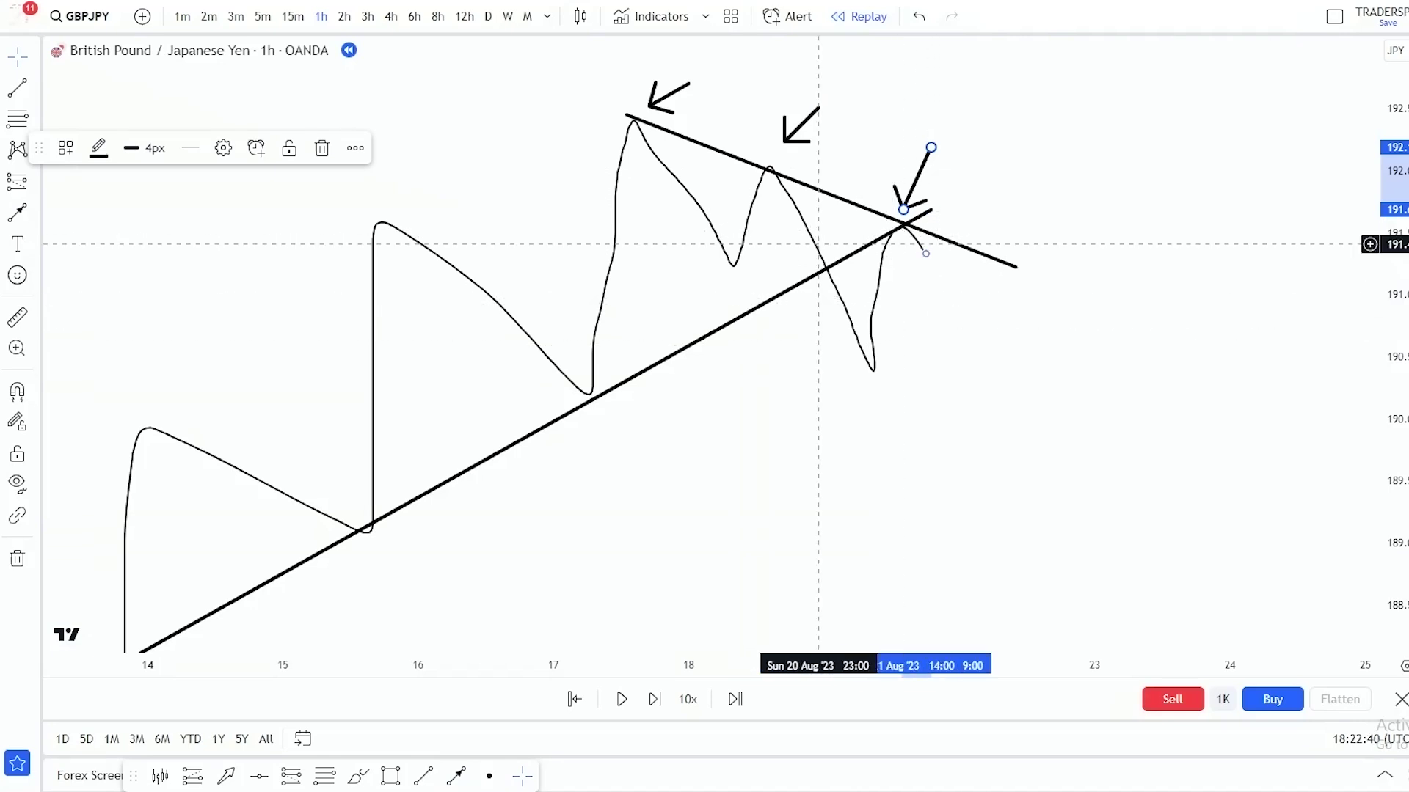
- Draw a downward arrow from the retest high at Mon 21 Aug 14:00 to Tue 22 Aug 03:00
click(807, 180)
drag(807, 180, 813, 189)
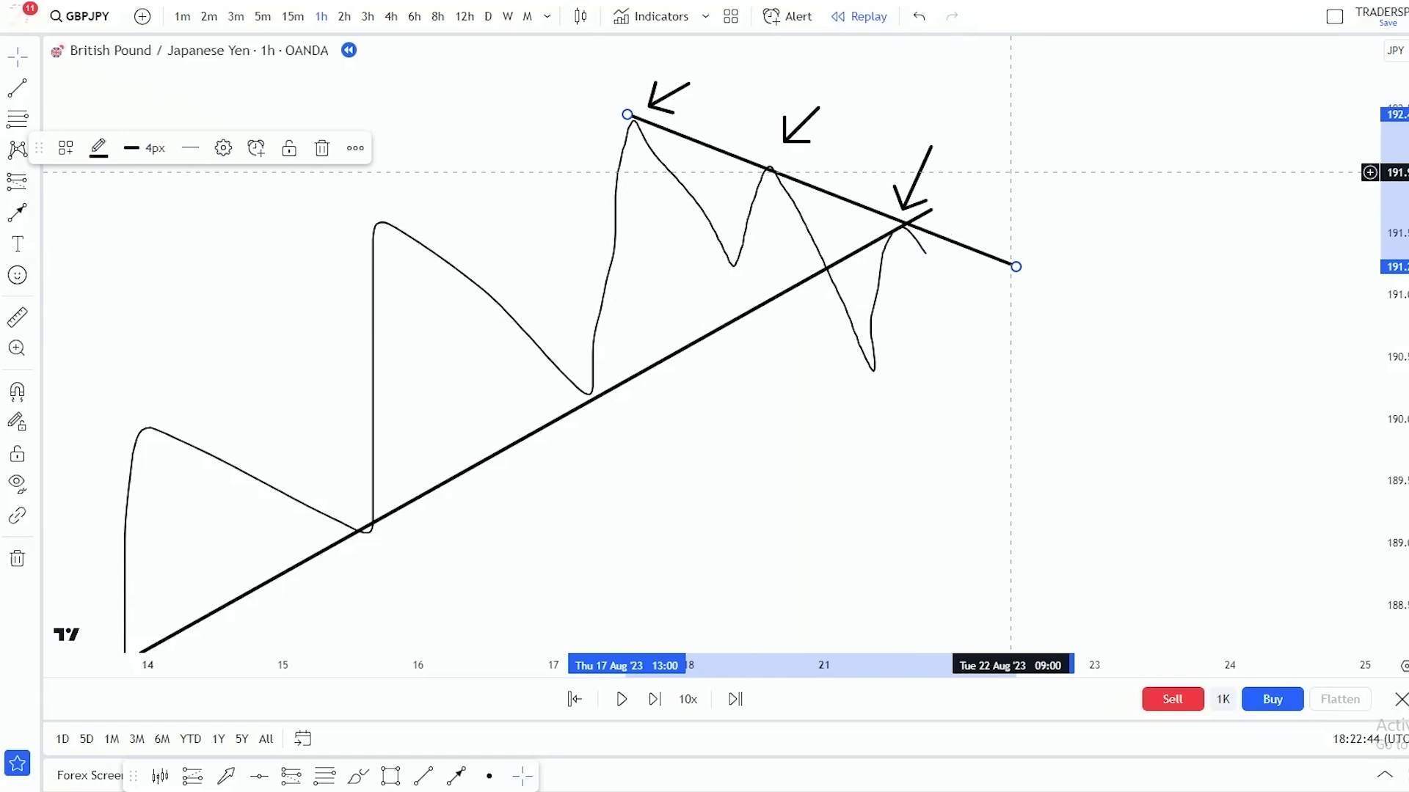
key(alt+t)
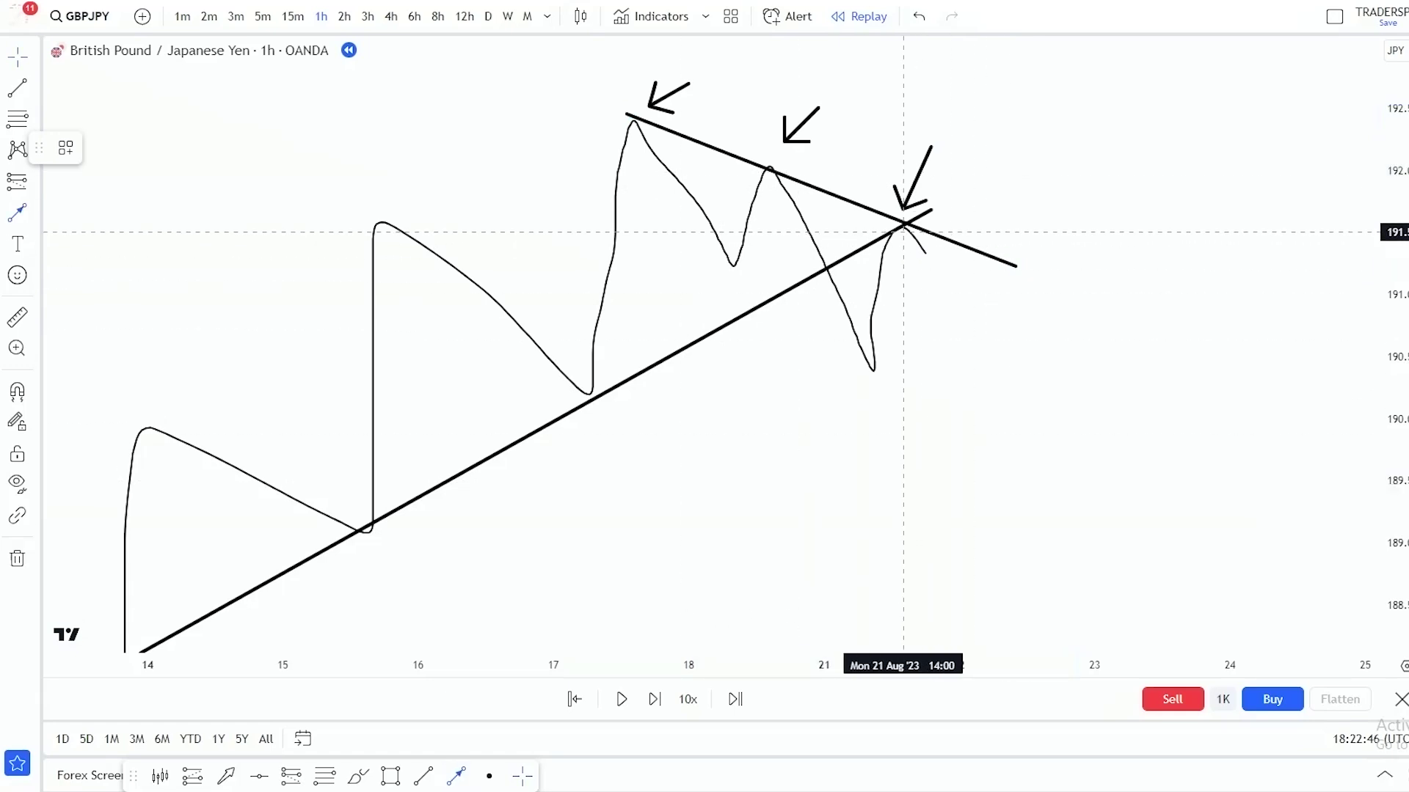
drag(903, 229, 975, 358)
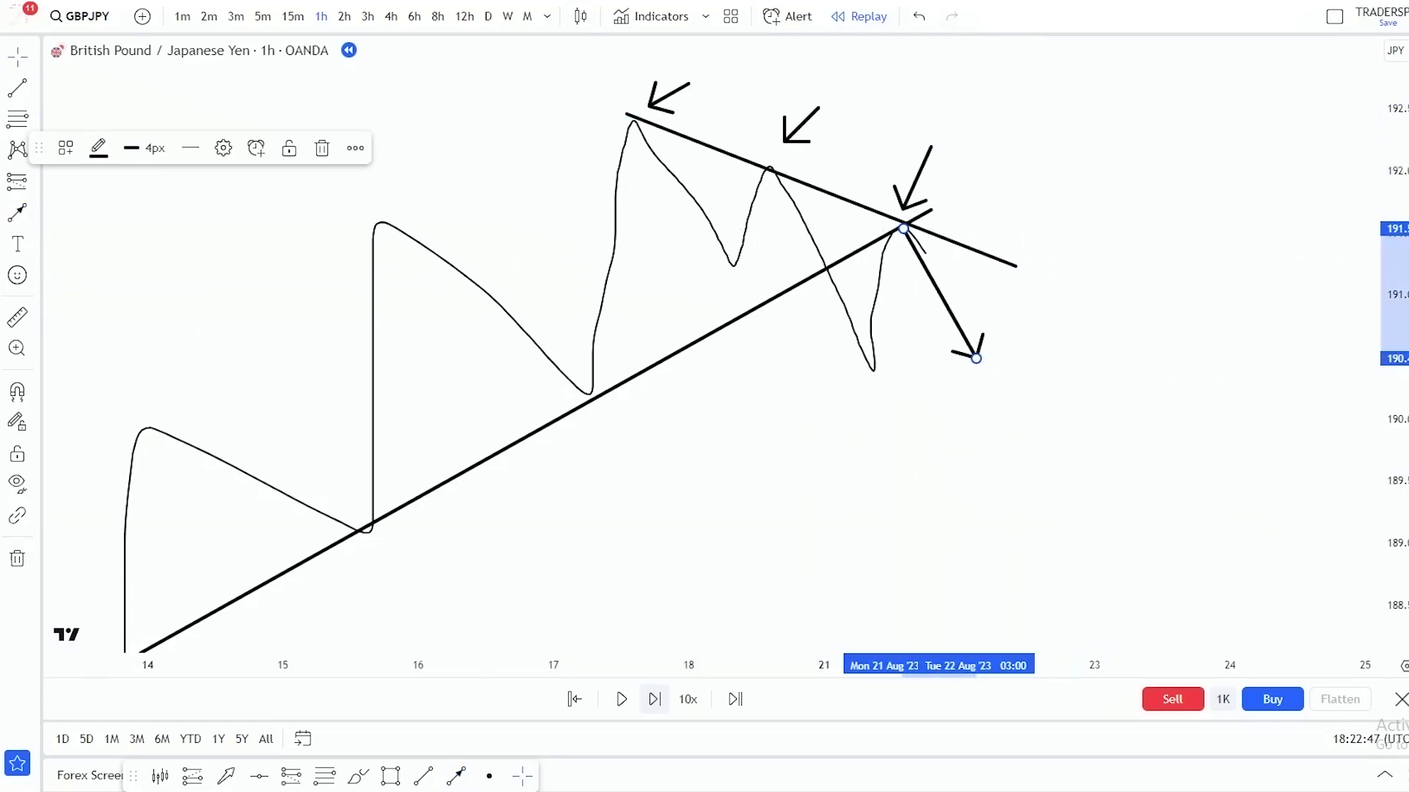
- Try a short upward arrow pointing at the rising trend line near Thu 17 Aug, deleting it
mouse_move(388, 791)
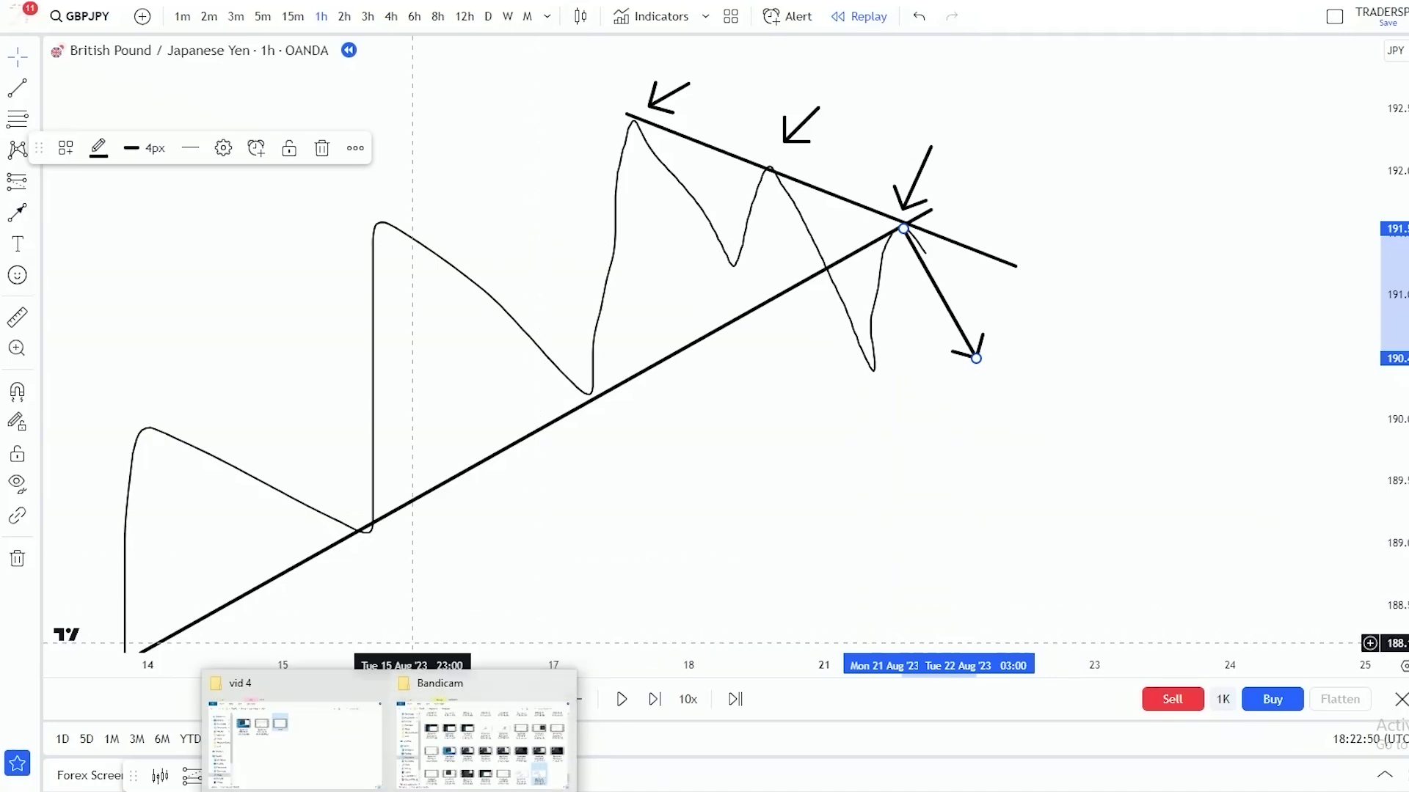
click(589, 556)
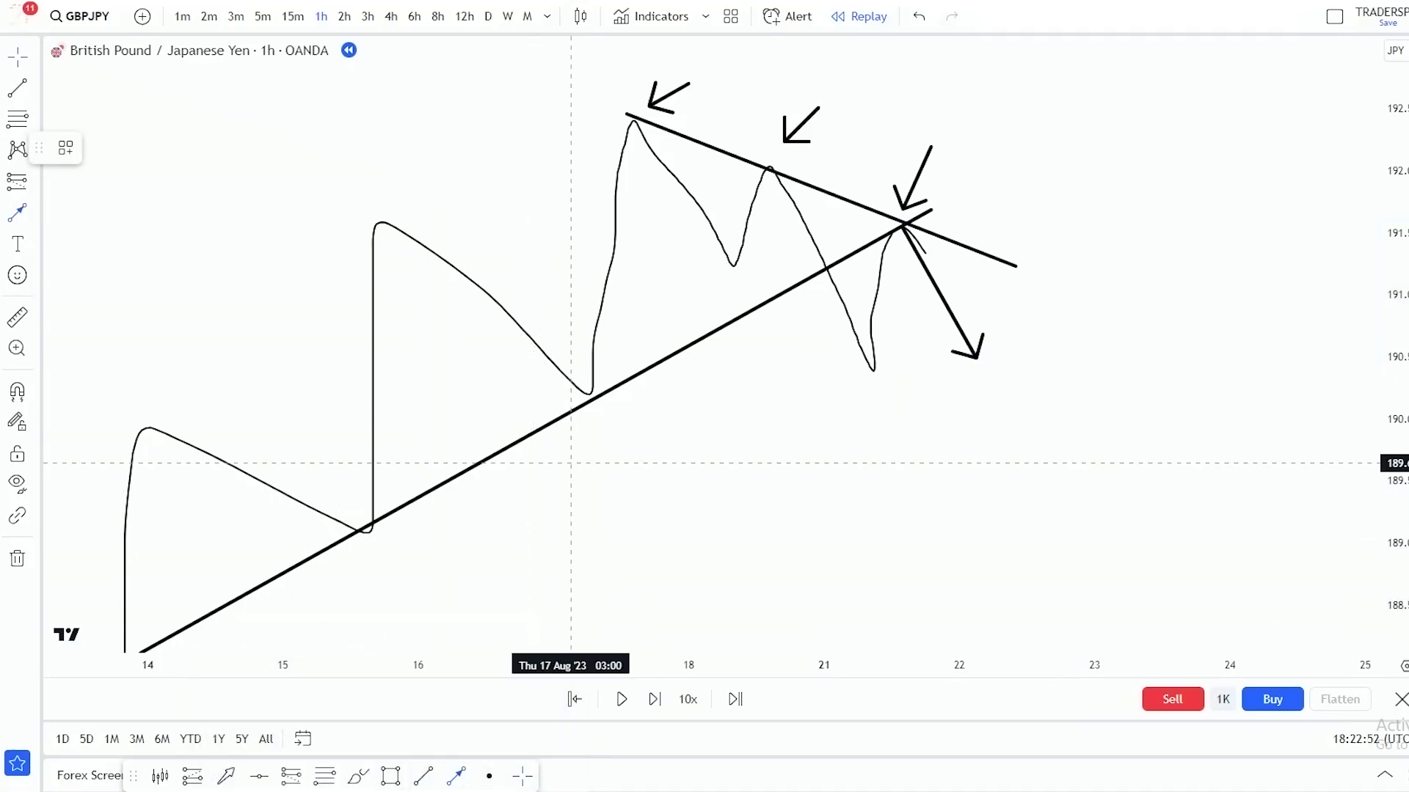
drag(598, 486, 554, 421)
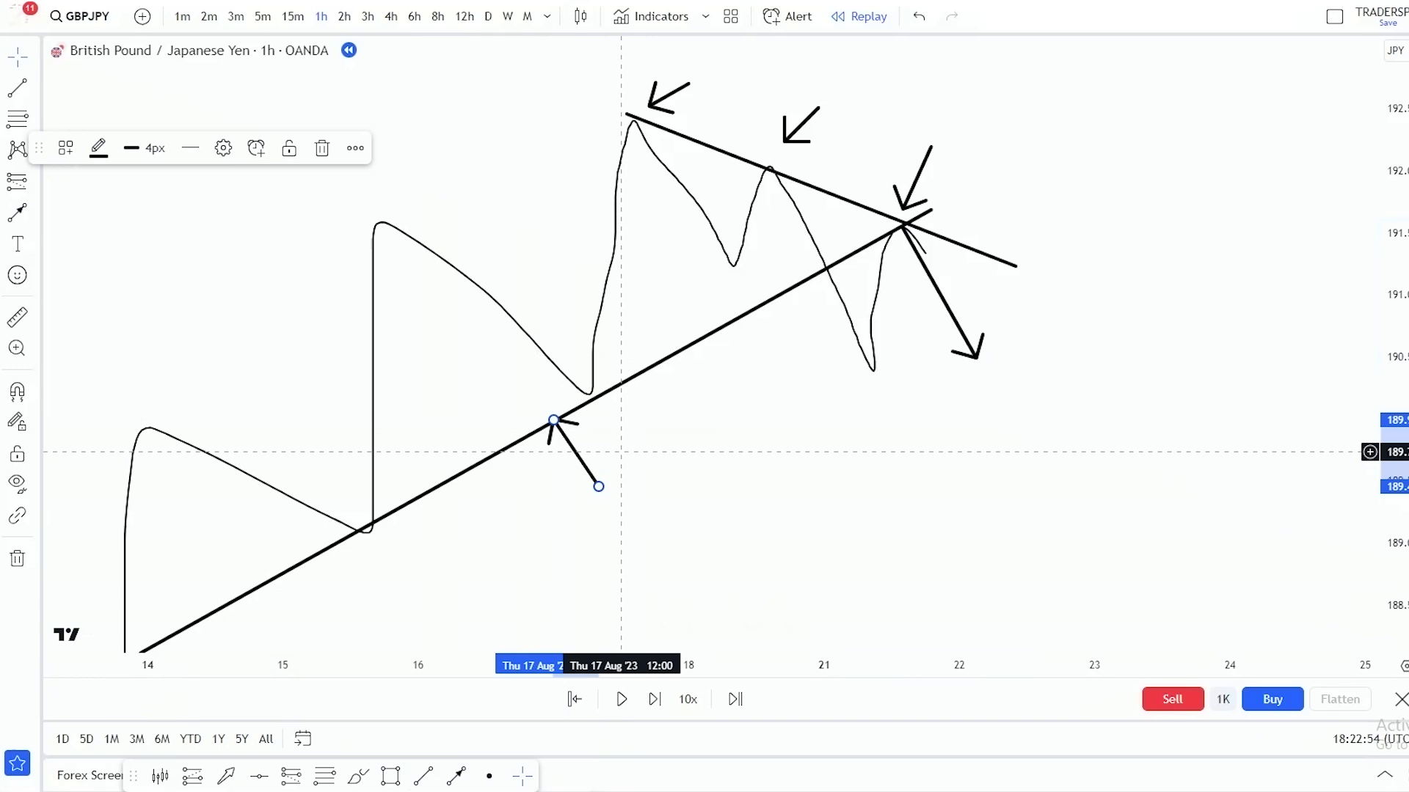
key(Delete)
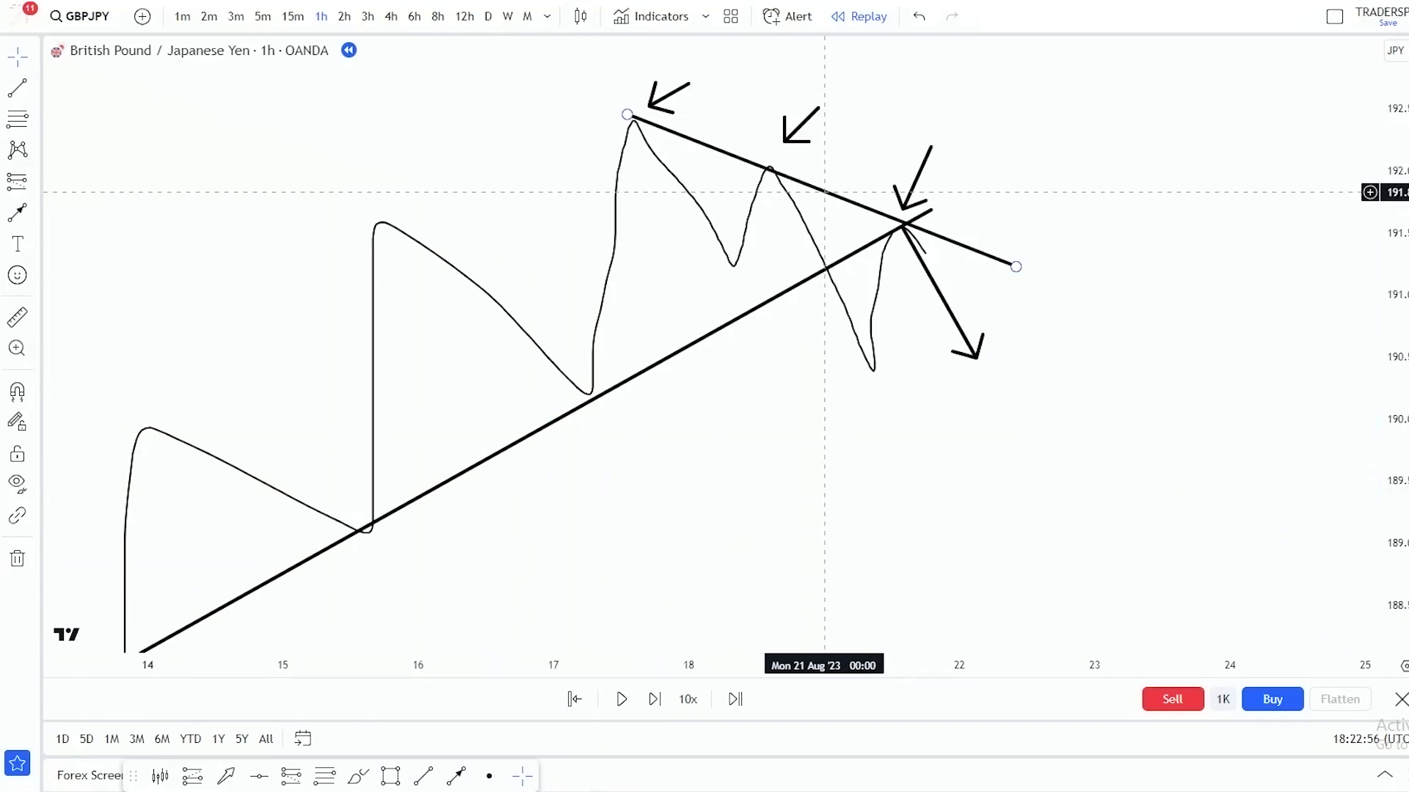
- Remove the falling trend line and try a rectangle zone from Fri 18 Aug 03:00 to Tue 22 Aug 10:00, deleting the rectangle
click(825, 191)
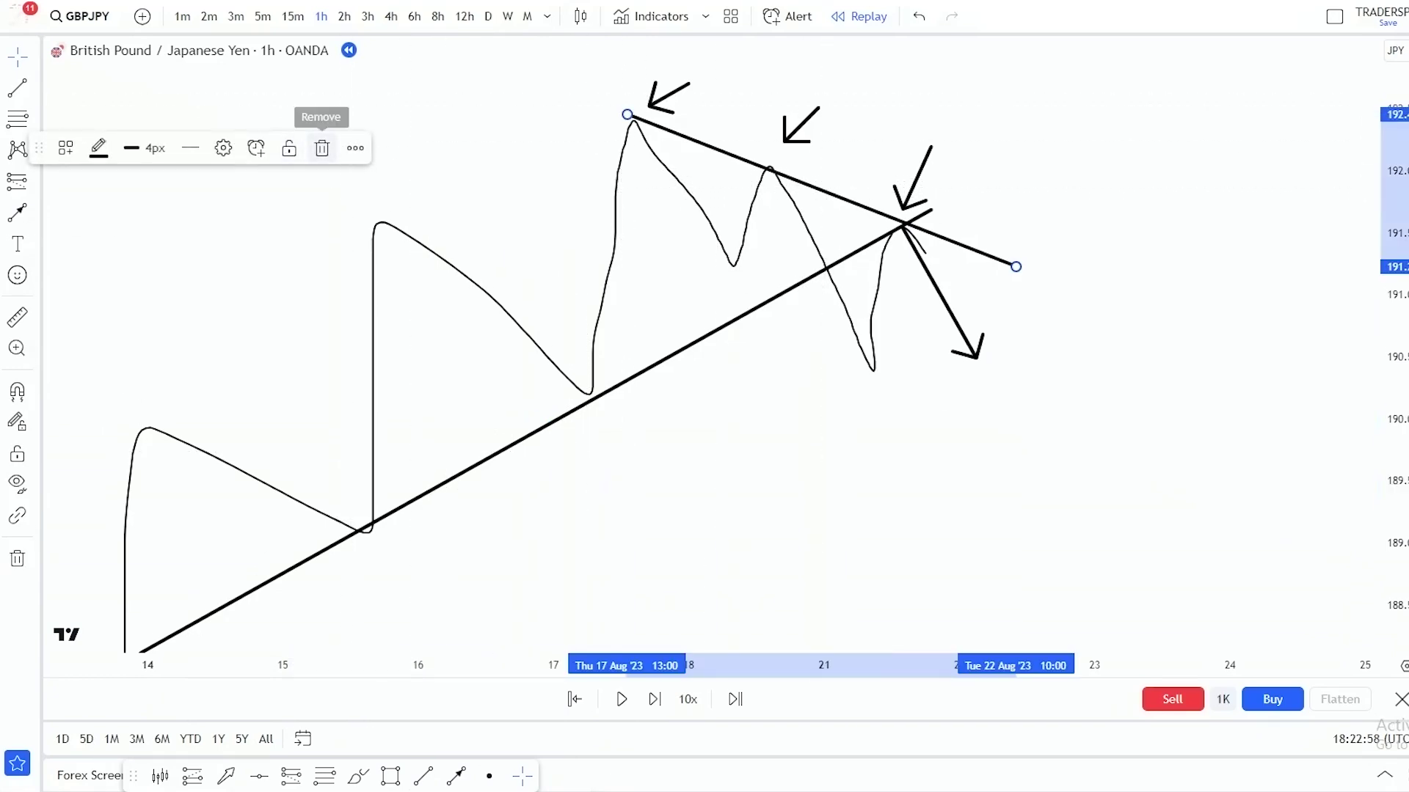
click(322, 149)
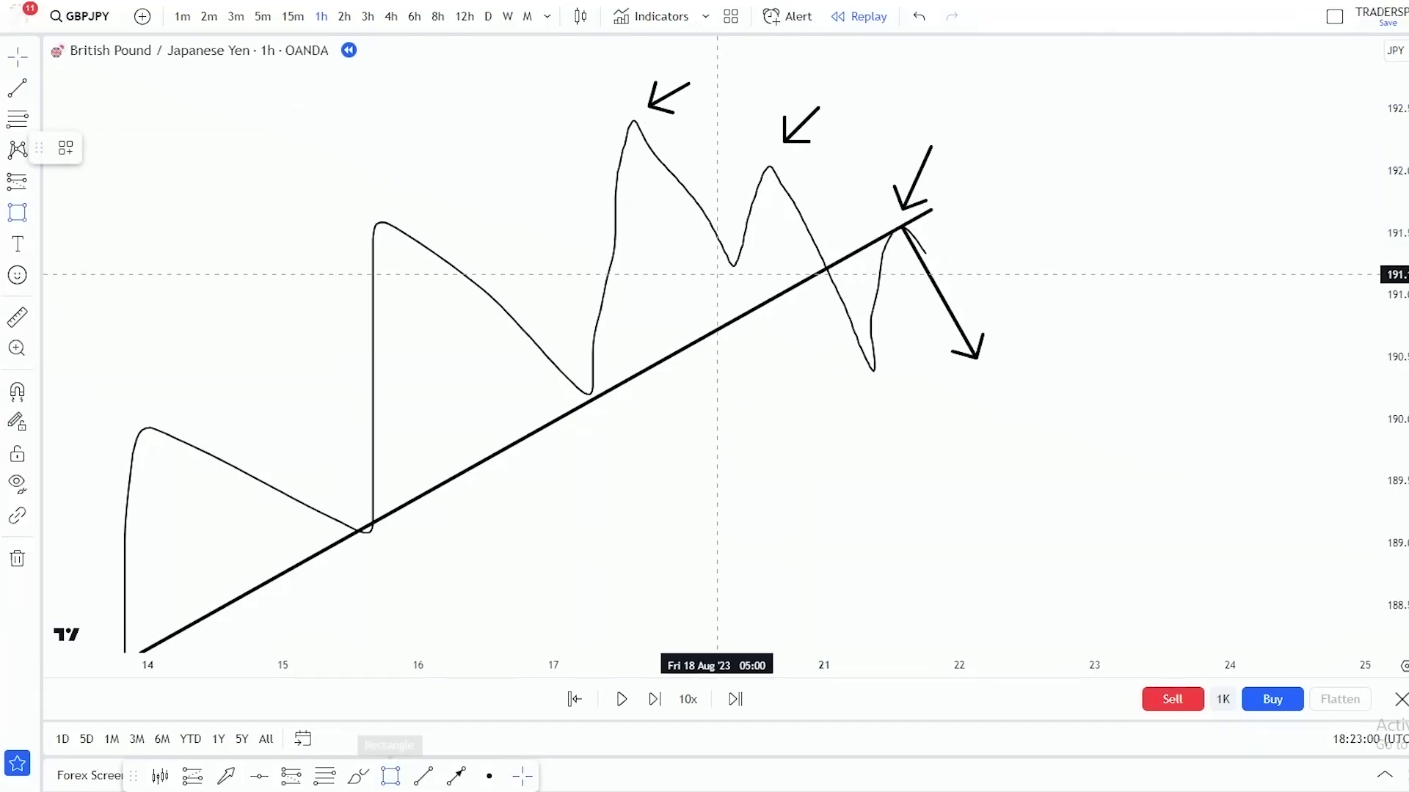
mouse_move(706, 256)
mouse_down()
mouse_move(1038, 256)
mouse_move(1015, 236)
mouse_up()
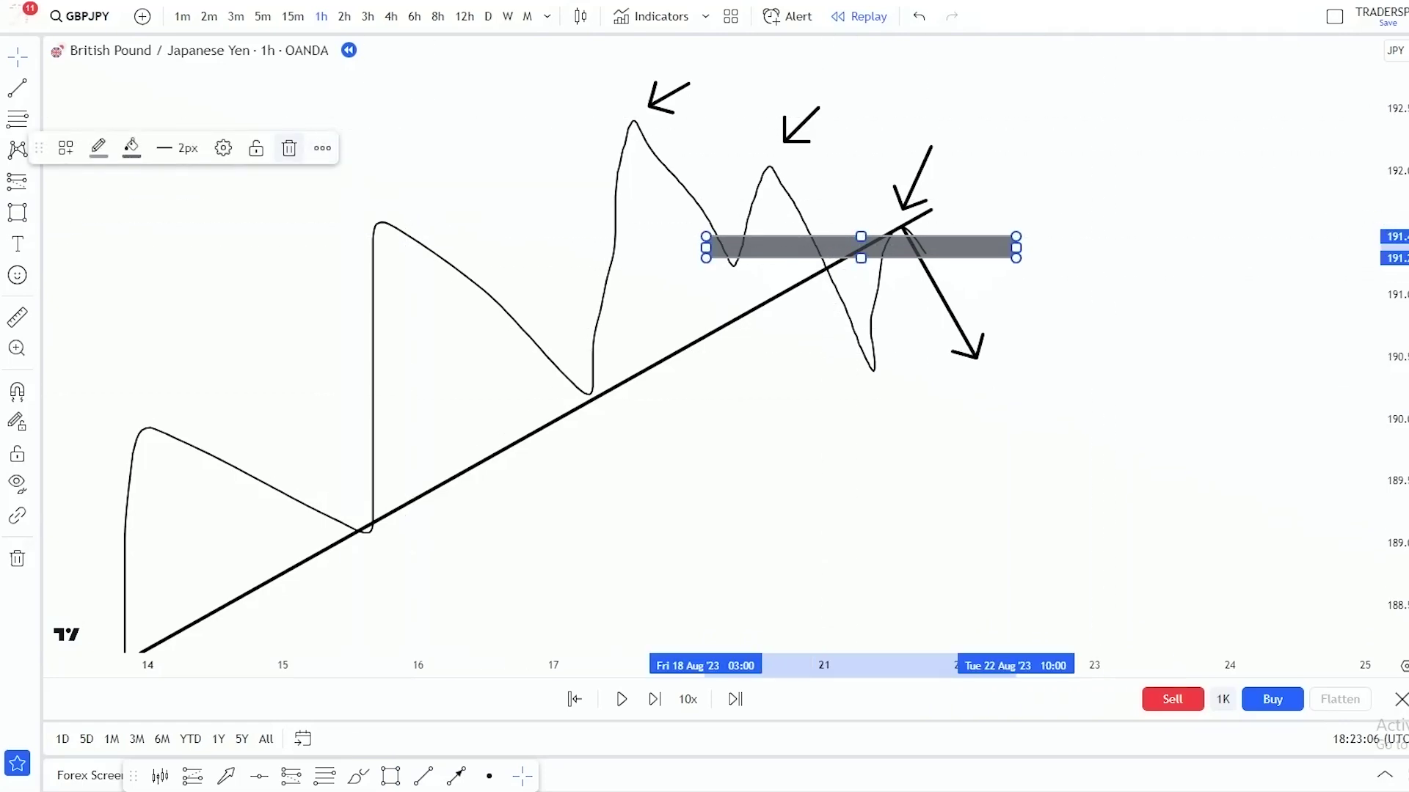
click(286, 148)
- Draw a falling trend line from Thu 17 Aug 13:00 to Tue 22 Aug 06:00, slightly adjusting it and the downward arrow at the retest
mouse_move(632, 117)
mouse_down()
mouse_move(975, 230)
mouse_move(999, 250)
mouse_move(994, 273)
mouse_up()
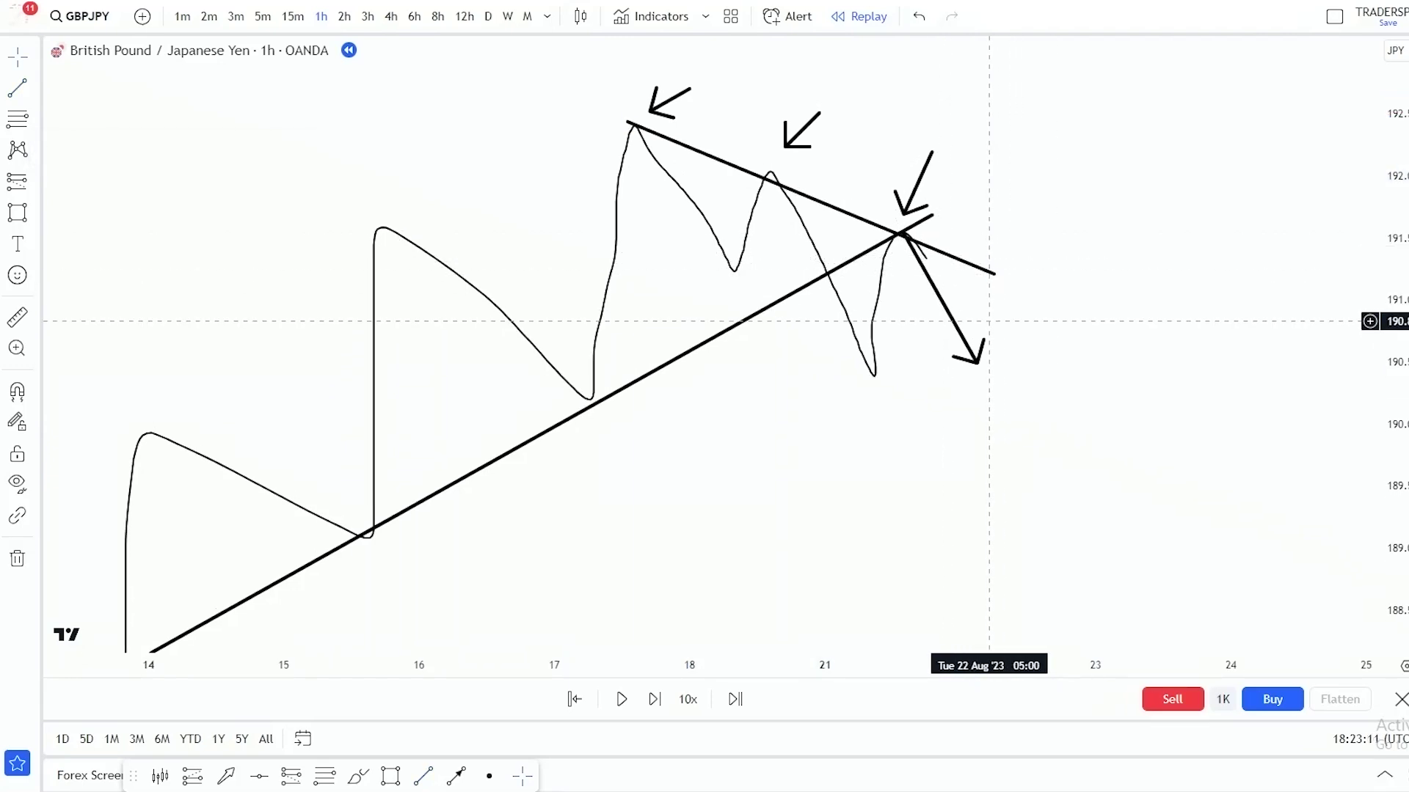
click(948, 318)
drag(948, 318, 942, 320)
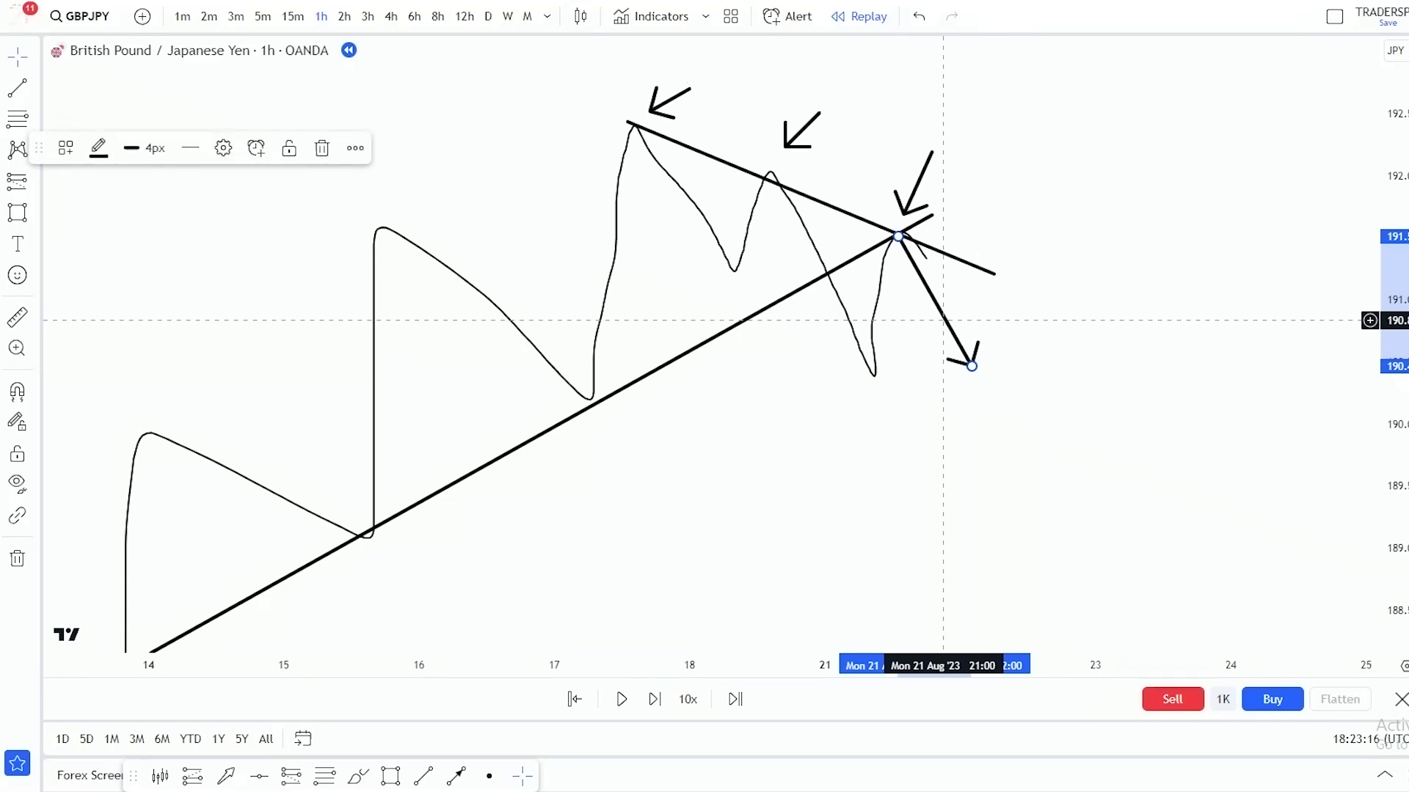
click(1090, 580)
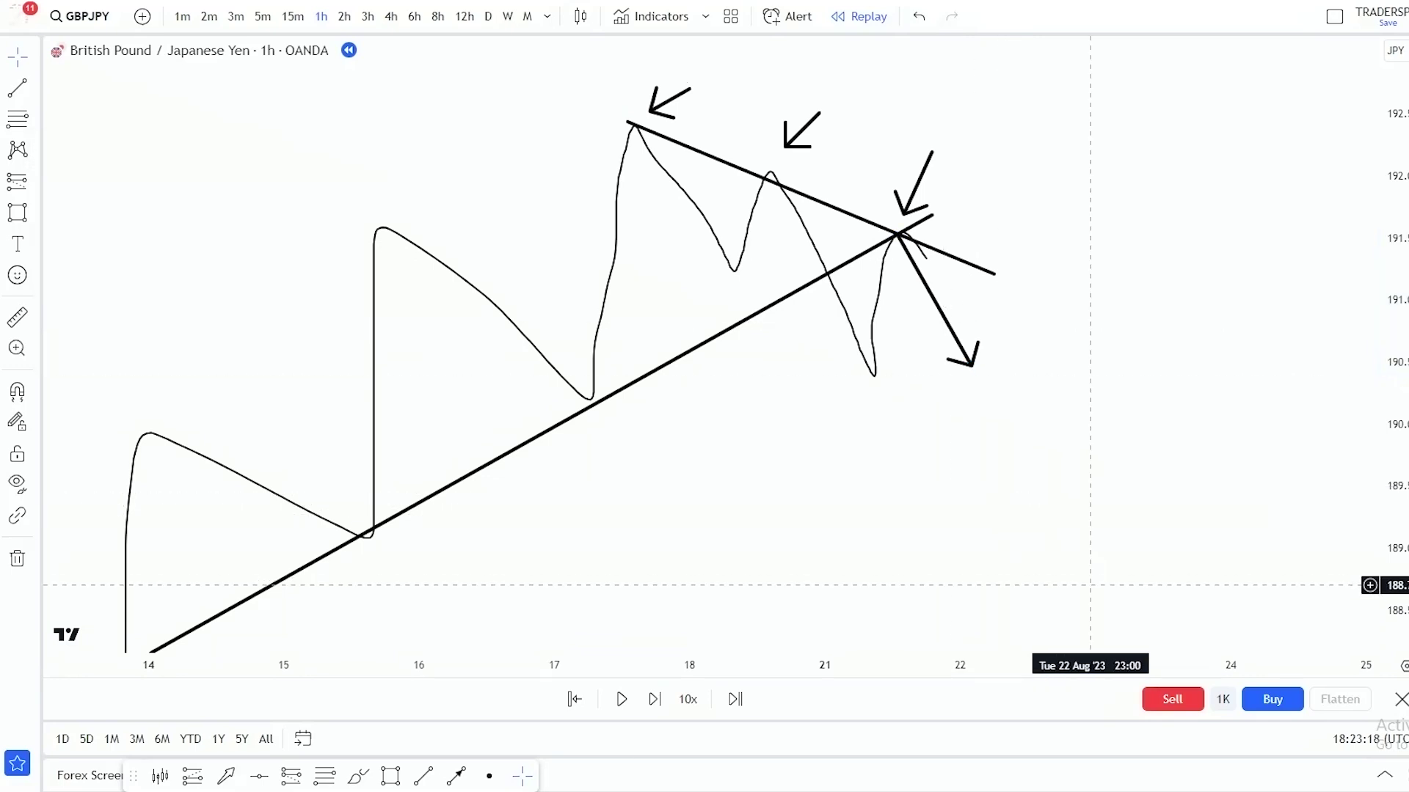
drag(797, 190, 803, 191)
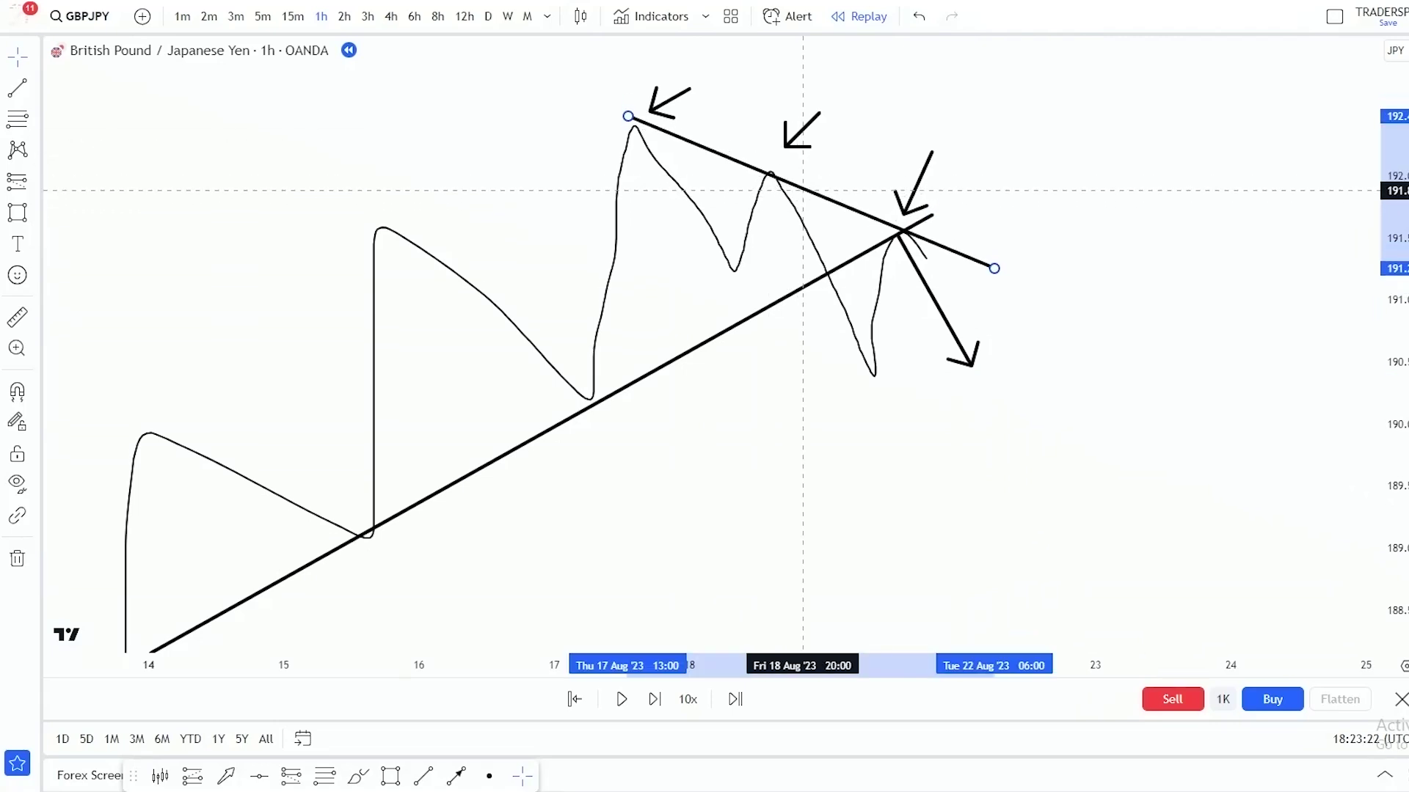